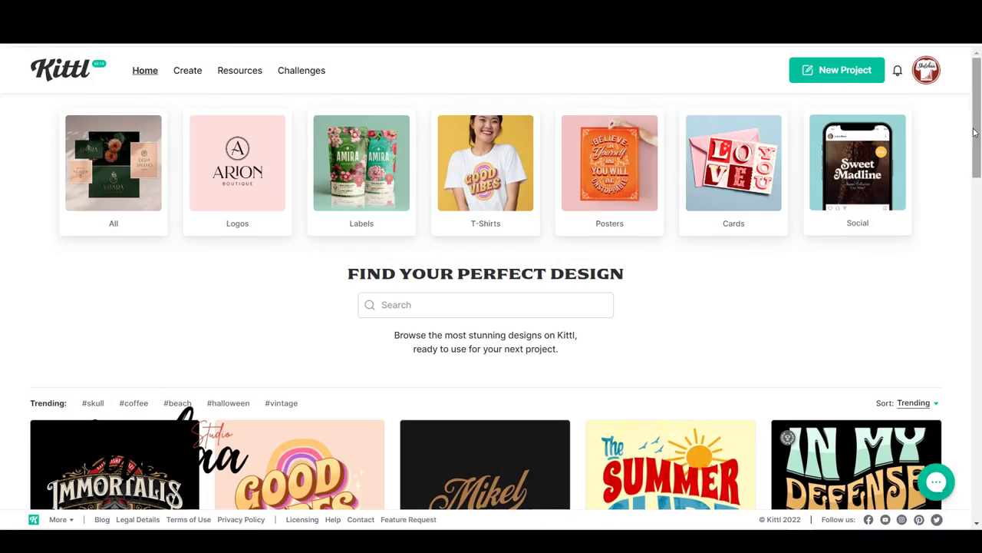
Create a new blank project from the home page
mouse_move(973, 119)
mouse_down()
mouse_move(973, 180)
mouse_move(973, 117)
mouse_up()
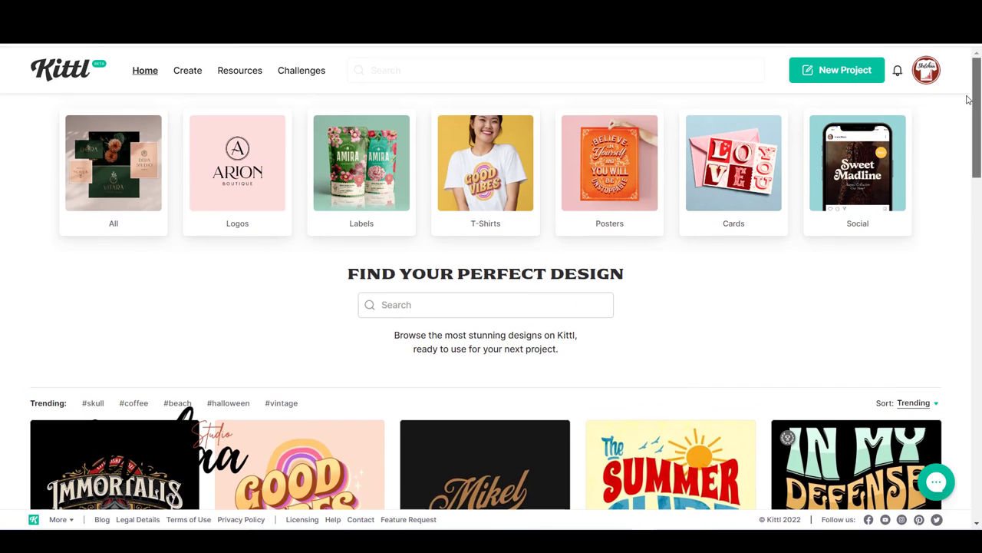
click(146, 73)
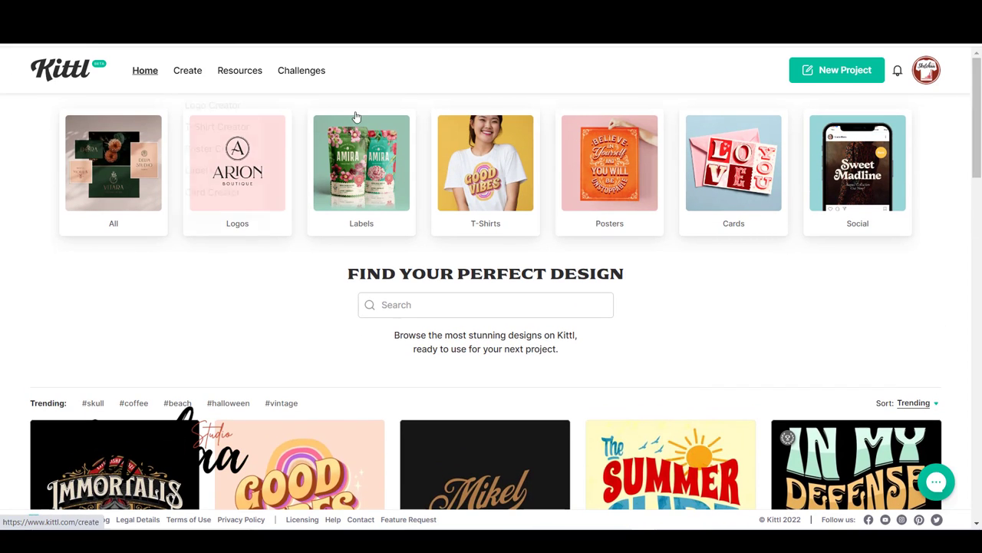
click(832, 77)
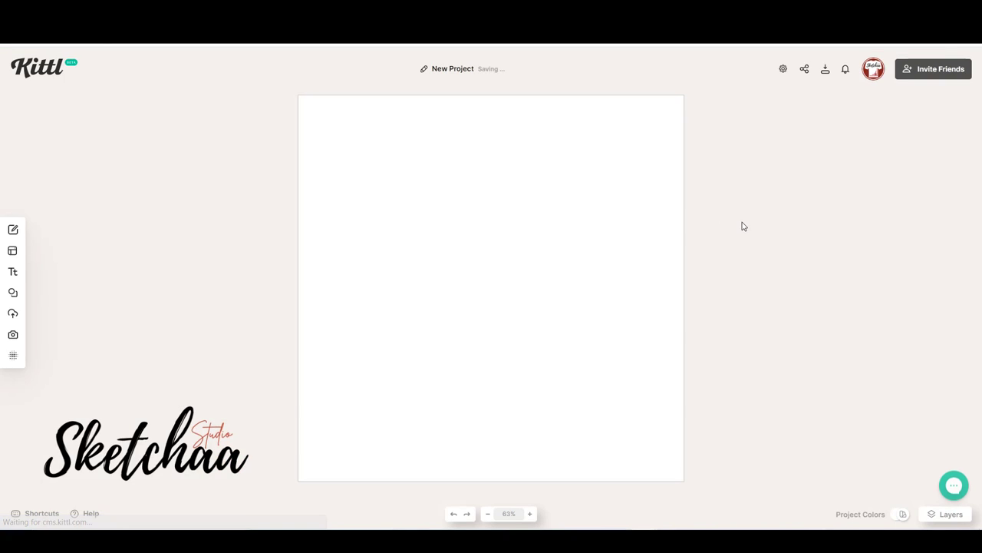
Set the artboard to a custom size of 4500 by 5400 pixels and close the settings
click(784, 71)
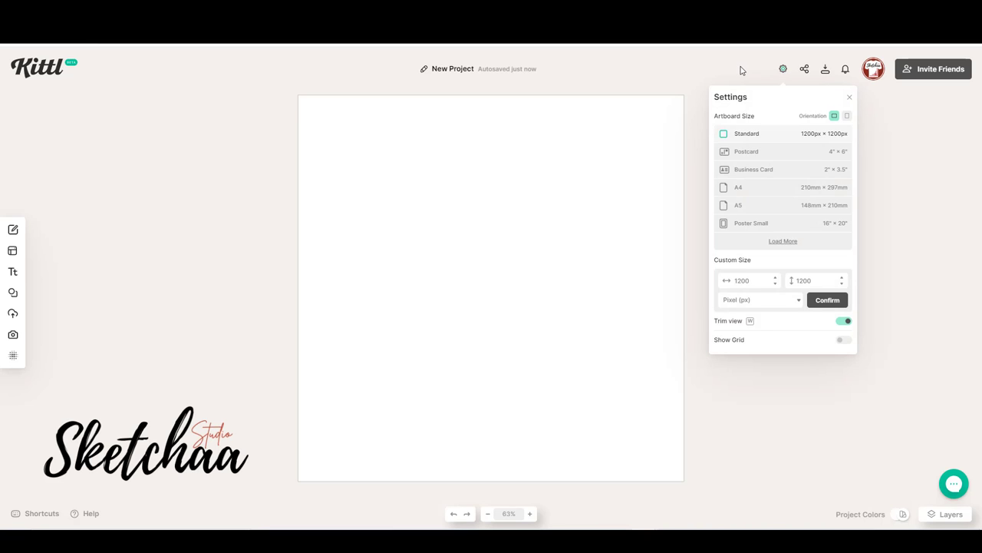
click(783, 243)
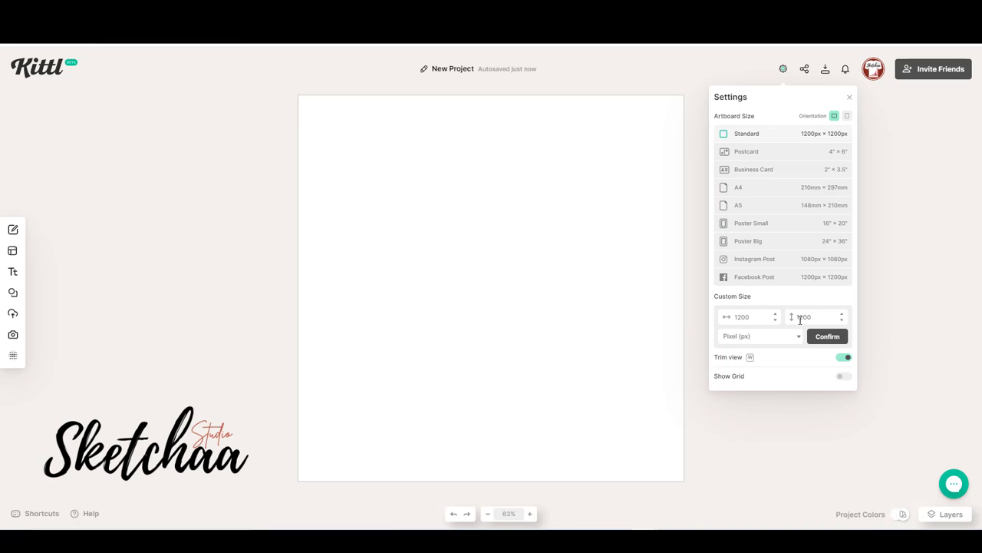
double_click(754, 320)
text(4500)
double_click(817, 317)
text(5400)
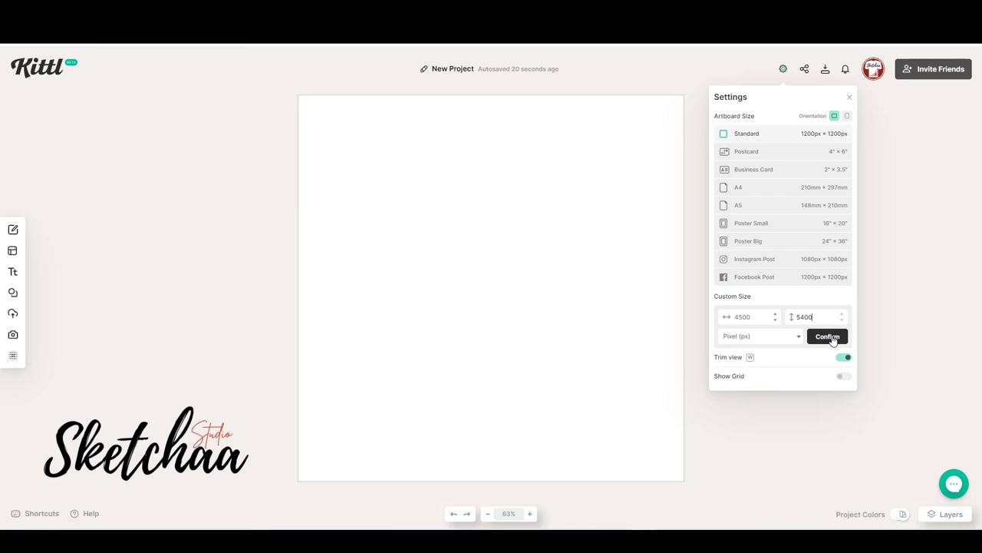
click(827, 337)
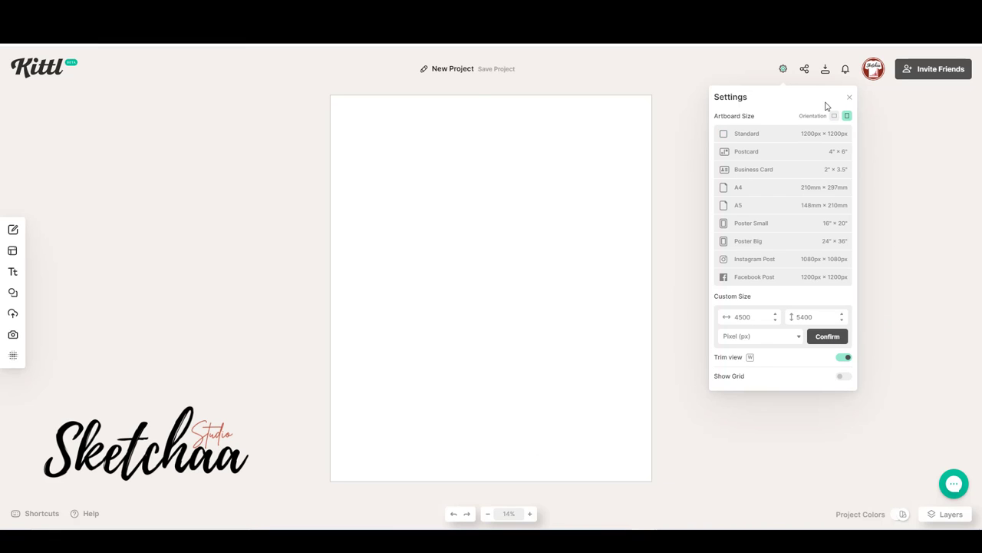
click(849, 97)
key(ctrl+minus)
key(ctrl+minus)
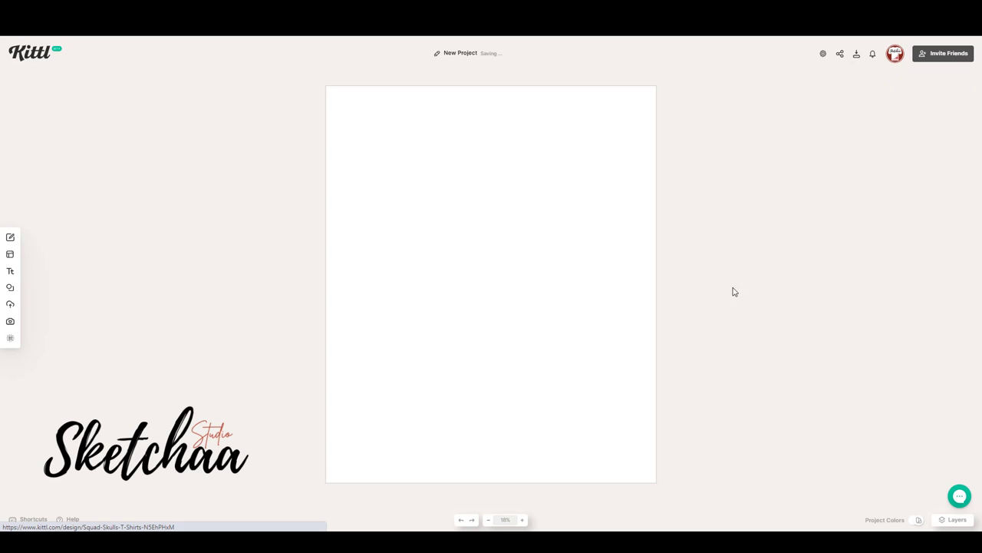
Change the artboard's background color to black
click(606, 287)
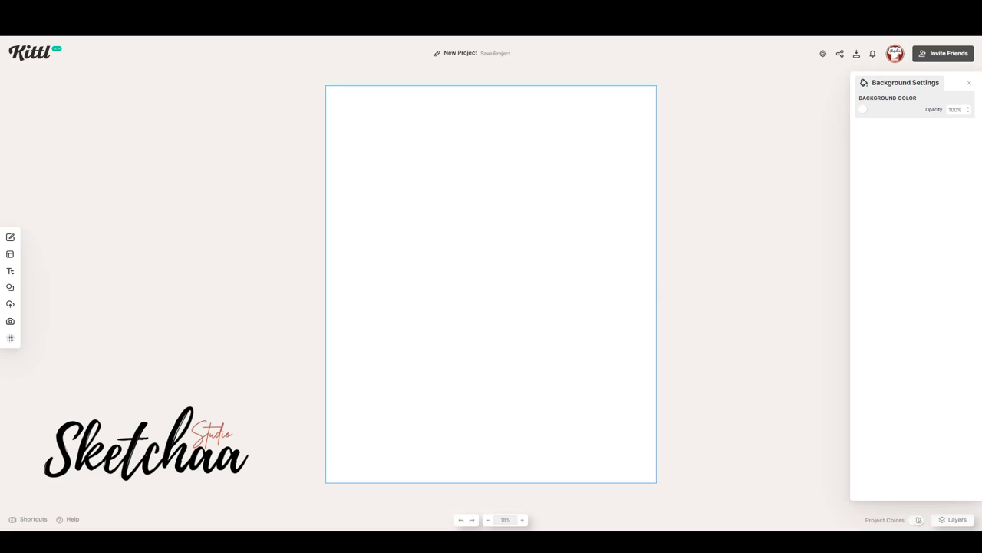
click(862, 111)
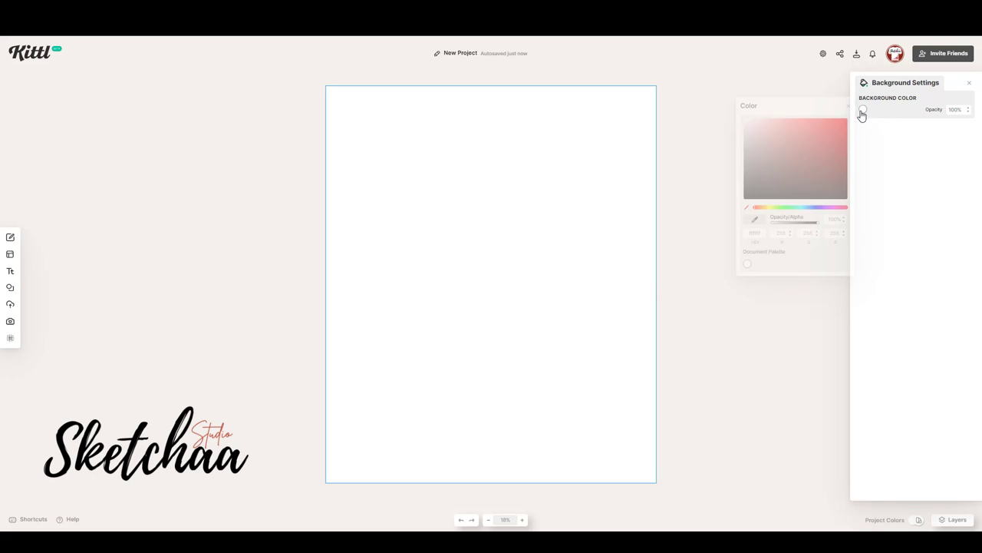
drag(791, 182, 756, 200)
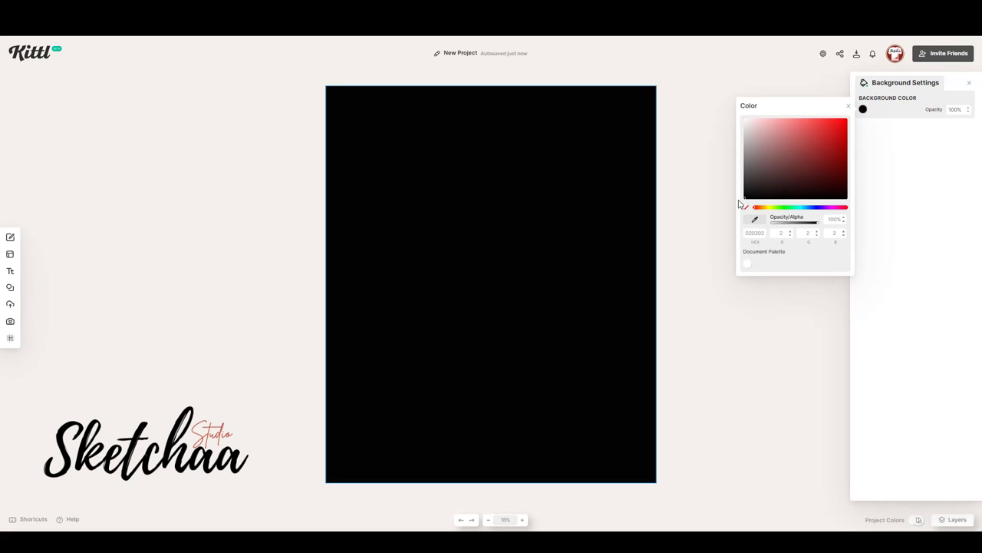
click(679, 194)
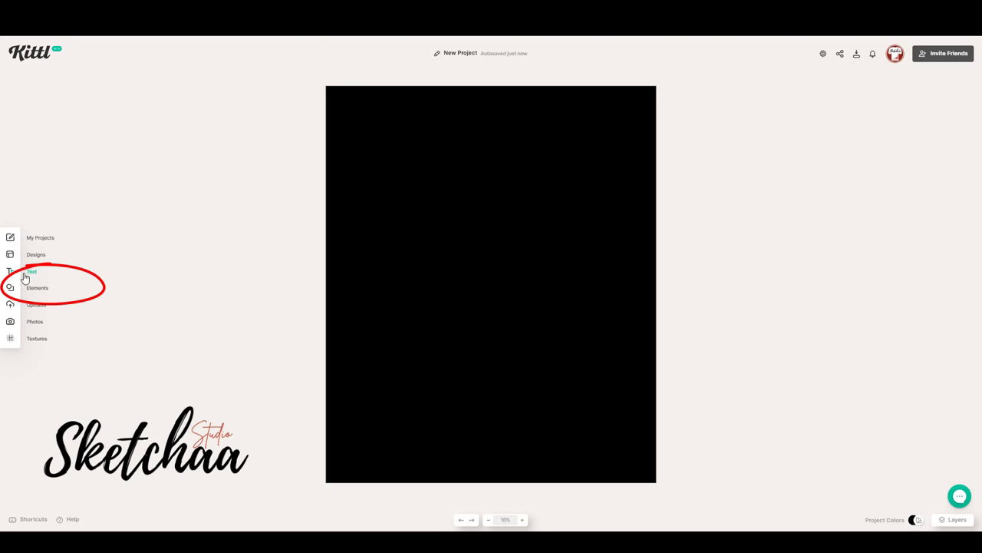
Search the elements library for "motorbike" and browse the available graphics
click(40, 289)
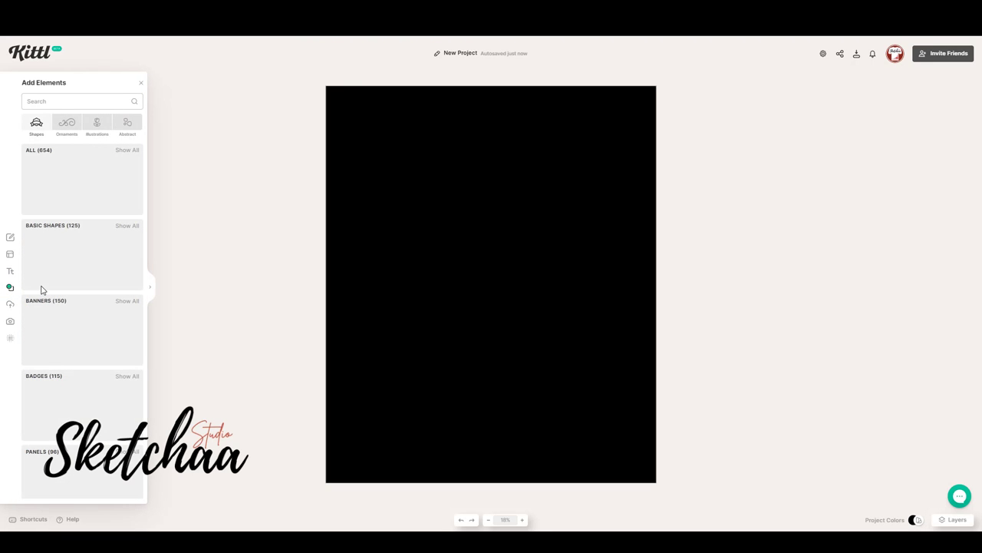
click(54, 102)
text(m)
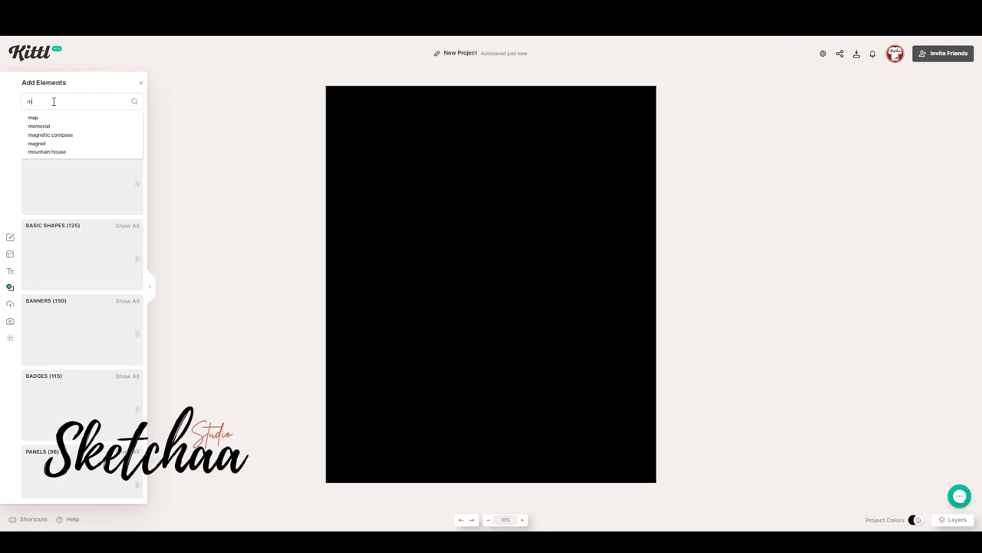
text(otorbike)
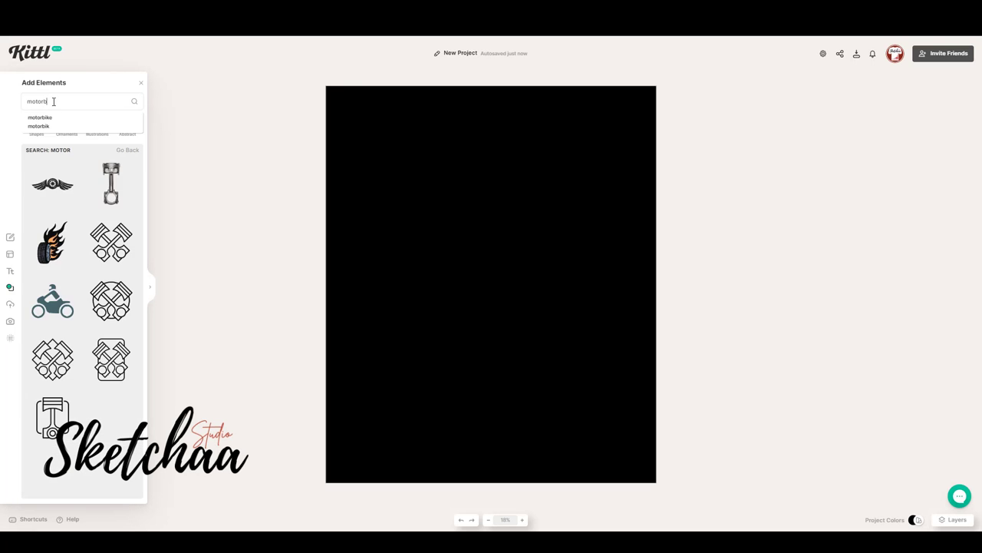
key(Return)
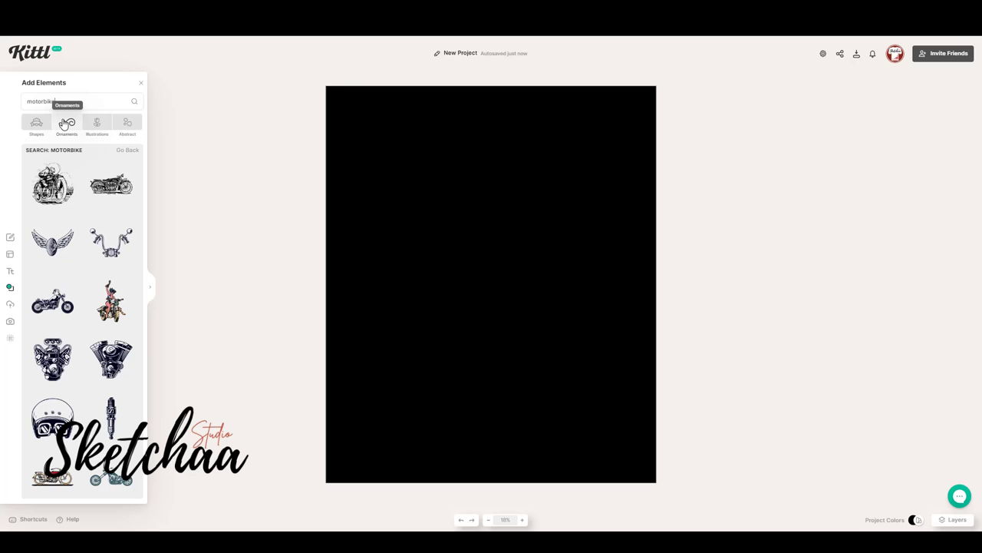
scroll(82, 181, down, 4)
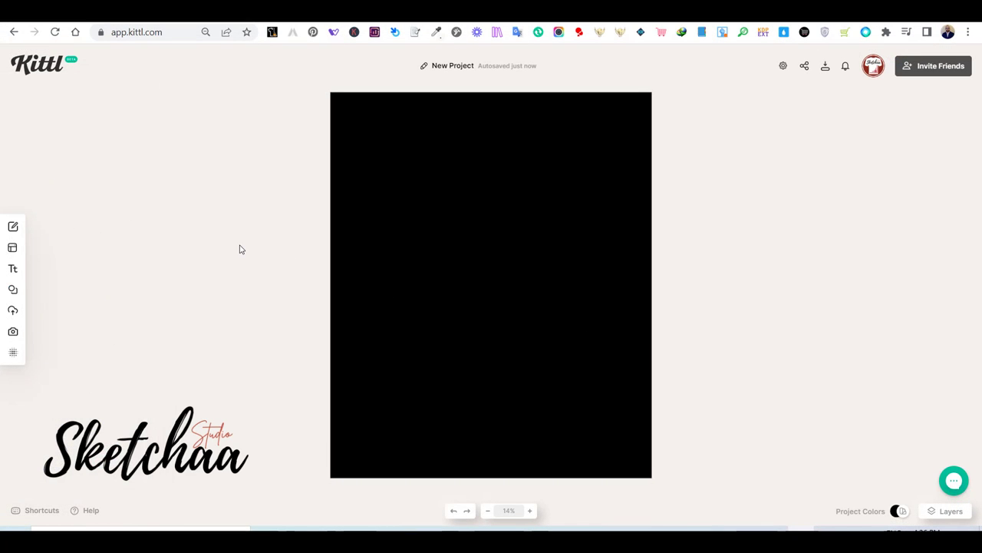
Place the uploaded red motorcycle image on the artboard, enlarge it and shift it toward the upper middle
mouse_move(14, 234)
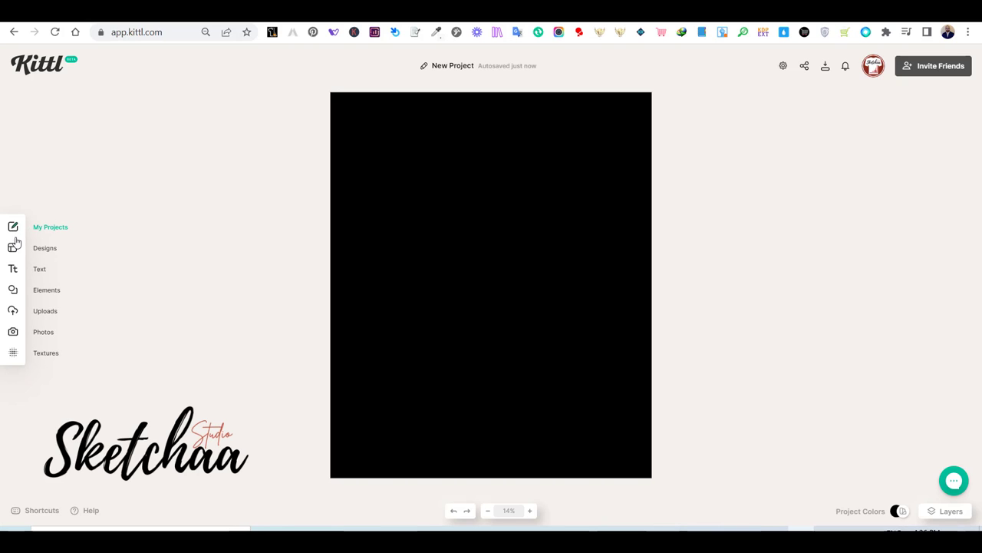
click(13, 311)
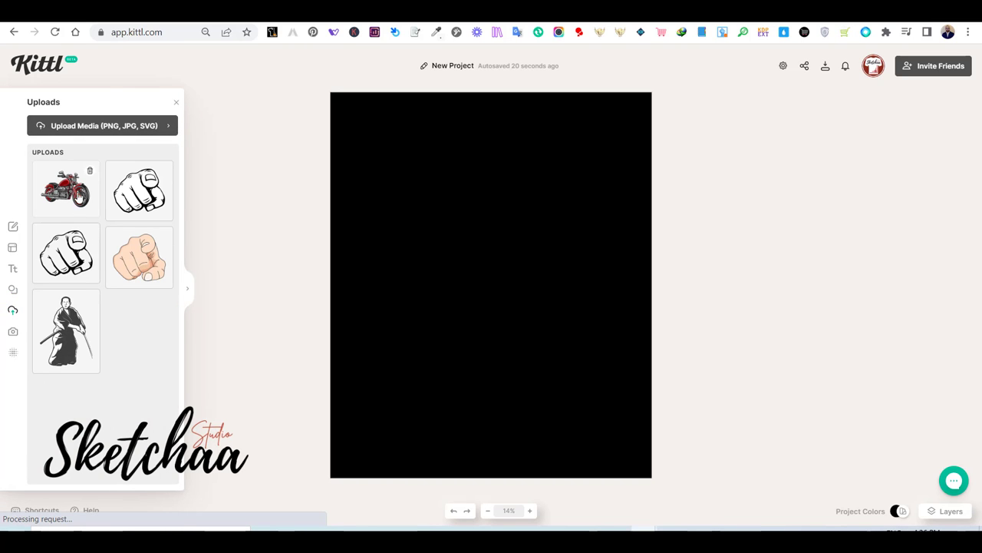
mouse_move(69, 198)
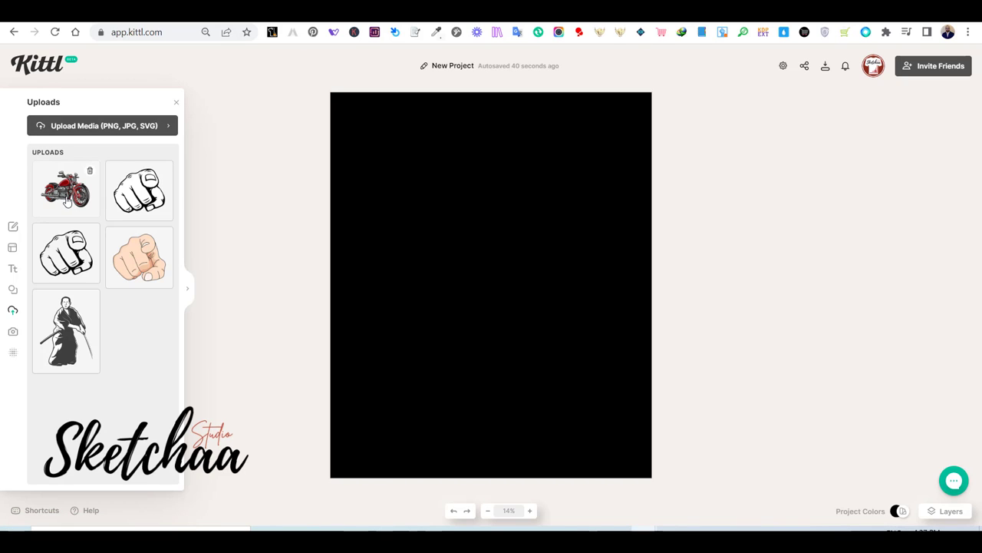
click(67, 195)
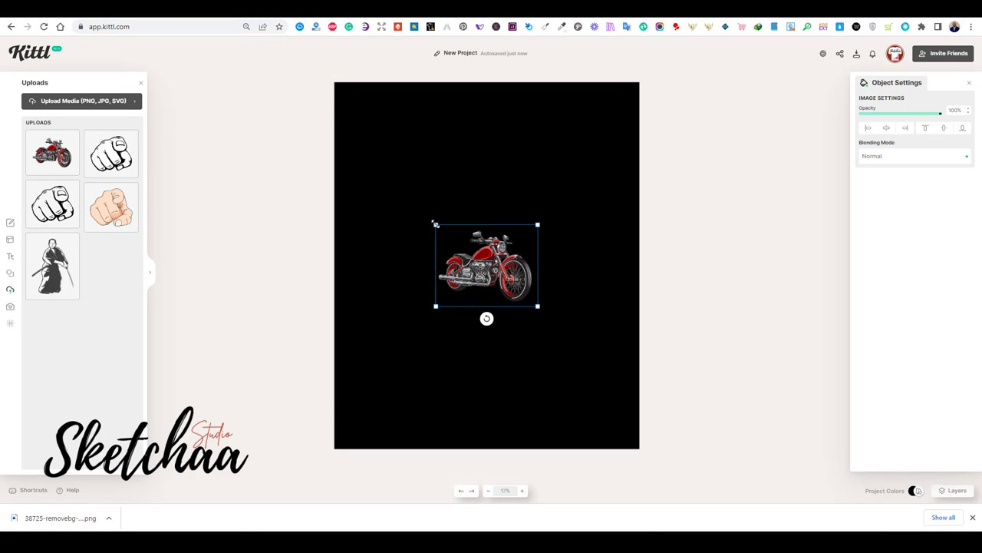
drag(435, 224, 369, 171)
drag(506, 279, 554, 279)
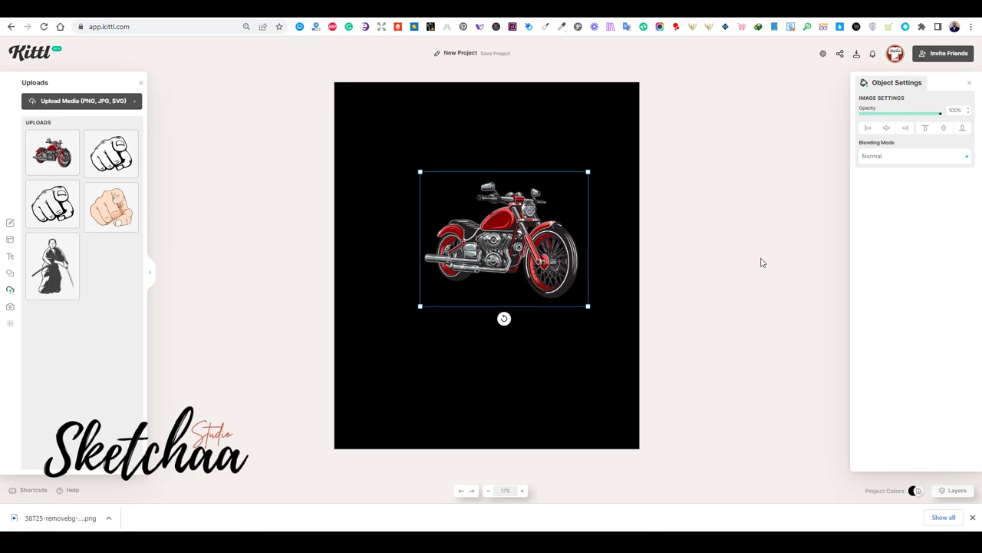
Flip the motorcycle horizontally and move it up into the artboard's upper half
right_click(527, 243)
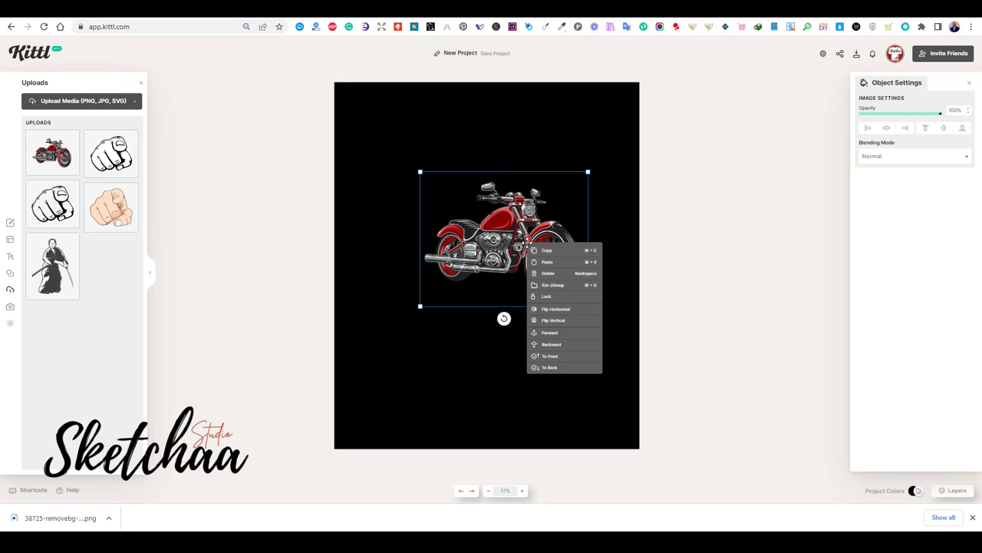
click(563, 309)
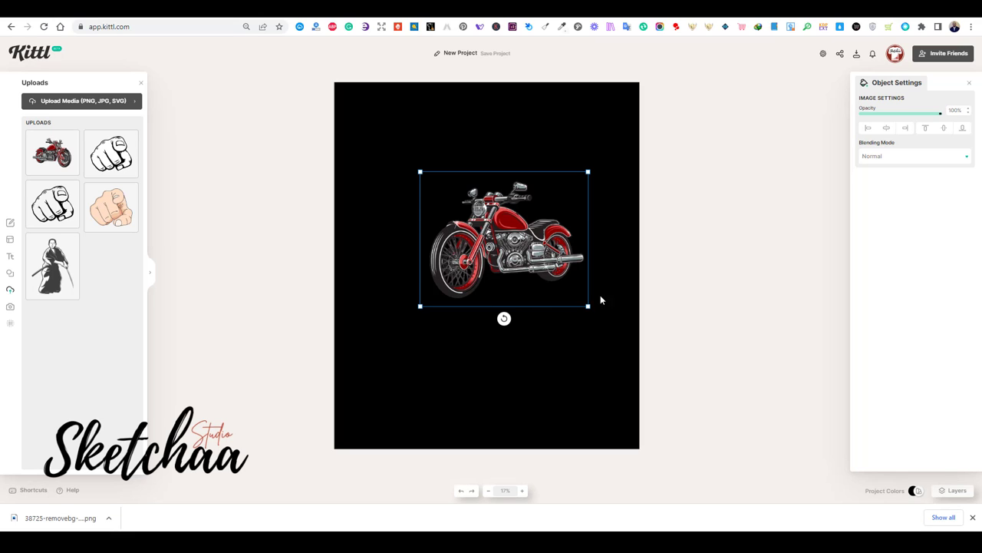
click(665, 252)
drag(514, 248, 499, 215)
click(678, 241)
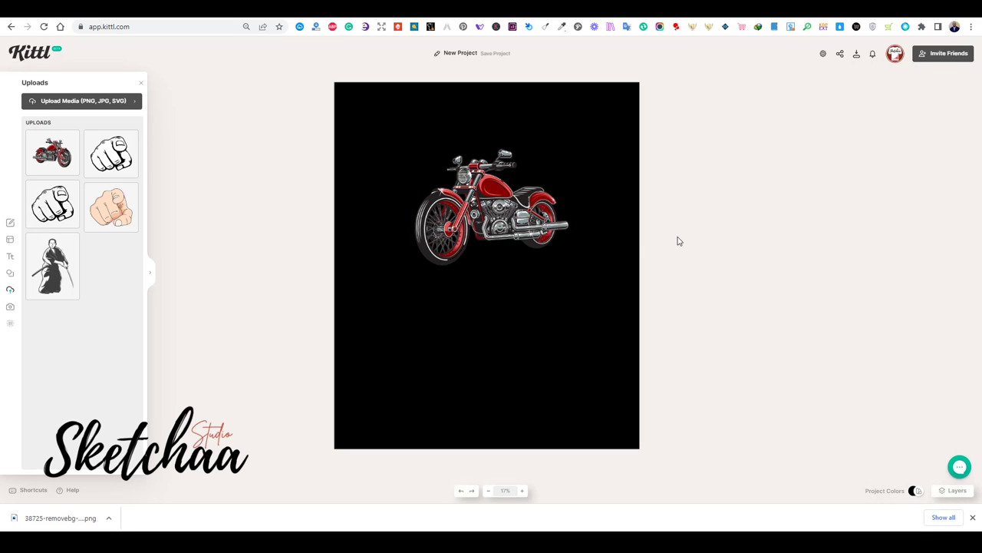
Rotate the motorcycle slightly counterclockwise and deselect it
click(563, 231)
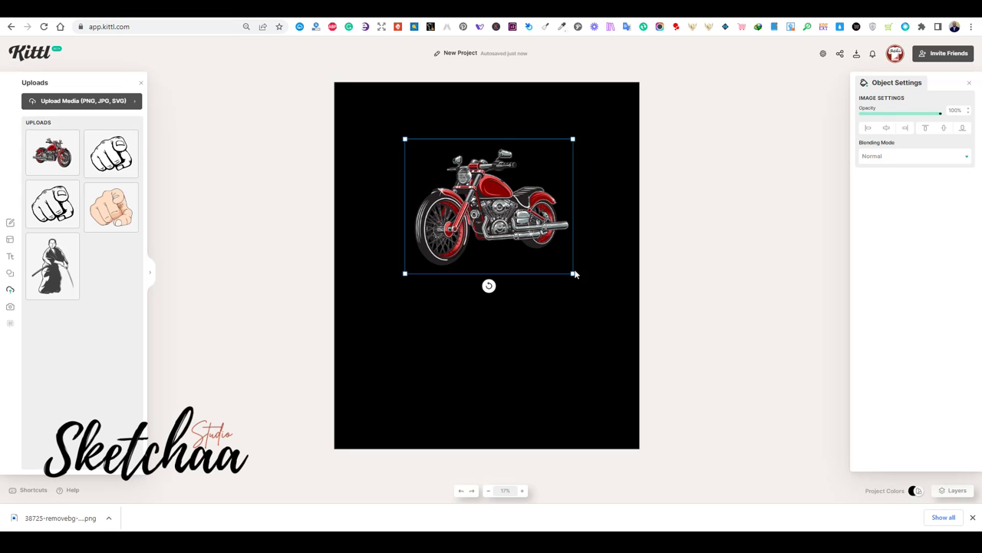
drag(496, 287, 507, 299)
click(548, 304)
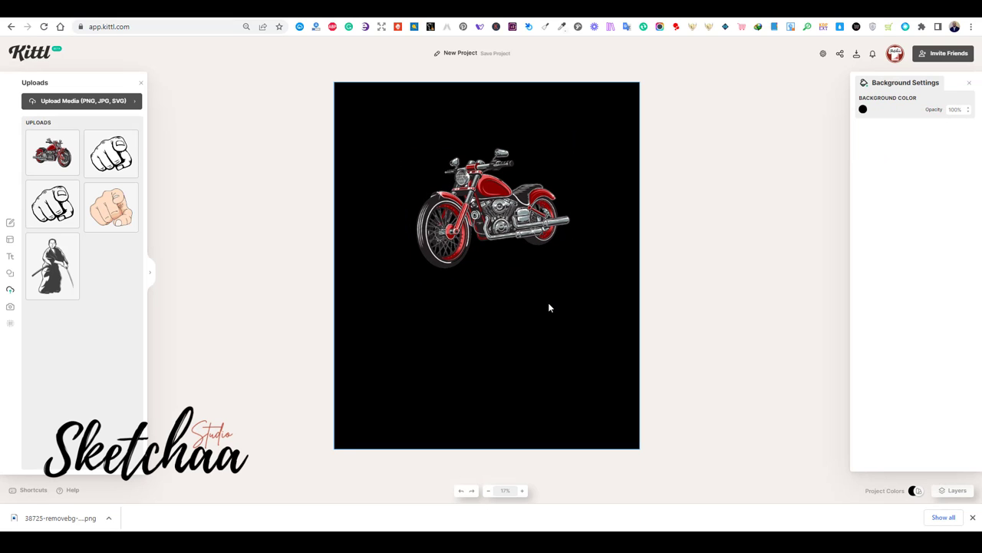
Search the elements for "circle", add the solid circle to the artboard and enlarge it to about the motorcycle's width
click(10, 239)
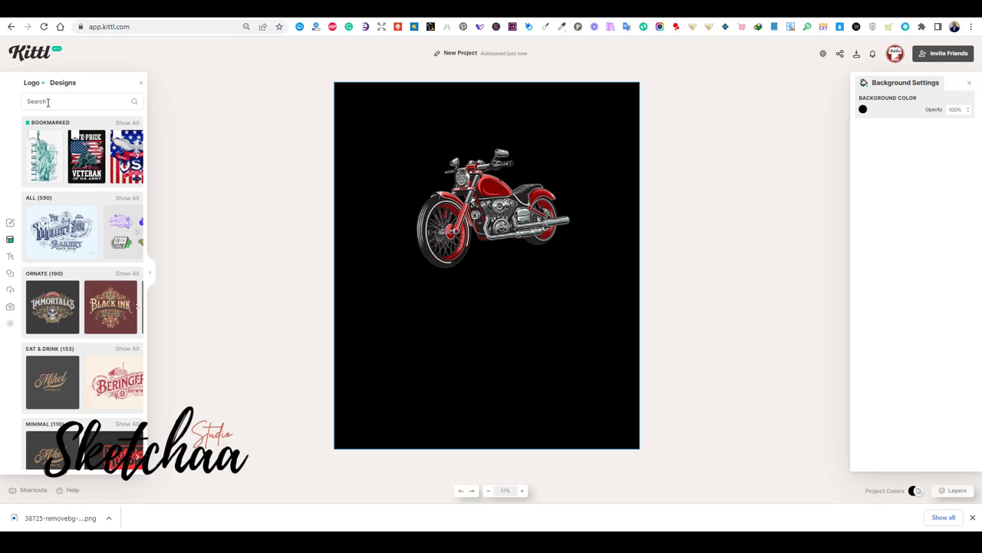
click(10, 257)
click(10, 274)
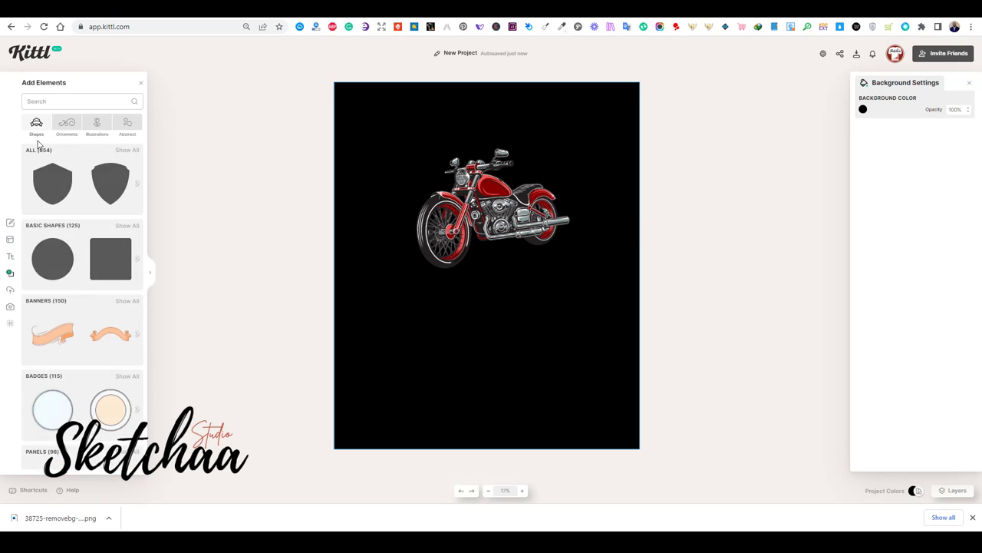
text(circle)
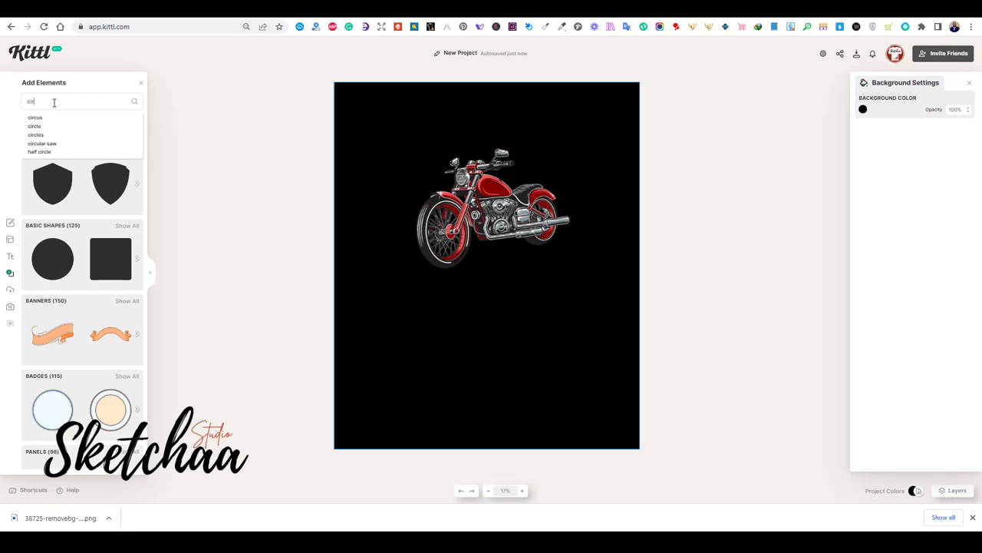
key(Return)
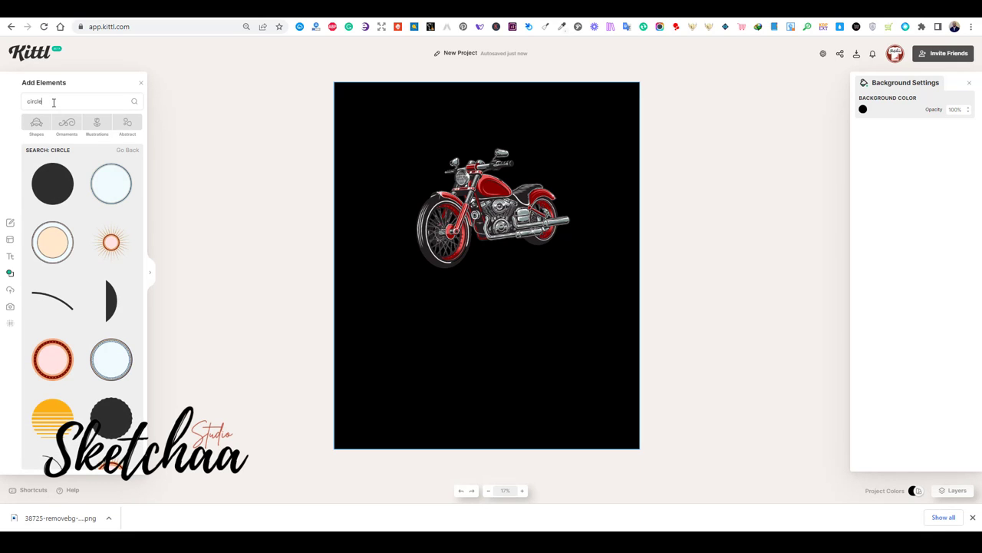
click(55, 186)
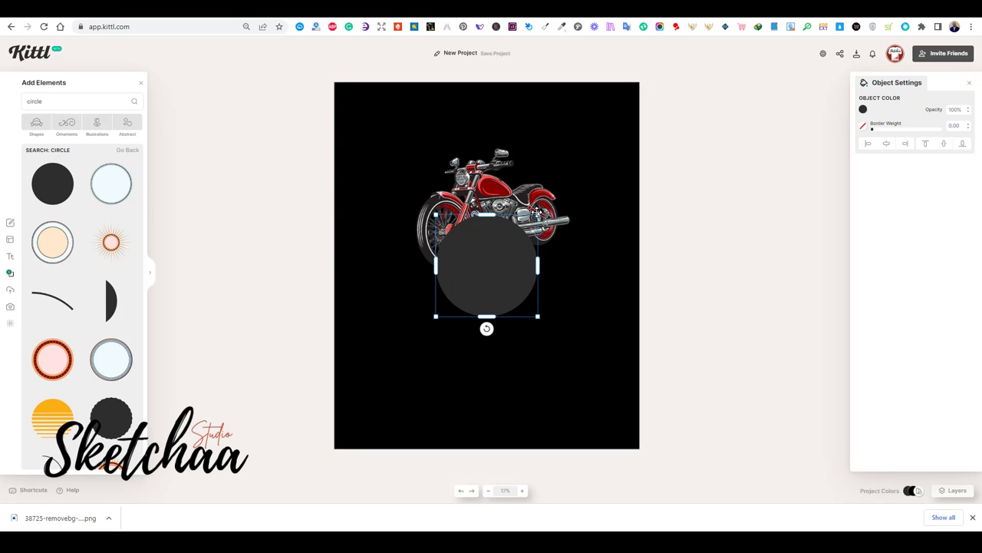
drag(537, 215, 577, 180)
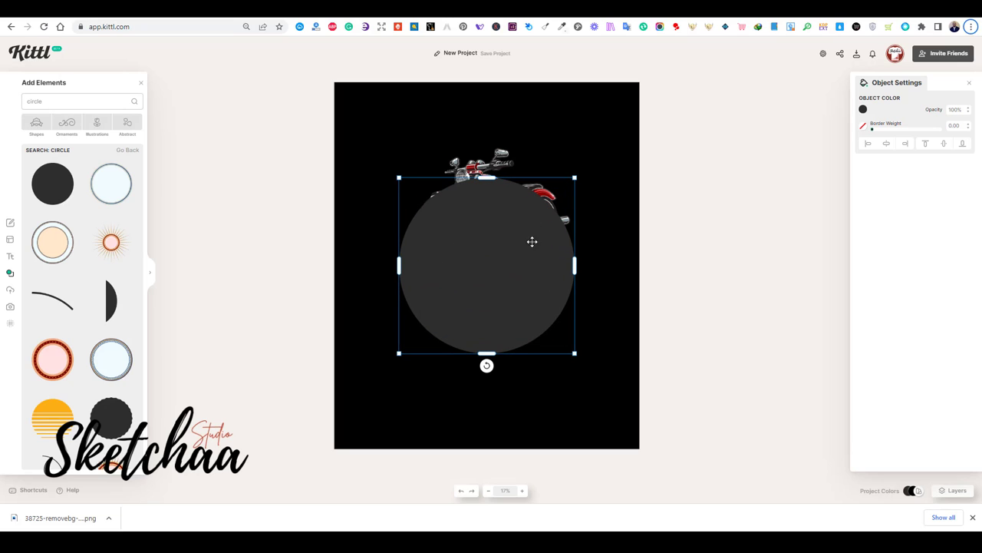
Recolor the circle to orange (#e8a10c) and move it up over the motorcycle
click(863, 109)
drag(760, 208, 761, 210)
click(843, 132)
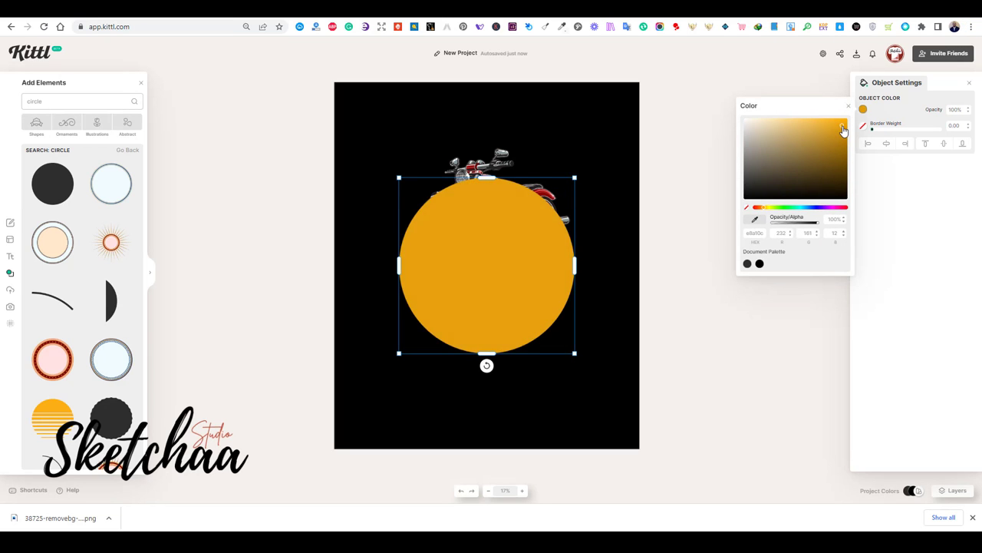
click(703, 287)
drag(541, 281, 550, 226)
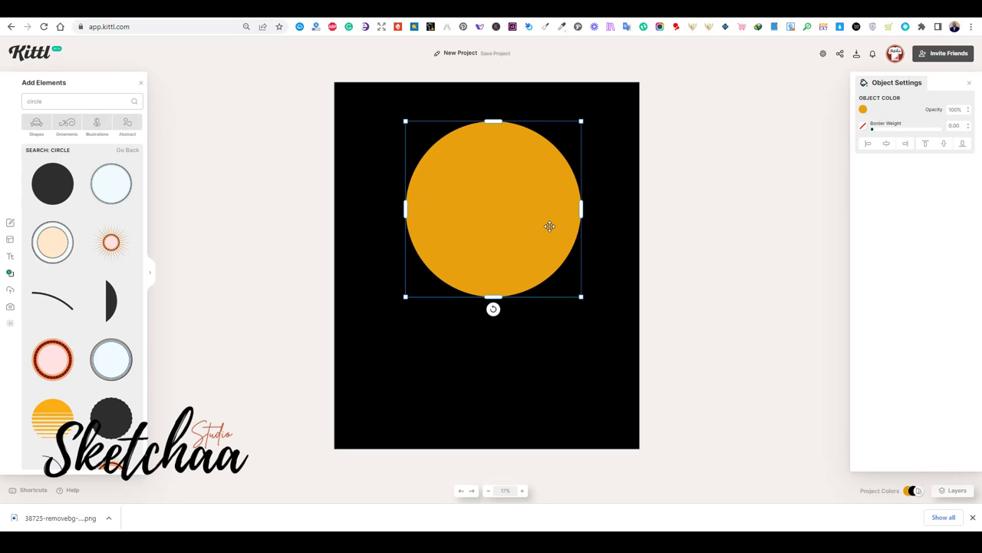
Move the motorcycle layer above the circle layer and rename it Bike
click(944, 491)
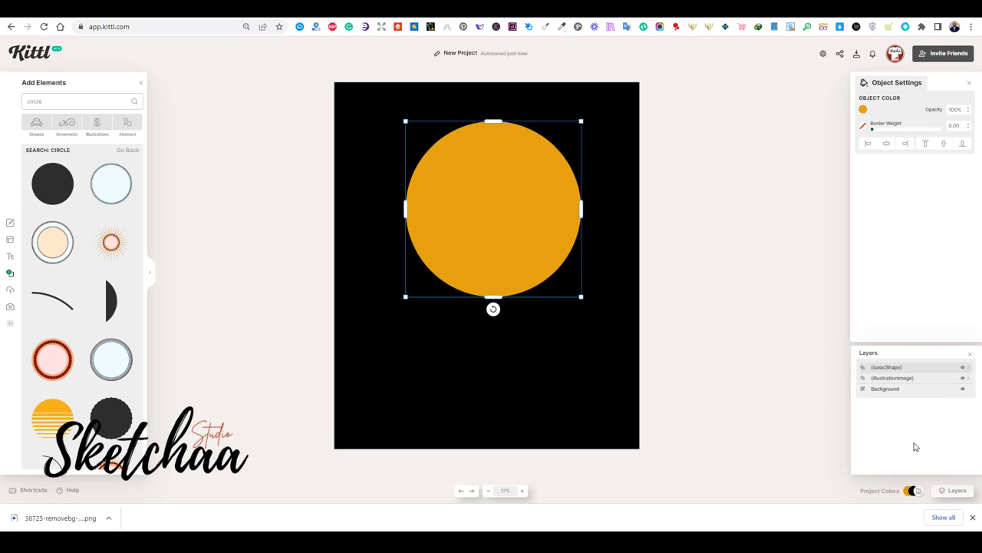
drag(921, 379, 921, 368)
double_click(902, 369)
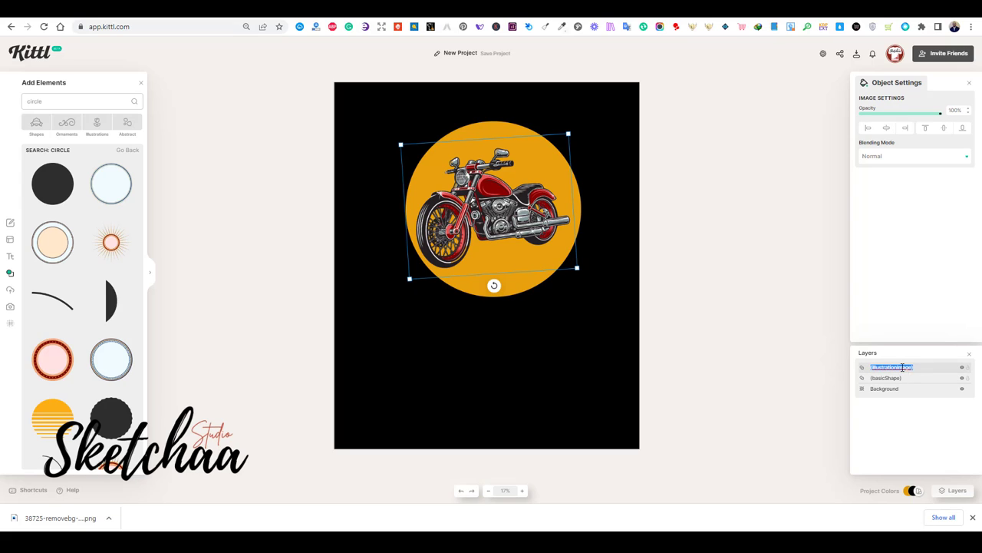
text(Bike)
Rename the orange circle's layer to Circle
double_click(888, 379)
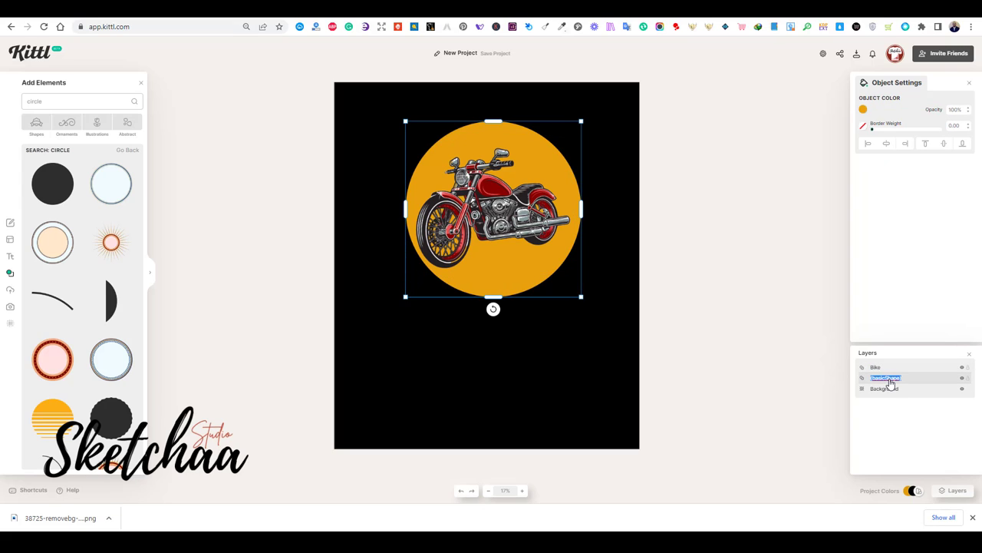
text(Circle)
key(Return)
Nudge the motorcycle slightly to the right and stretch the circle slightly downward
click(535, 402)
click(510, 230)
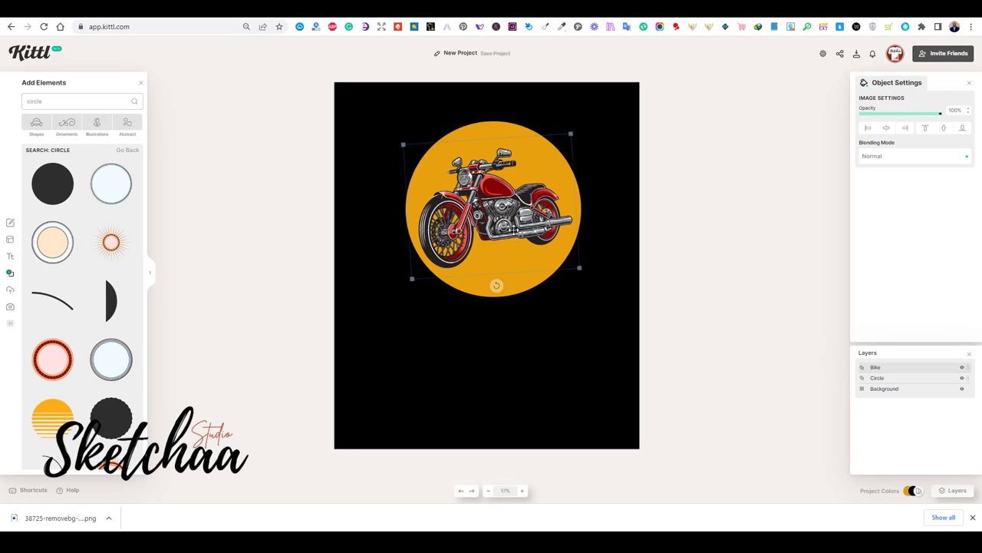
click(531, 340)
click(498, 126)
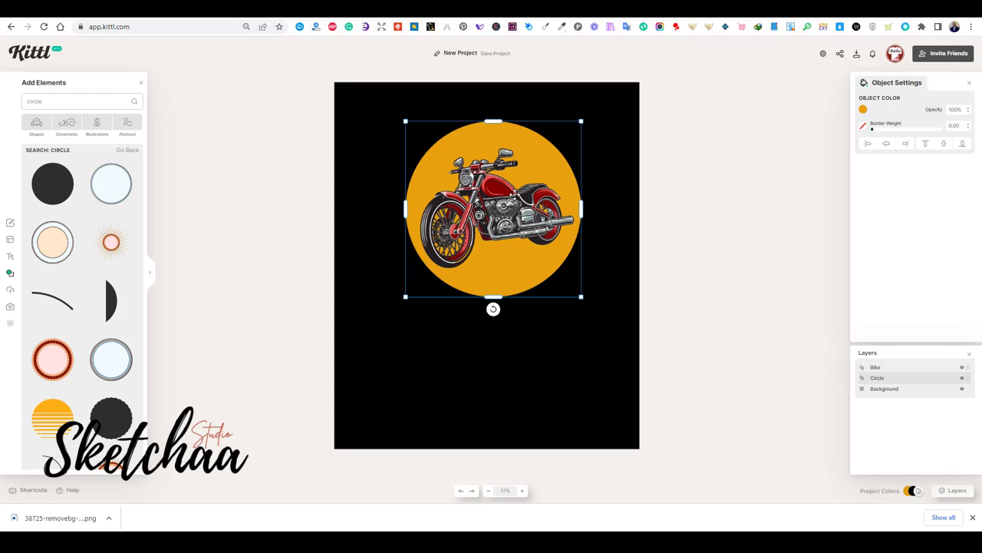
mouse_move(495, 295)
mouse_down()
mouse_move(495, 262)
mouse_move(495, 299)
mouse_up()
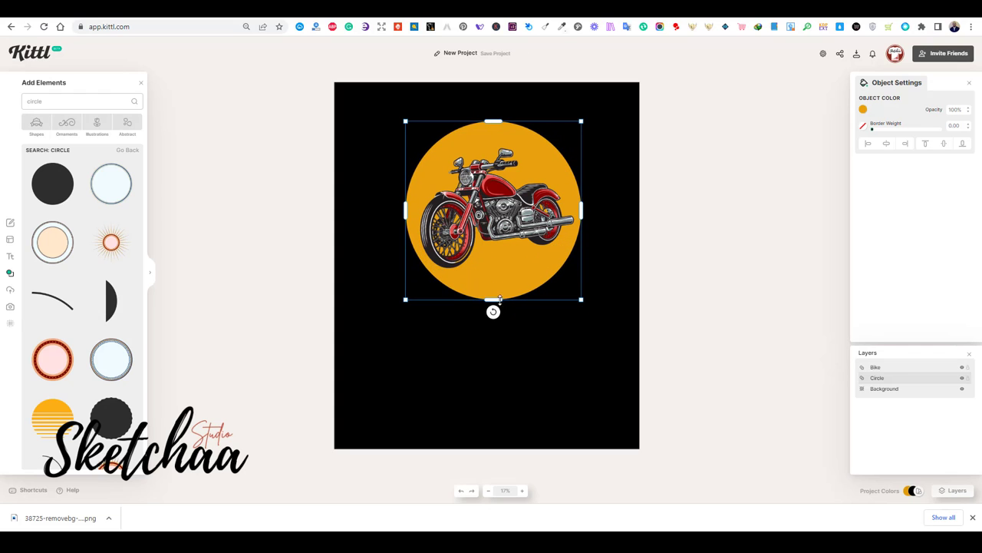
Select the motorcycle and hide its Bike layer
click(577, 317)
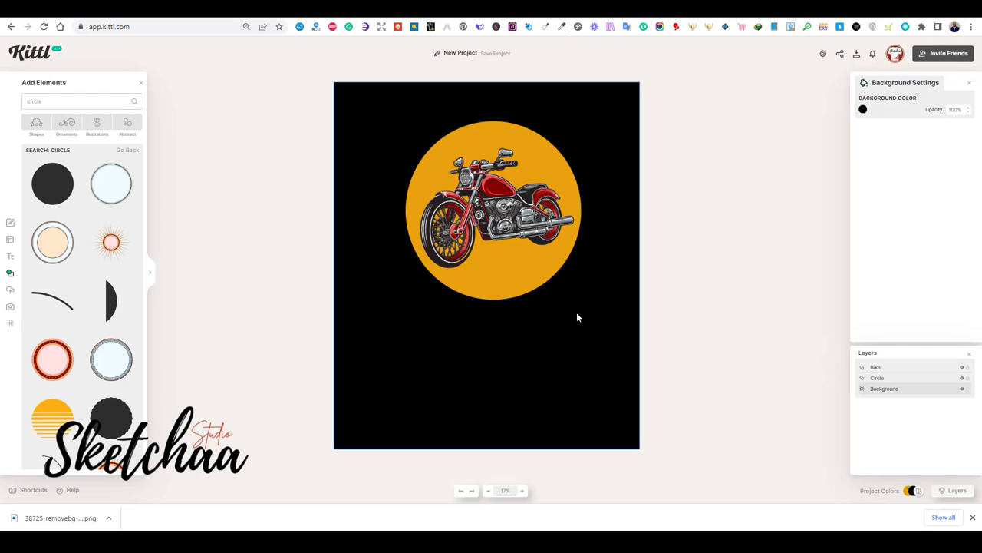
click(510, 222)
click(961, 367)
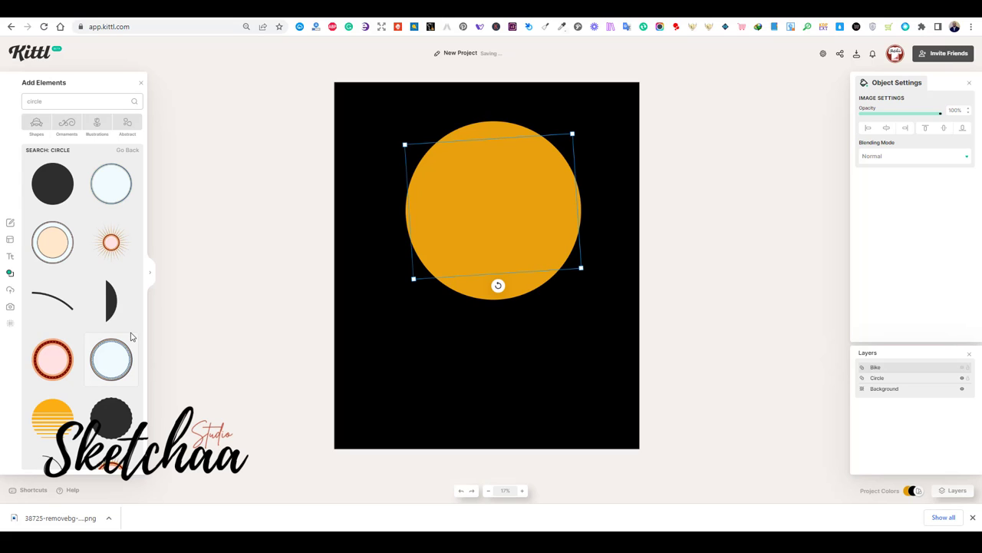
Search the elements library for "design elements" and browse the results
drag(43, 100, 23, 101)
text(design elements)
key(Return)
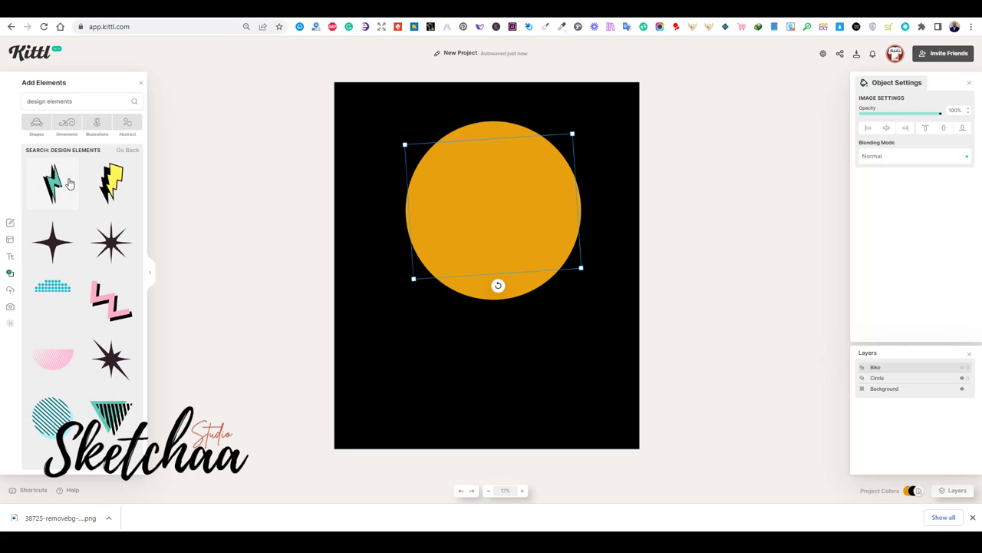
scroll(80, 263, down, 10)
scroll(80, 264, down, 5)
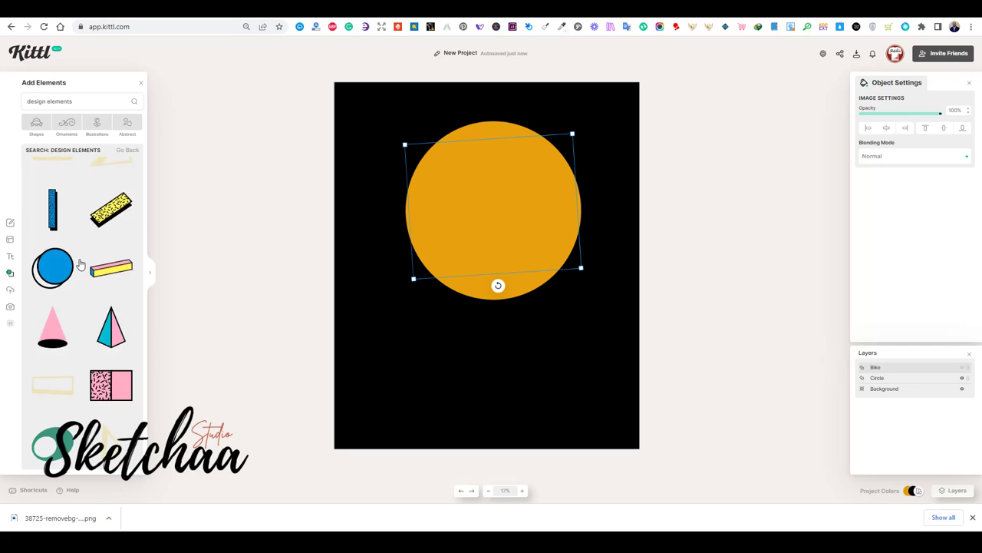
Search the elements for "bush" and add the dense, wide-spreading grass tuft to the artboard
drag(85, 104, 2, 104)
text(bush)
key(Return)
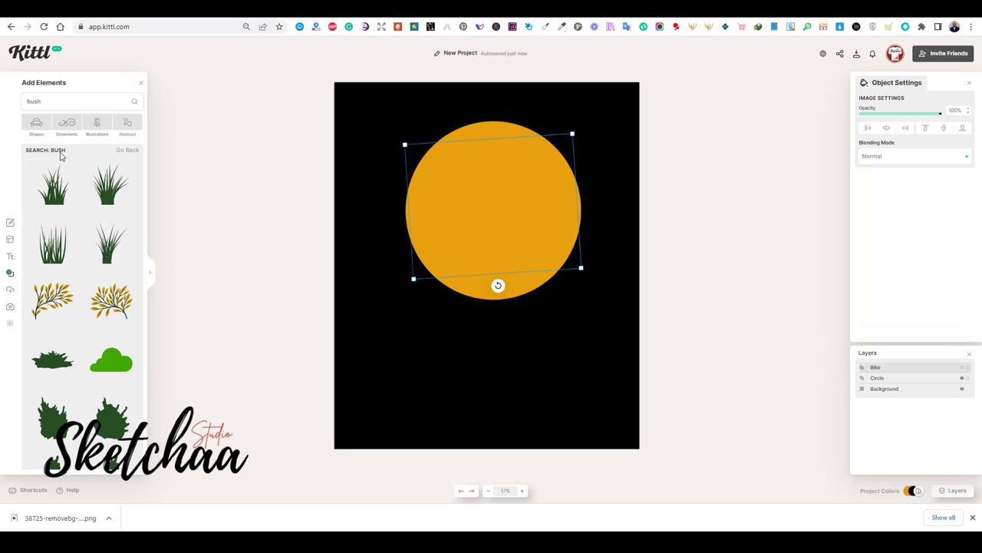
click(105, 199)
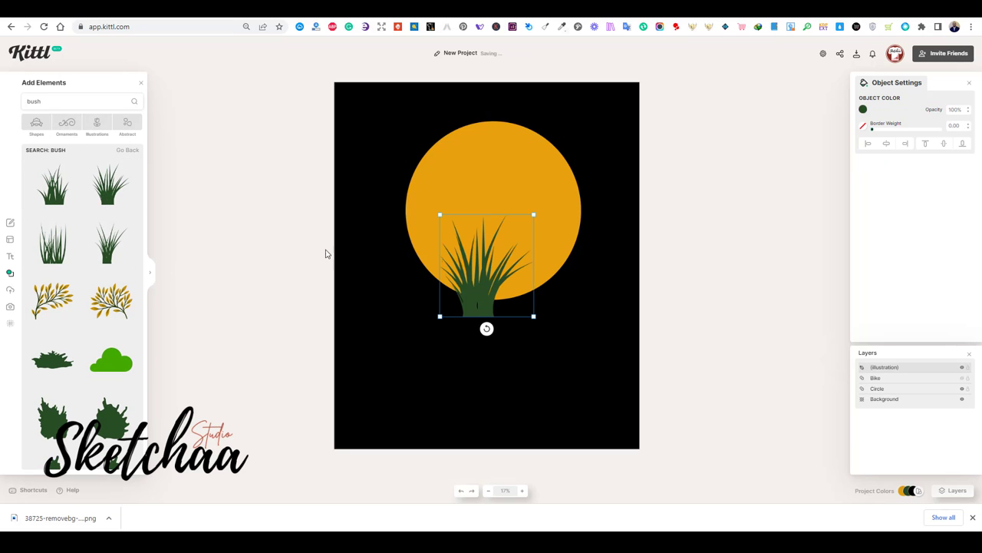
Recolor the grass tuft black (#000000) and place it rotated on the circle's upper-right edge, blades fanning inward
click(862, 109)
drag(745, 201, 755, 189)
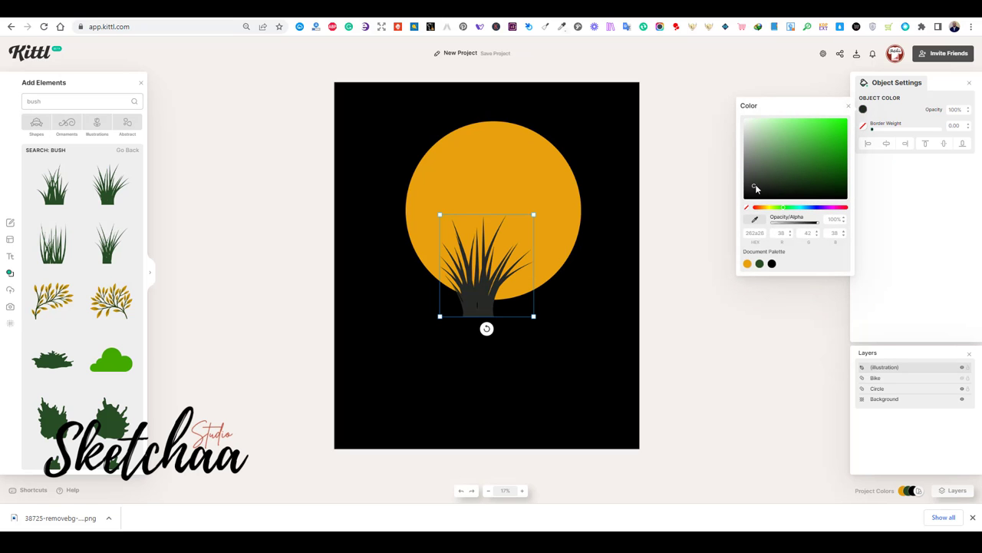
click(772, 263)
drag(472, 307, 561, 167)
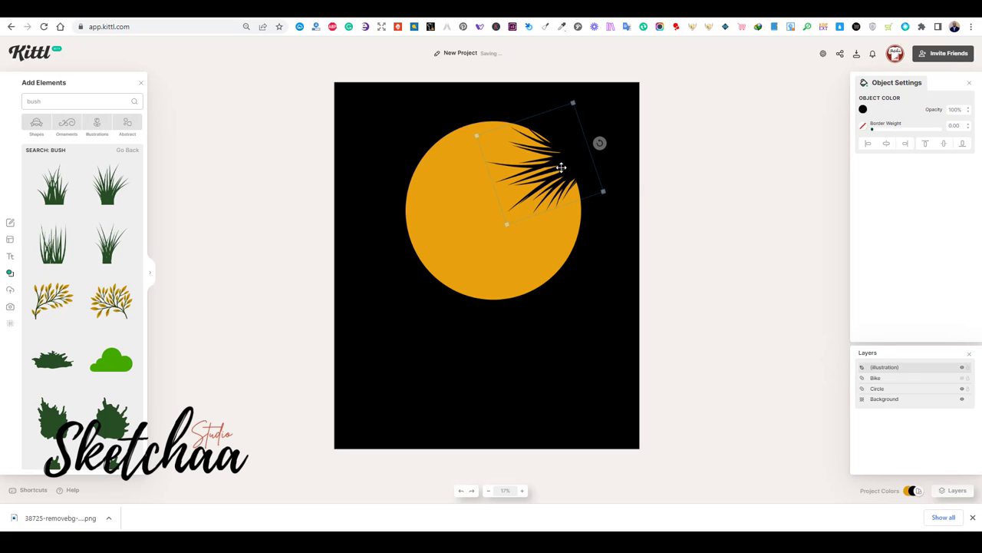
click(606, 237)
Duplicate the black grass tuft and move the copy to the circle's left side
click(550, 213)
key(alt)
alt+click(568, 223)
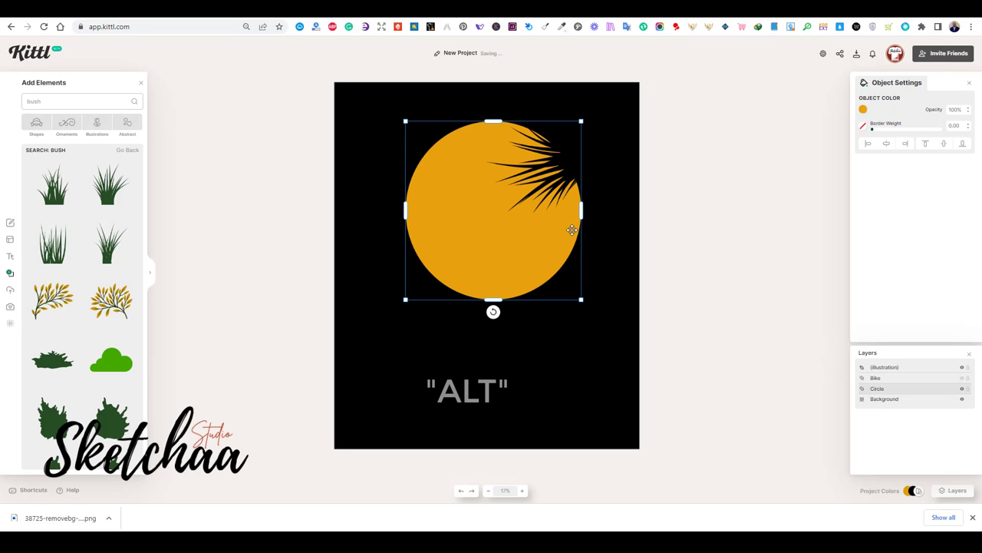
alt+click(615, 173)
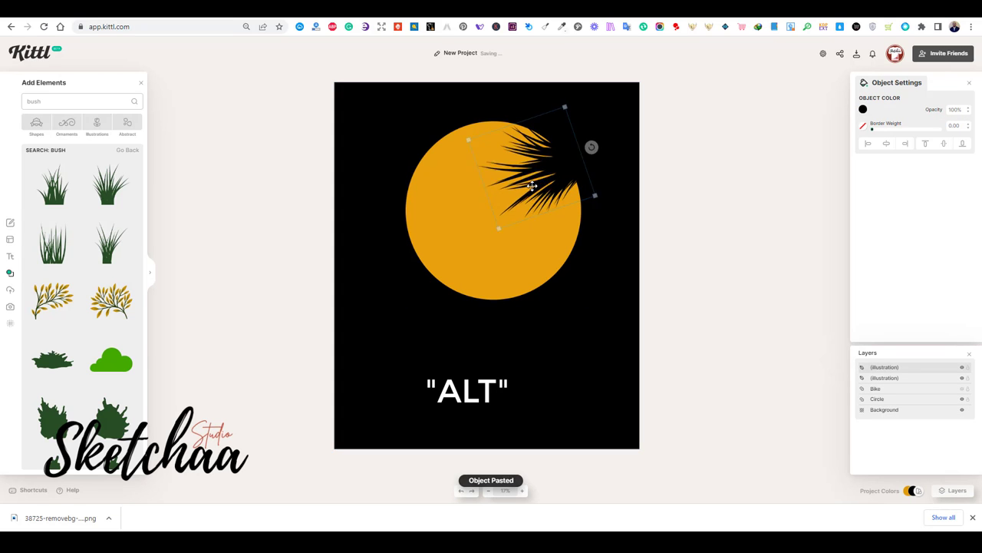
drag(551, 174, 438, 205)
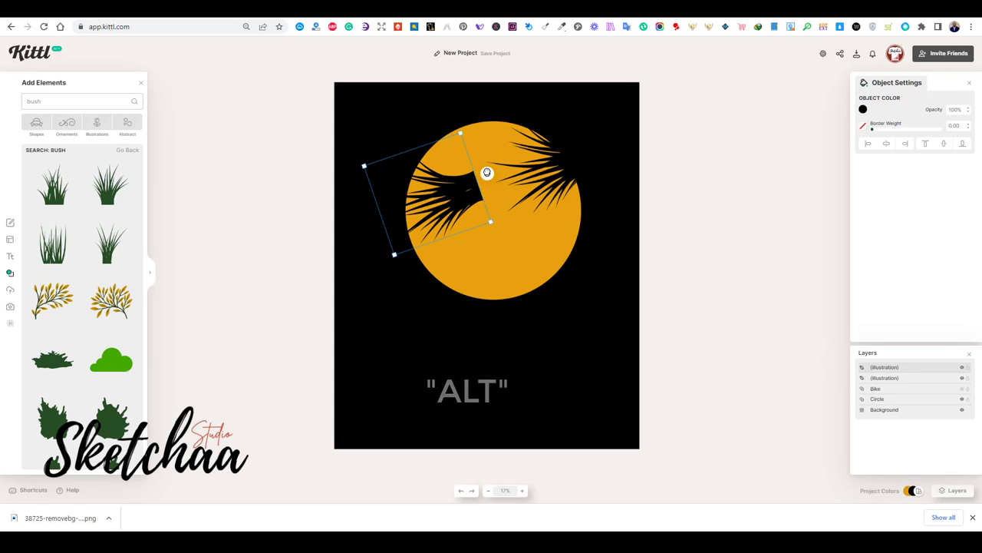
Rotate and shrink the grass copy so it fans inward from the circle's left edge
drag(487, 173, 392, 168)
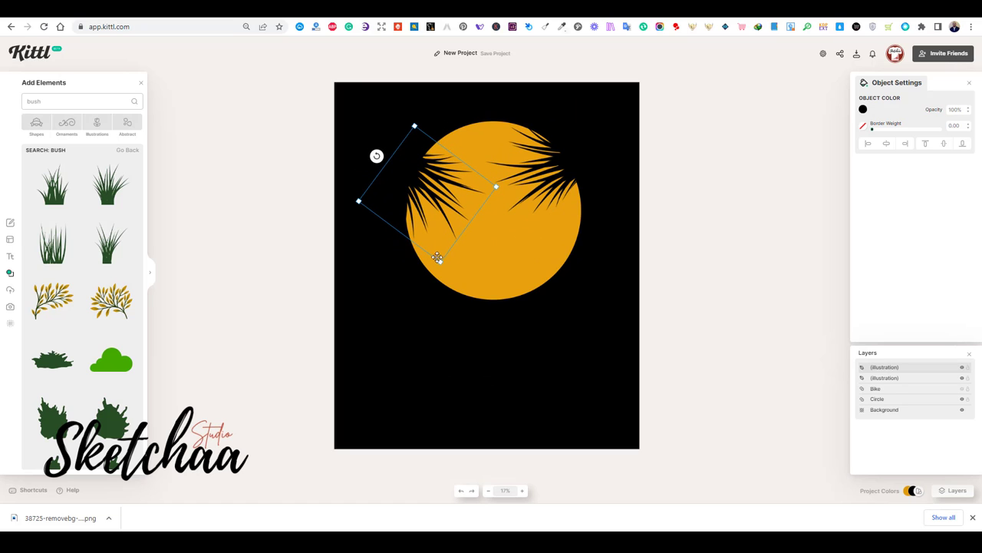
drag(438, 258, 434, 226)
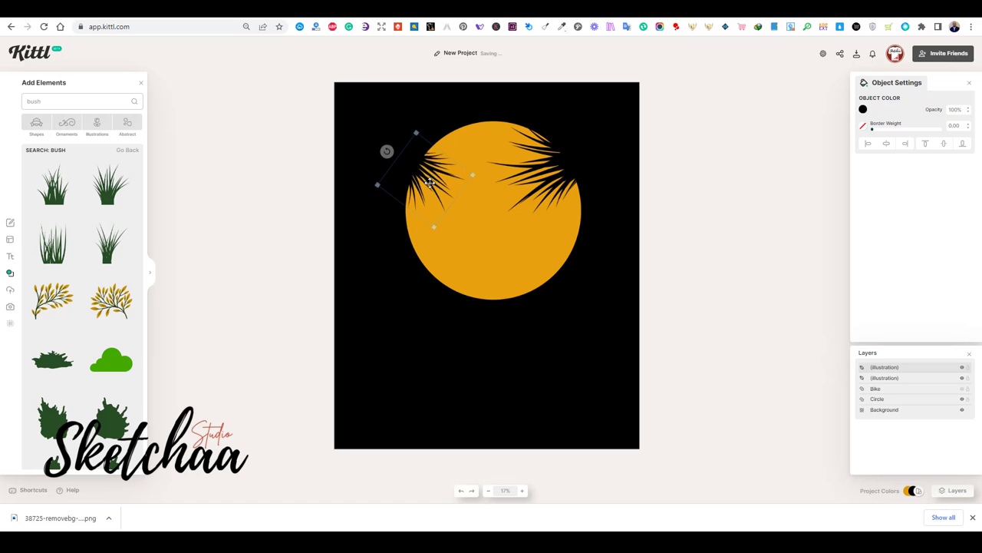
drag(429, 182, 434, 201)
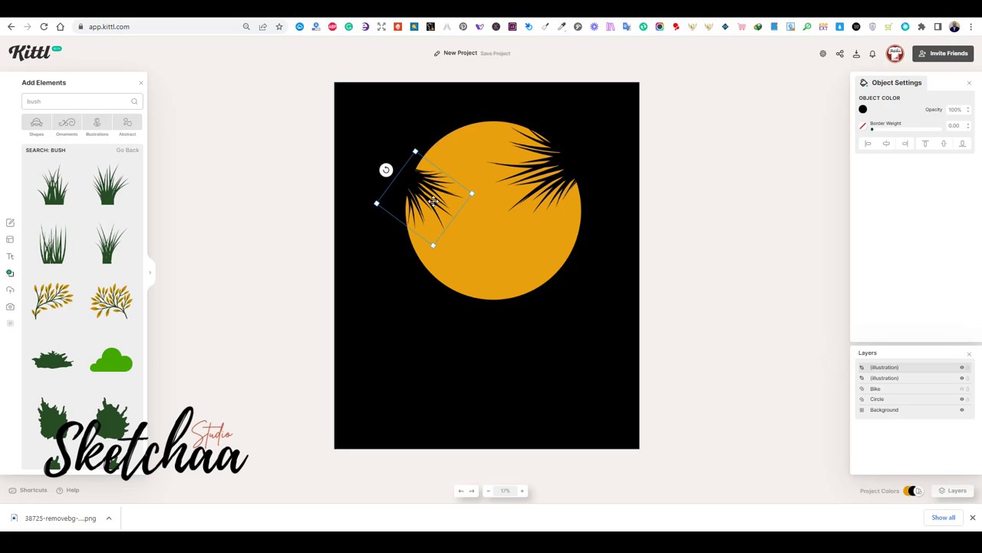
click(693, 259)
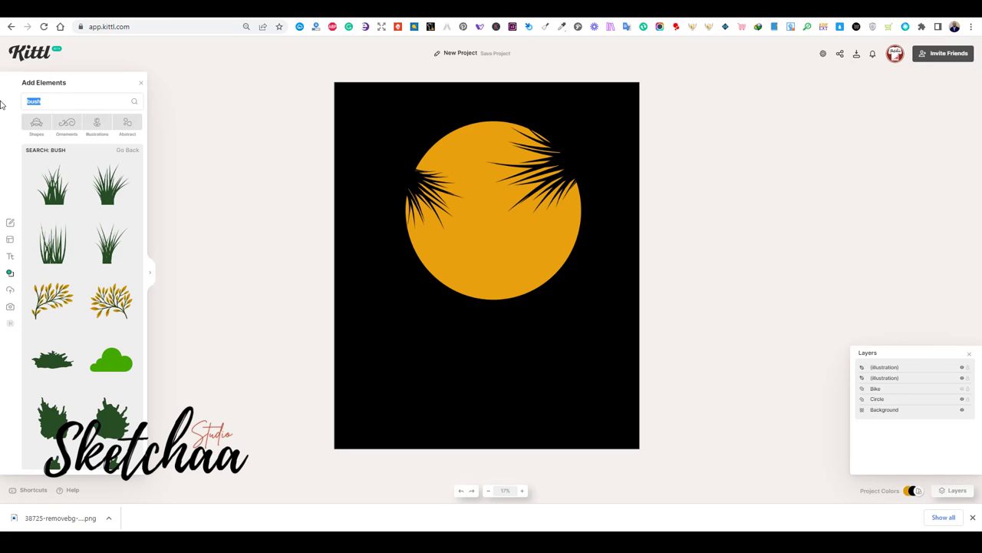
Search the elements for "lines" and add the flourish with several curved strokes
text(lines)
key(Return)
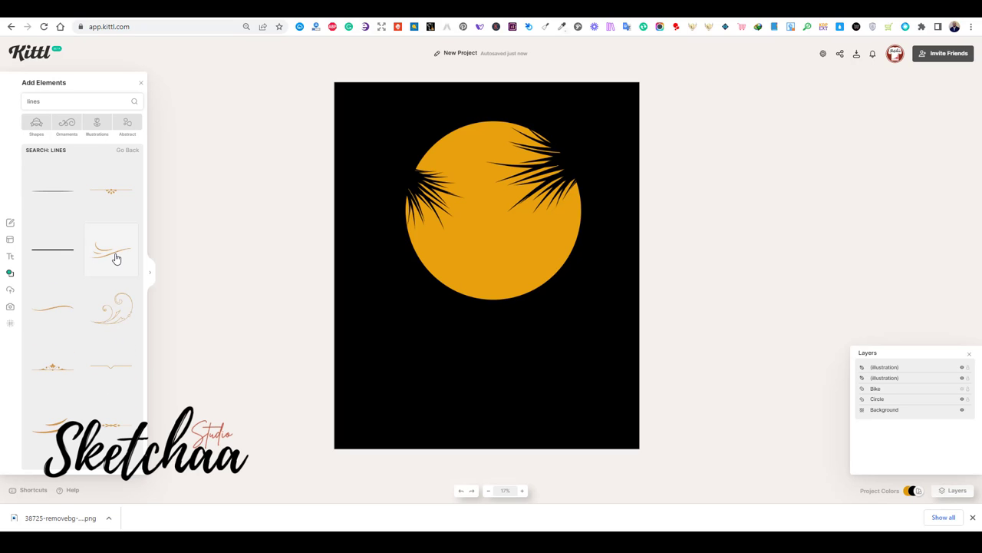
click(116, 259)
Recolor the curved-line flourish black (#000000) and place it over the circle's right edge, below the grass
click(862, 109)
click(760, 263)
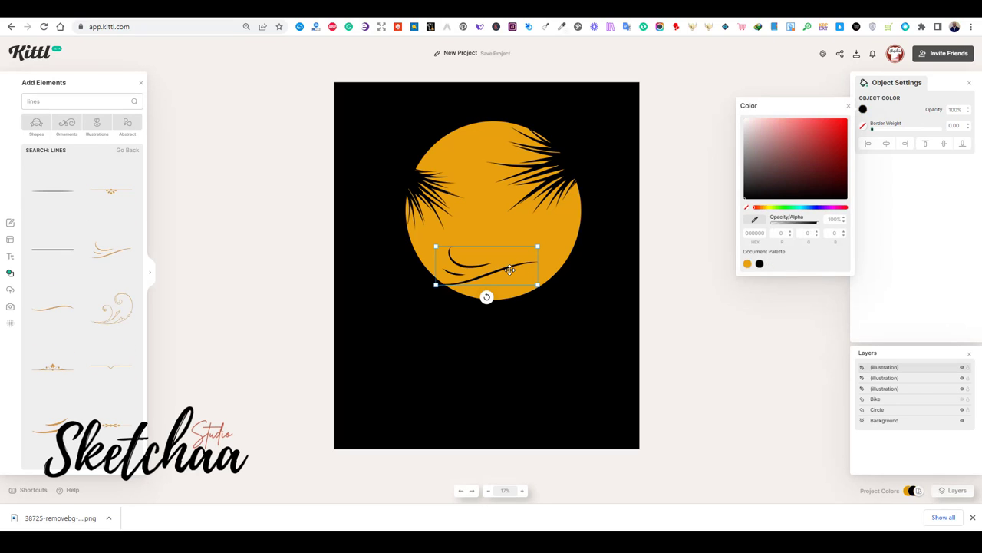
drag(509, 270, 508, 137)
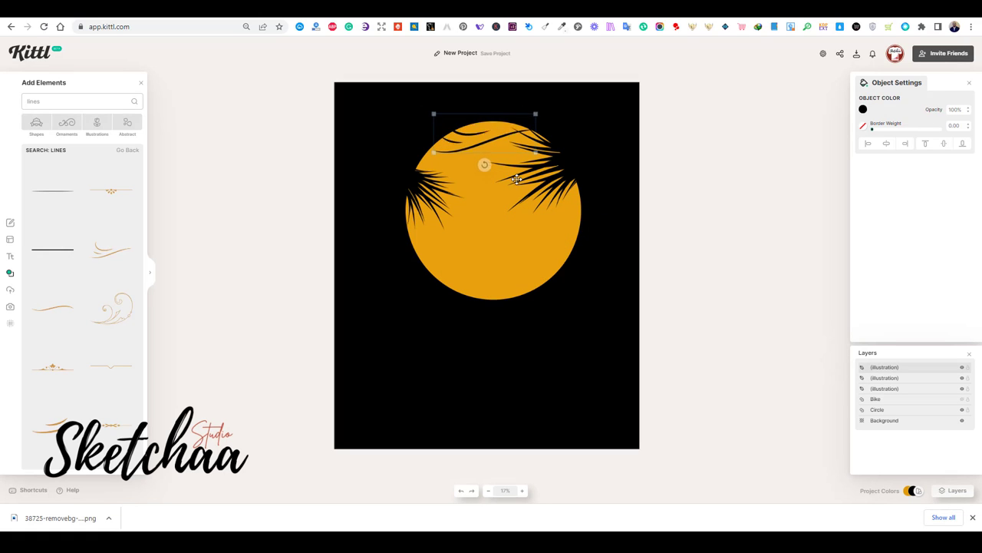
drag(516, 179, 583, 233)
click(668, 206)
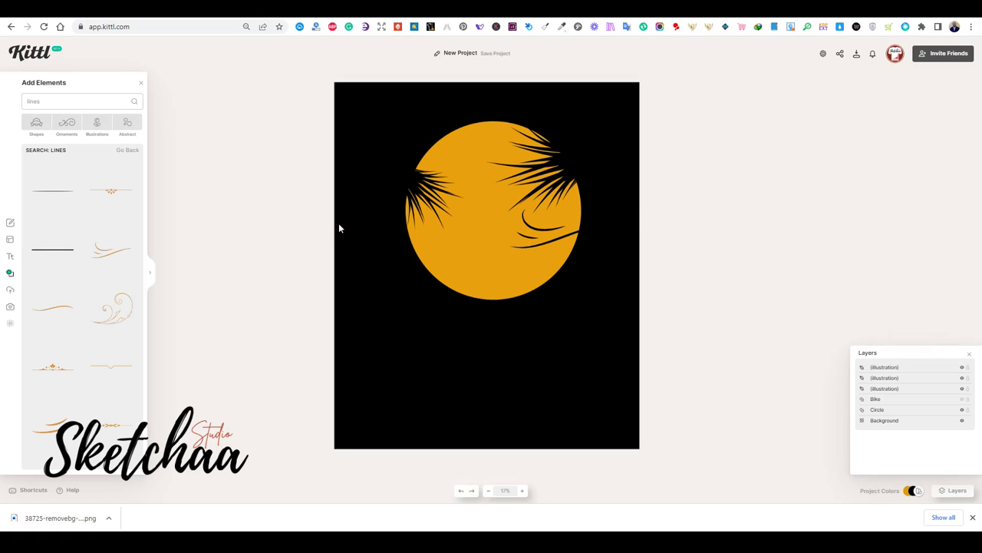
scroll(106, 262, down, 5)
click(537, 238)
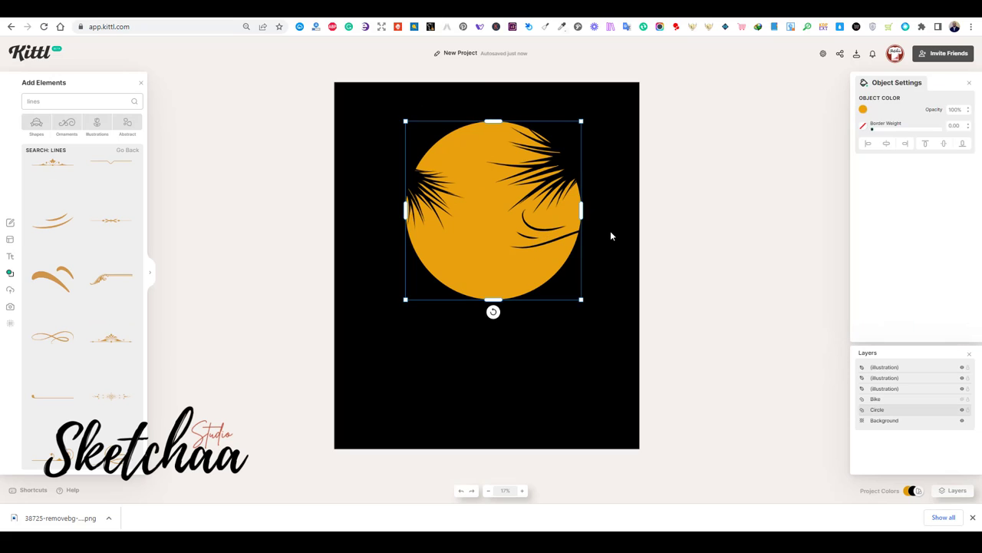
click(609, 232)
Show the Bike layer again and move it to the top of the layer stack
click(290, 259)
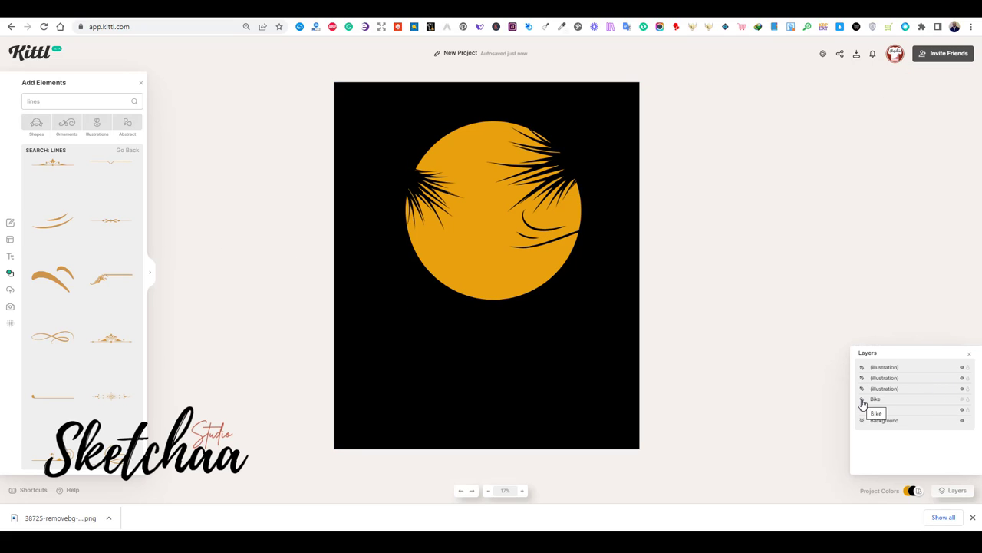
click(962, 399)
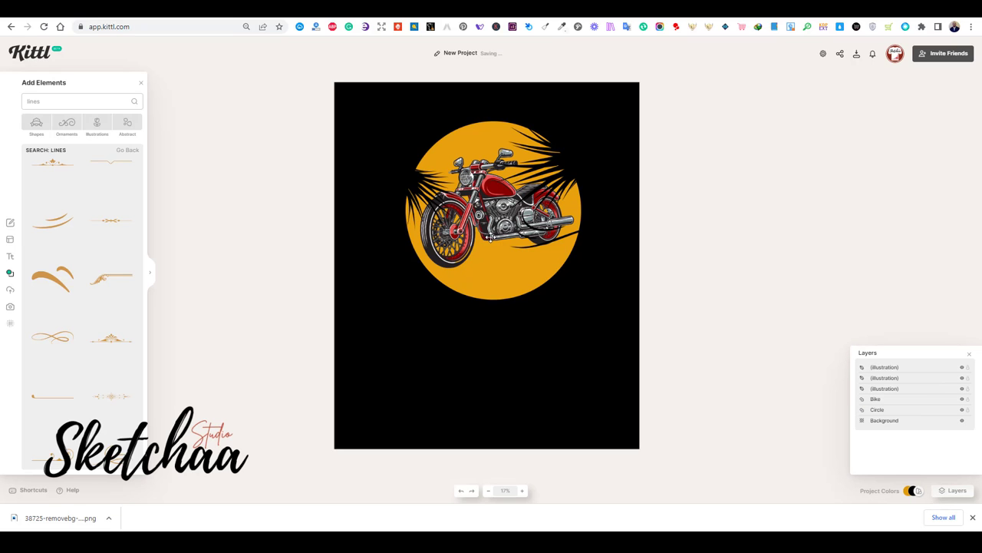
drag(917, 388, 913, 367)
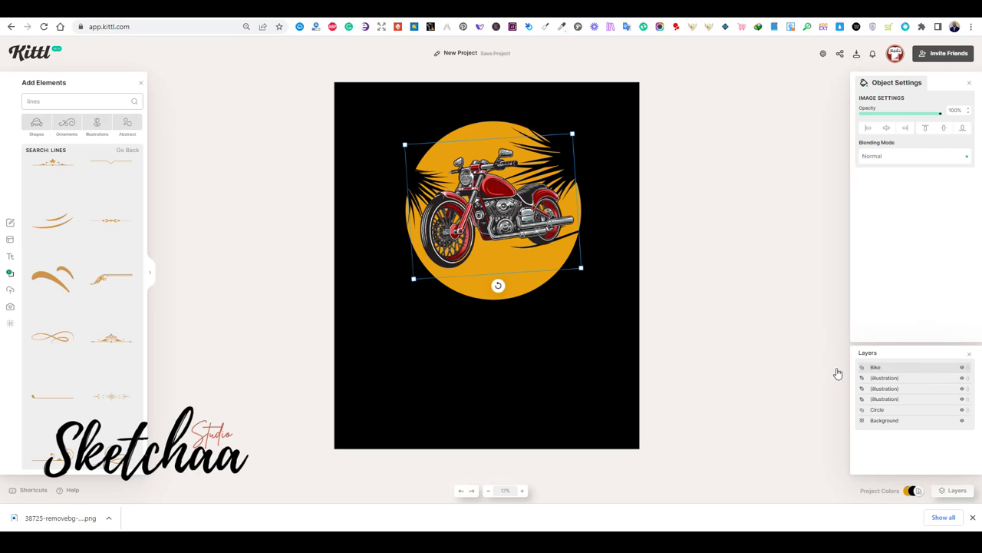
Nudge the motorcycle to the right and move the left grass tuft up along the circle's edge
drag(534, 224, 548, 223)
drag(414, 189, 423, 167)
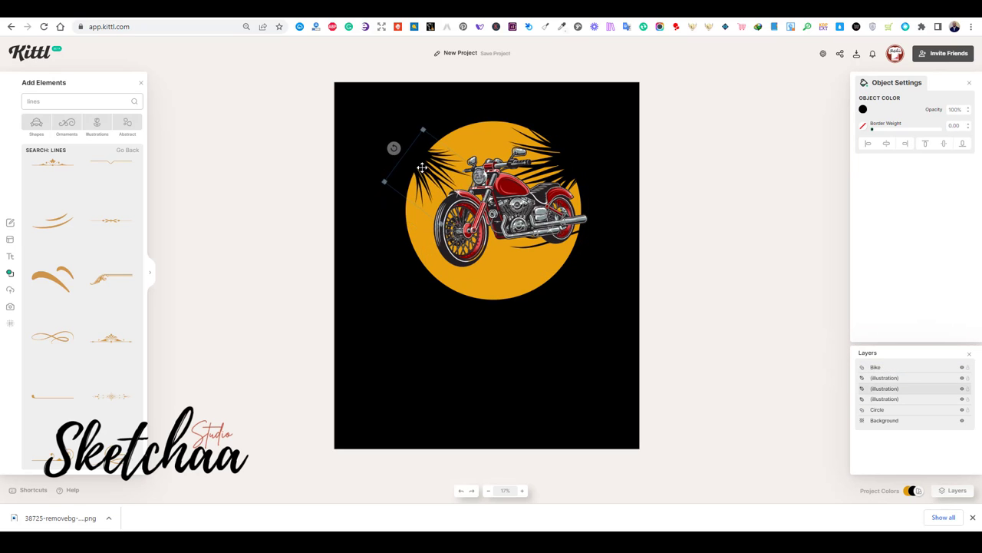
click(653, 311)
Enlarge the motorcycle slightly toward its lower-left corner and deselect it
click(512, 228)
drag(431, 274, 412, 288)
key(ctrl+z)
click(597, 312)
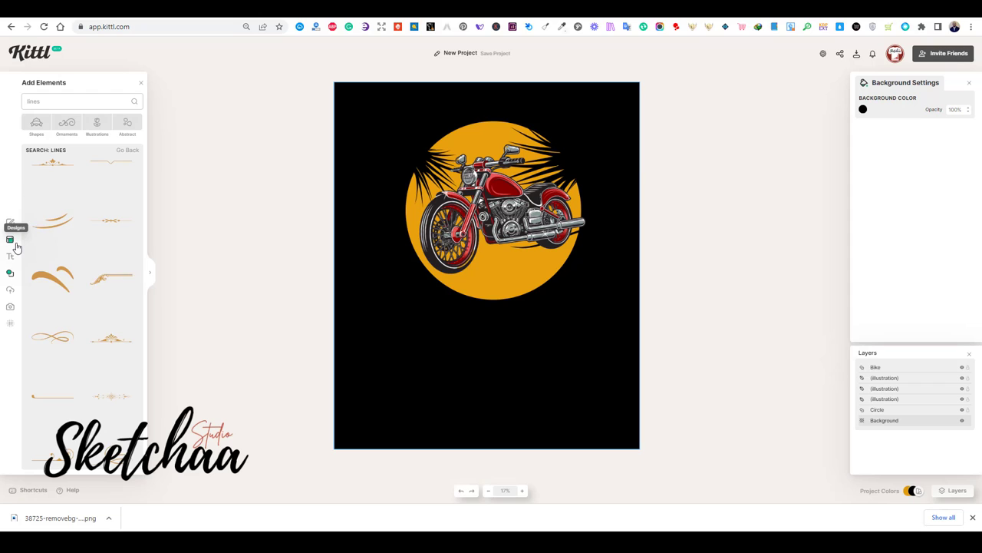
Add a basic square shape to the artboard and recolor it black (#000000)
click(10, 272)
click(107, 259)
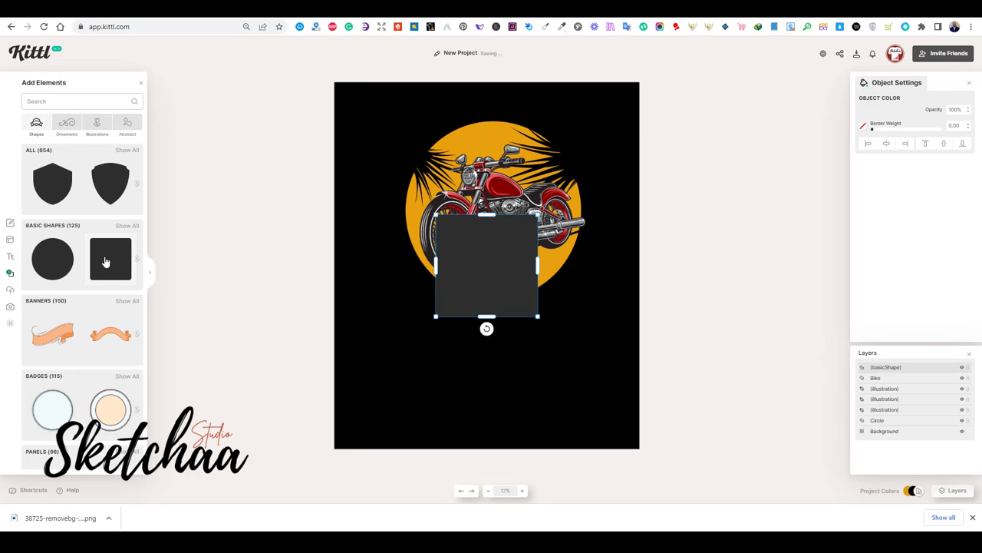
click(863, 111)
click(763, 265)
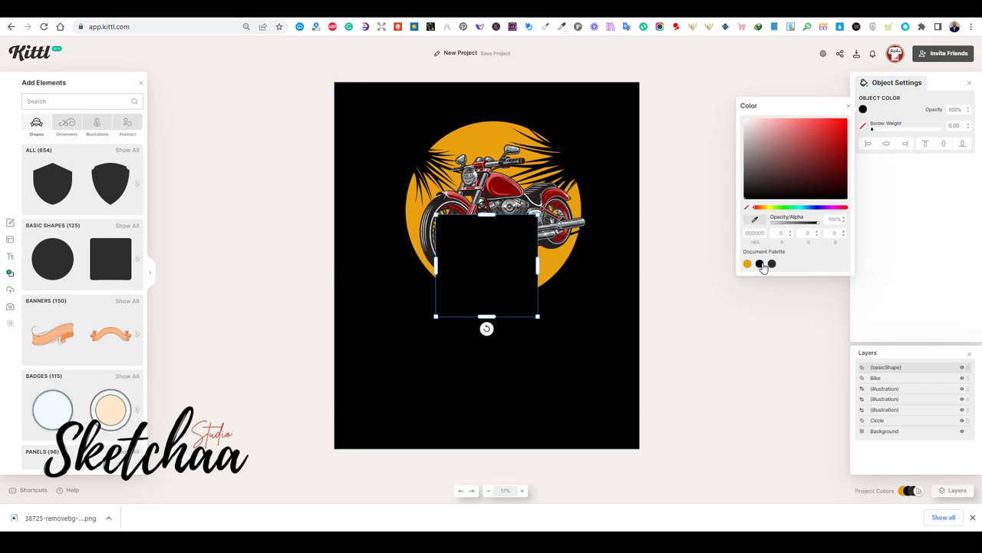
Rename the black square's layer as Masking Shape
double_click(892, 372)
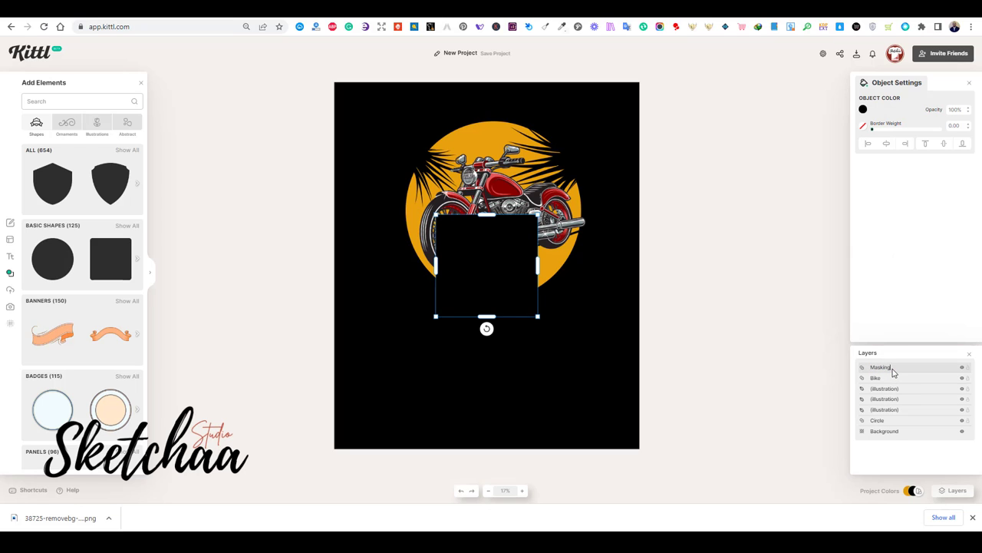
click(805, 373)
click(525, 300)
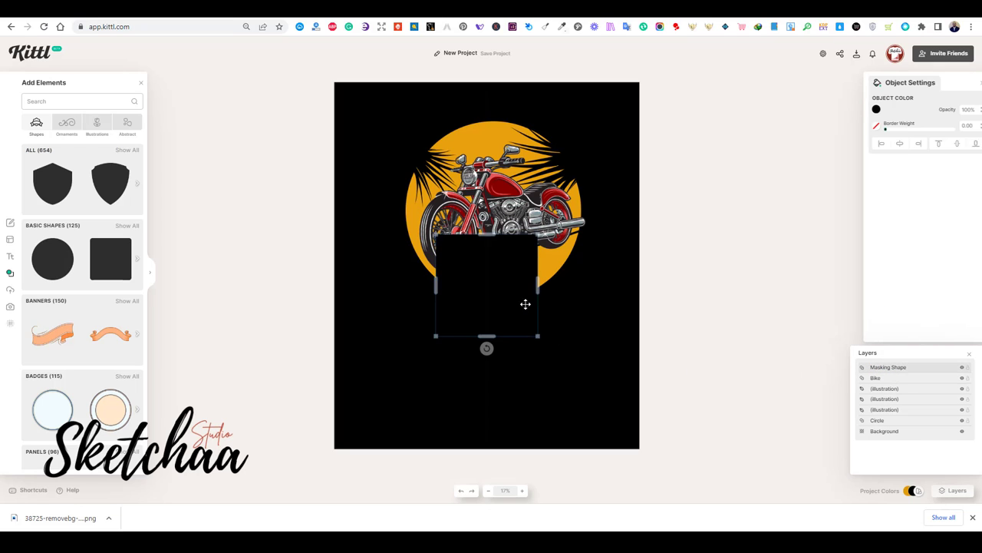
Hide the Bike layer and rotate, widen and place the masking shape as a slanted block across the circle's lower part
drag(524, 300, 601, 274)
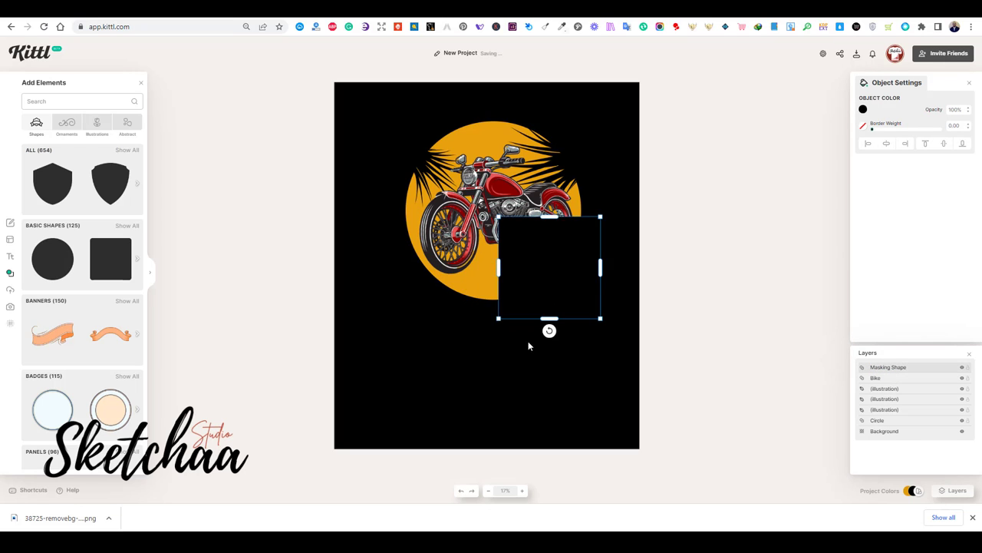
drag(549, 330, 594, 342)
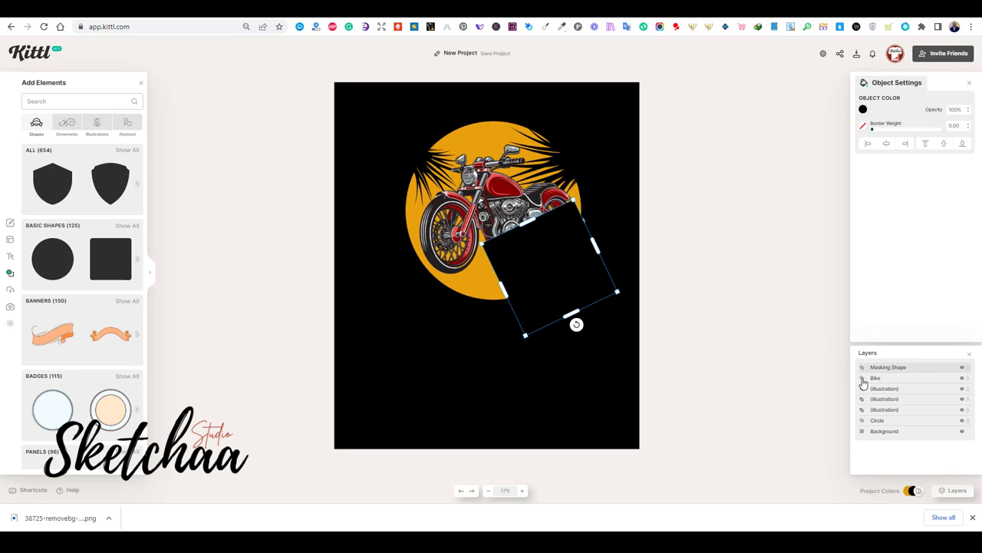
click(963, 378)
drag(552, 277, 396, 315)
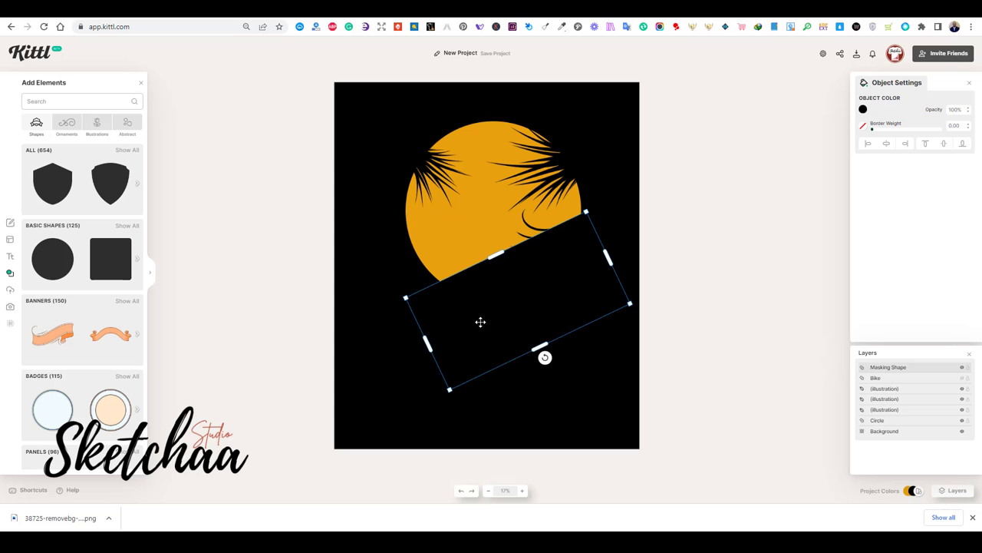
drag(544, 358, 535, 362)
drag(564, 319, 556, 305)
Move the curved line illustration up and to the left, and show the Bike layer again above Masking Shape
mouse_move(527, 223)
mouse_down()
mouse_move(516, 205)
mouse_move(505, 208)
mouse_up()
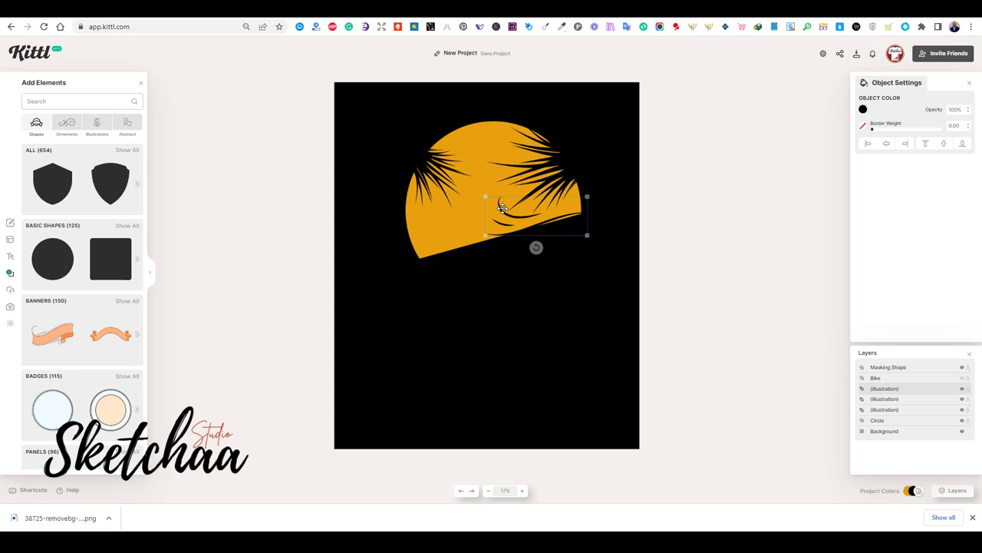
click(642, 350)
click(962, 378)
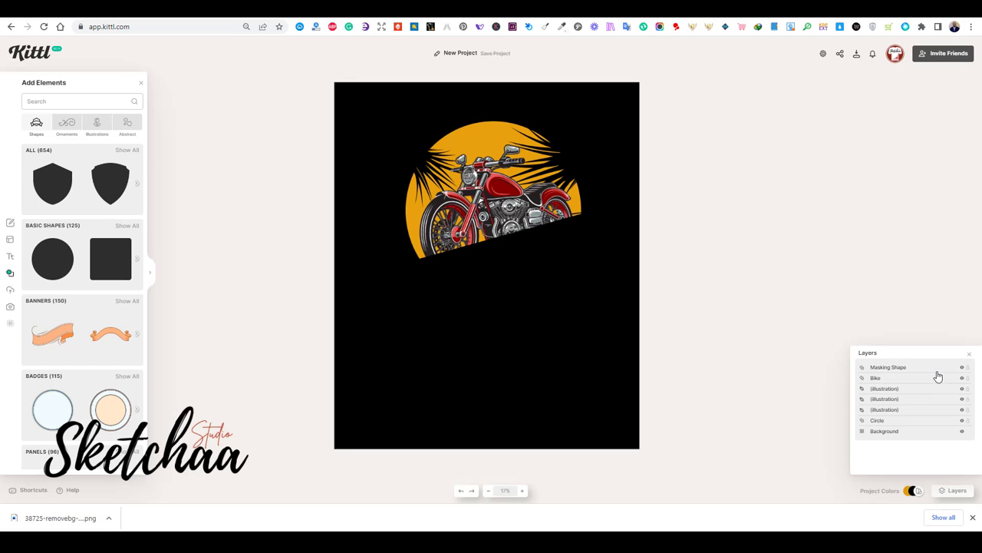
drag(886, 375, 886, 366)
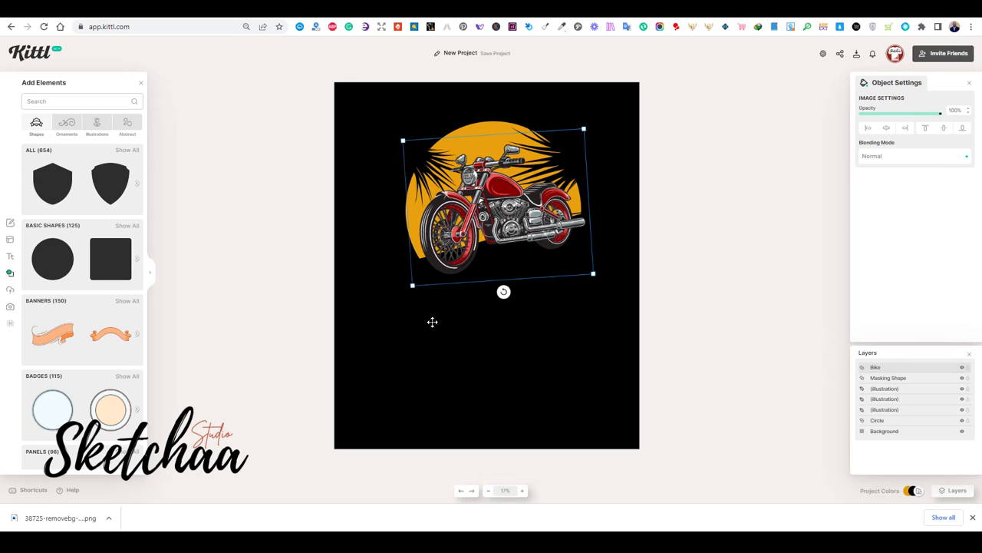
Adjust the masking shape's angle, width and position so its slanted edge trims the circle beneath the motorcycle, and deselect it
drag(432, 322, 438, 345)
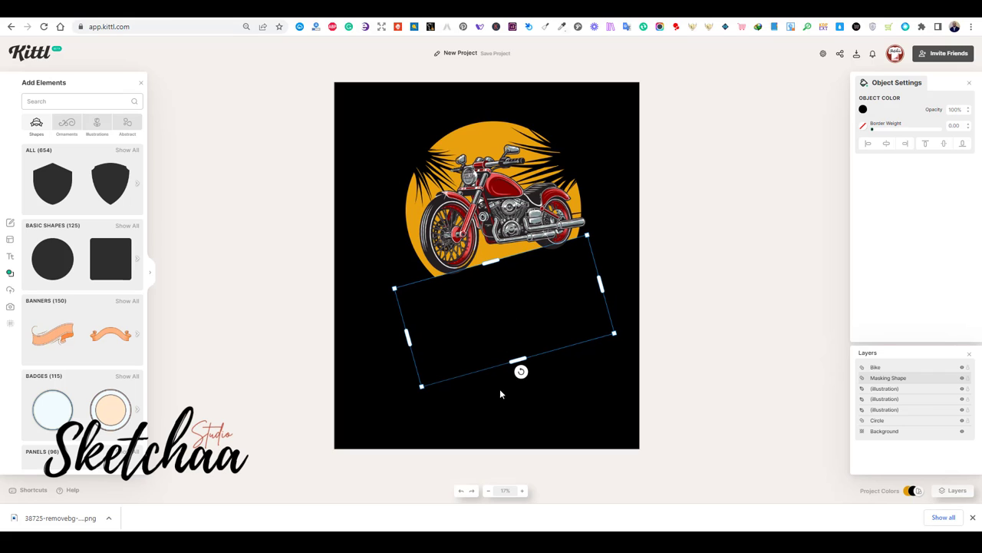
drag(520, 371, 527, 370)
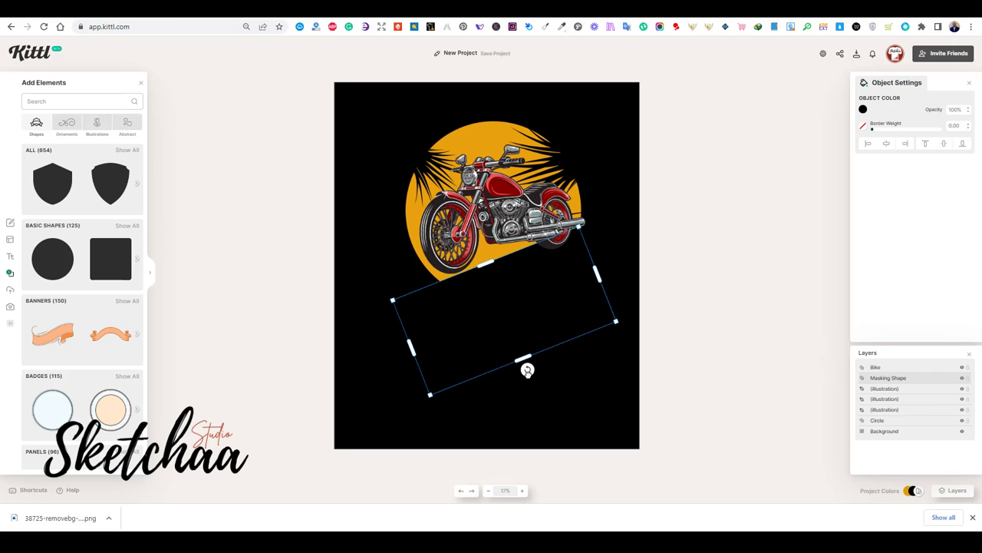
drag(391, 300, 387, 299)
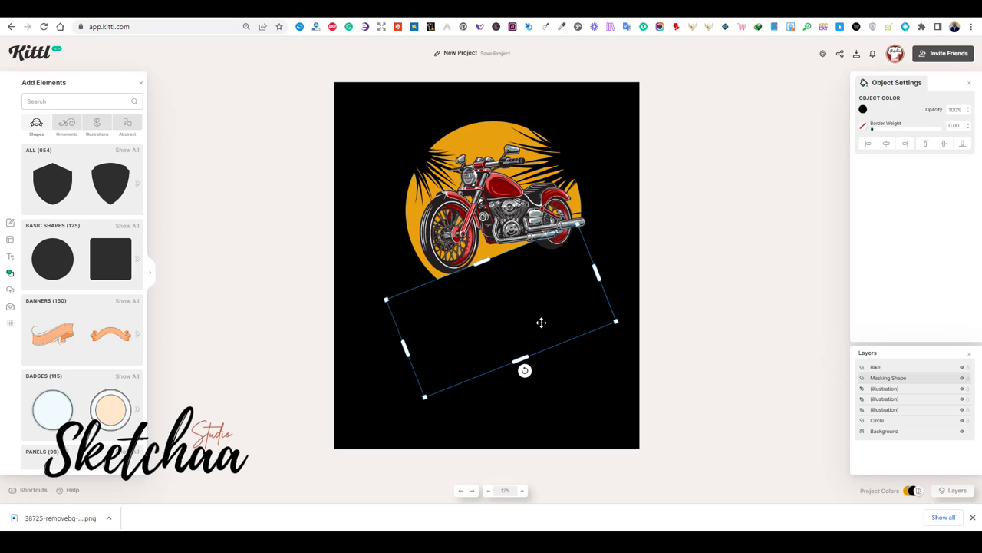
drag(554, 329, 551, 315)
drag(524, 357, 529, 389)
key(ctrl+z)
key(ctrl+z)
key(ctrl+z)
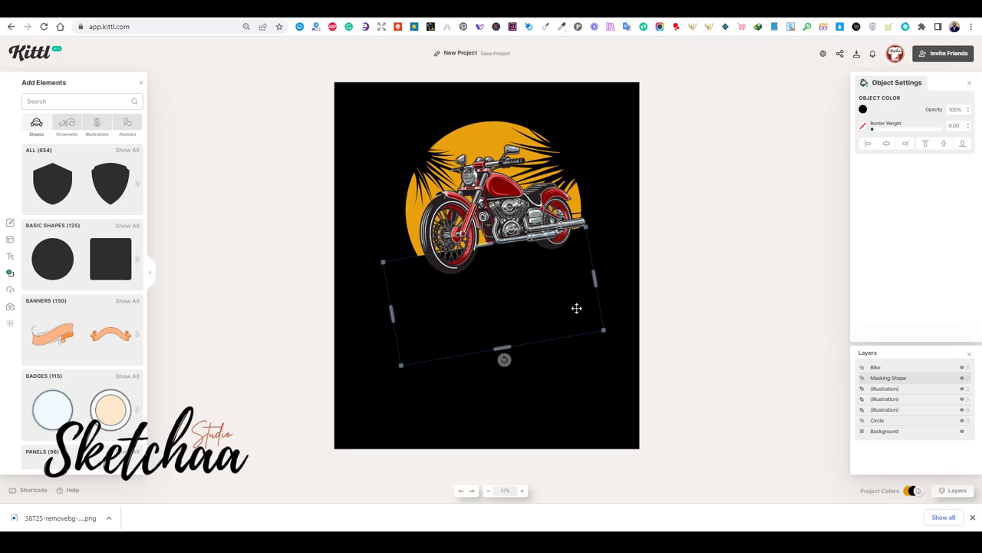
click(615, 245)
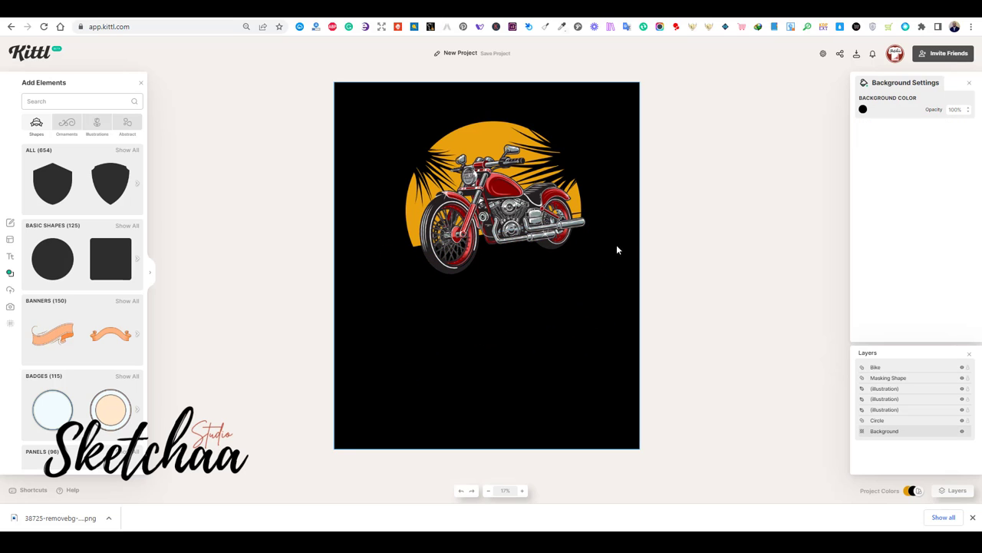
click(547, 292)
click(603, 217)
click(570, 269)
click(605, 209)
Add the decorated Blue Sign text below the motorcycle, slant it upward to the right and enlarge it
click(10, 256)
scroll(72, 223, down, 1)
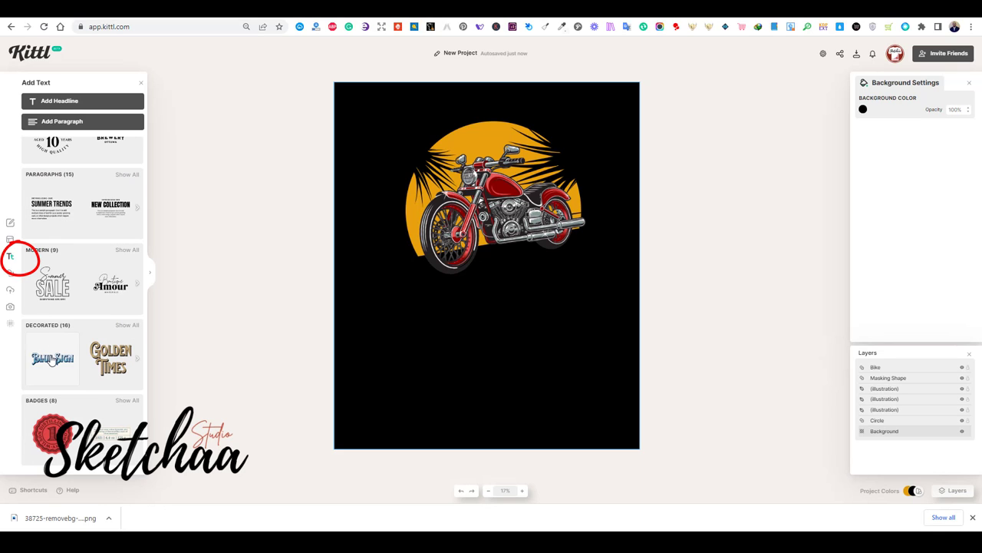
click(52, 357)
drag(497, 333, 507, 332)
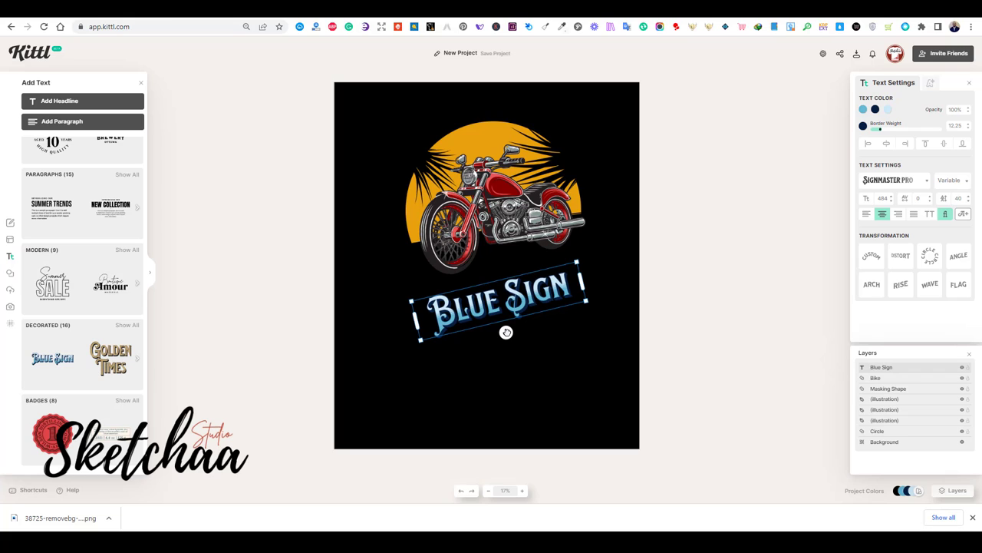
drag(412, 305, 390, 317)
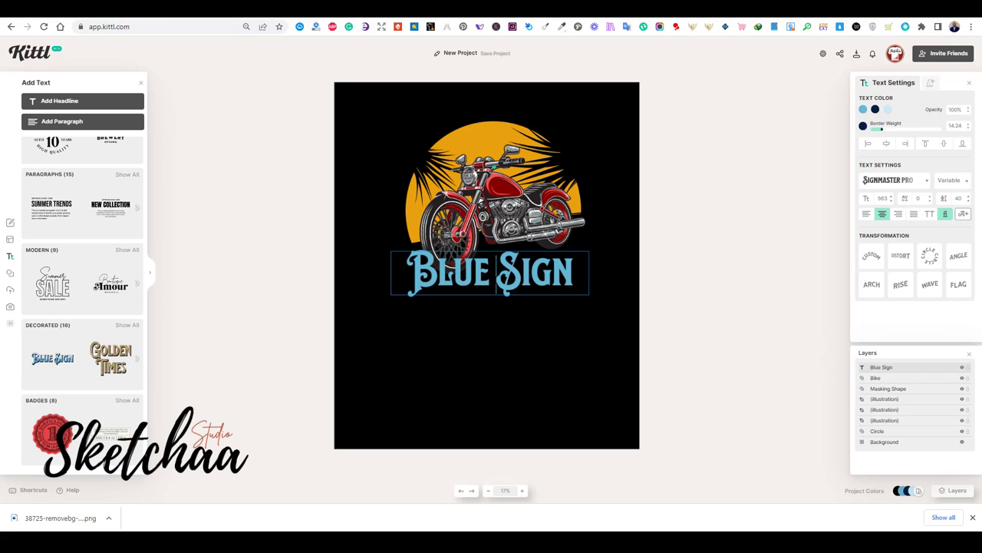
Replace the Blue Sign text with "Wild Horse", widen its text box and move it up under the motorcycle
key(ctrl+a)
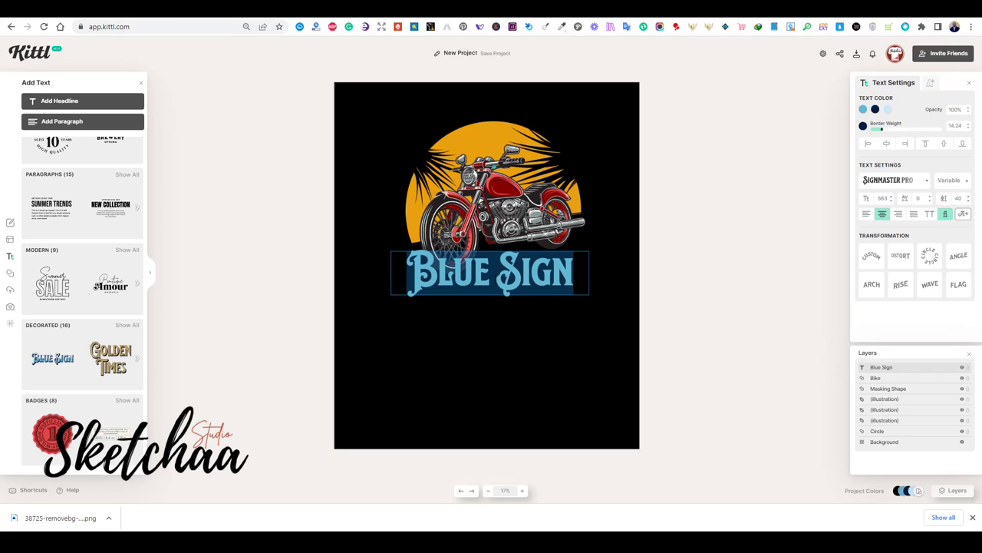
text(Wild)
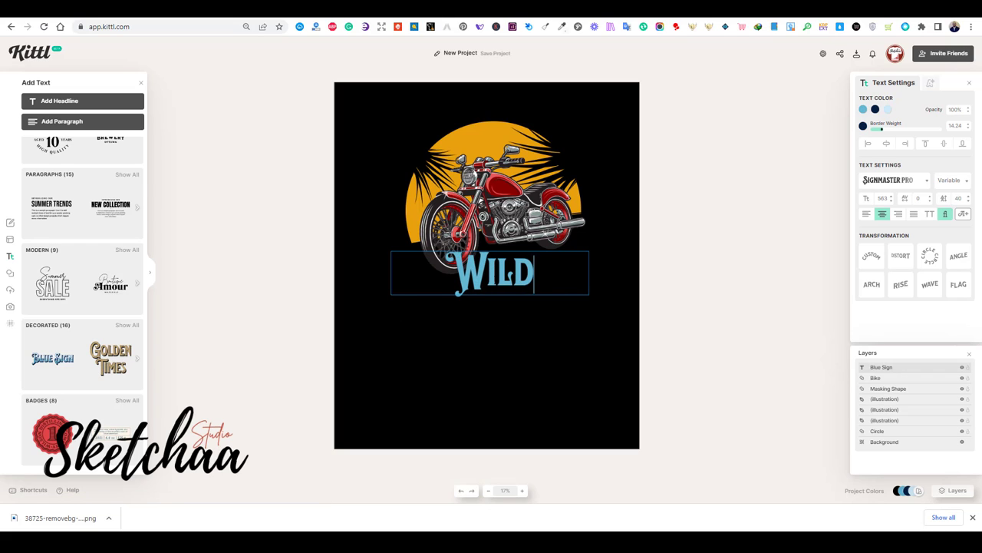
text( Horse)
key(Escape)
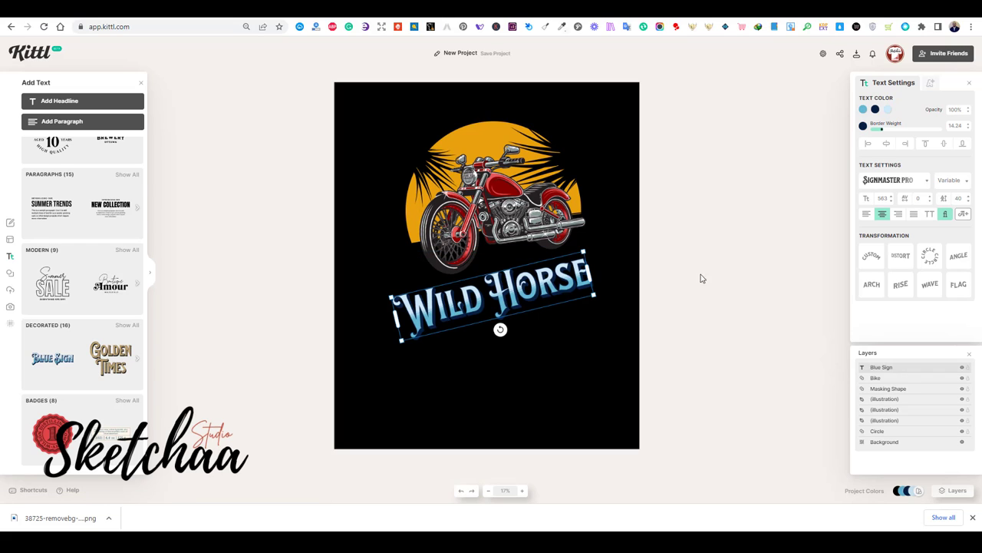
drag(590, 274, 593, 277)
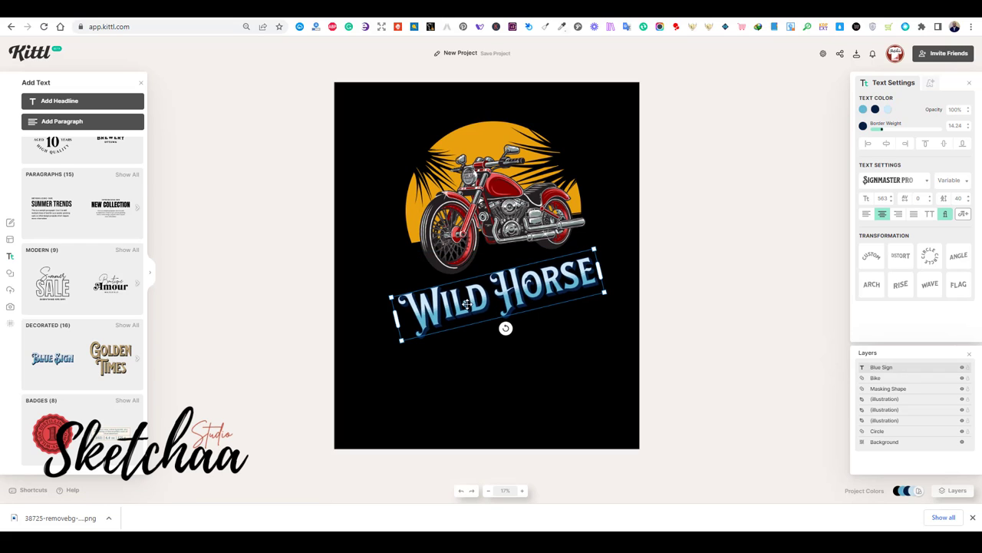
drag(466, 303, 471, 289)
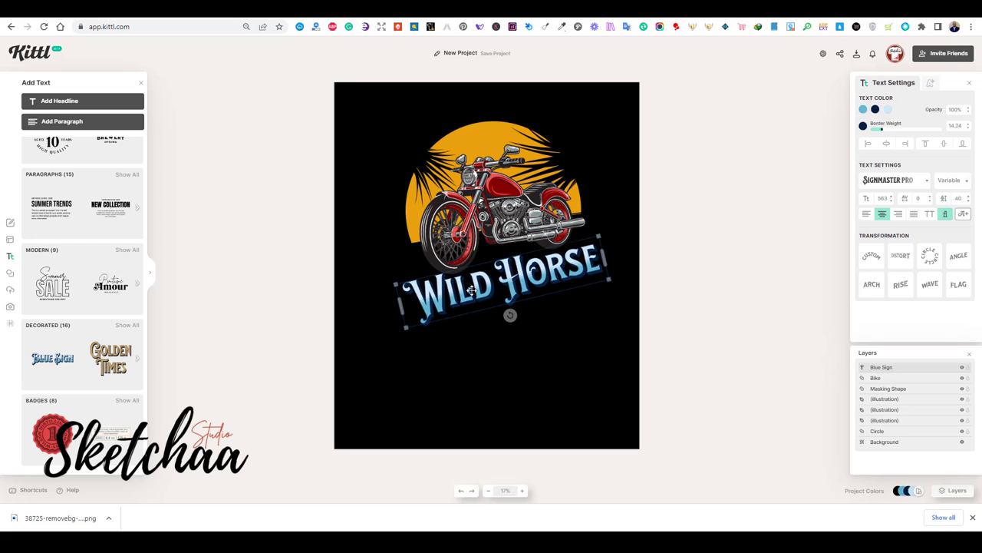
Straighten the Wild Horse text to horizontal and set its variable font width to 331
click(957, 259)
click(964, 182)
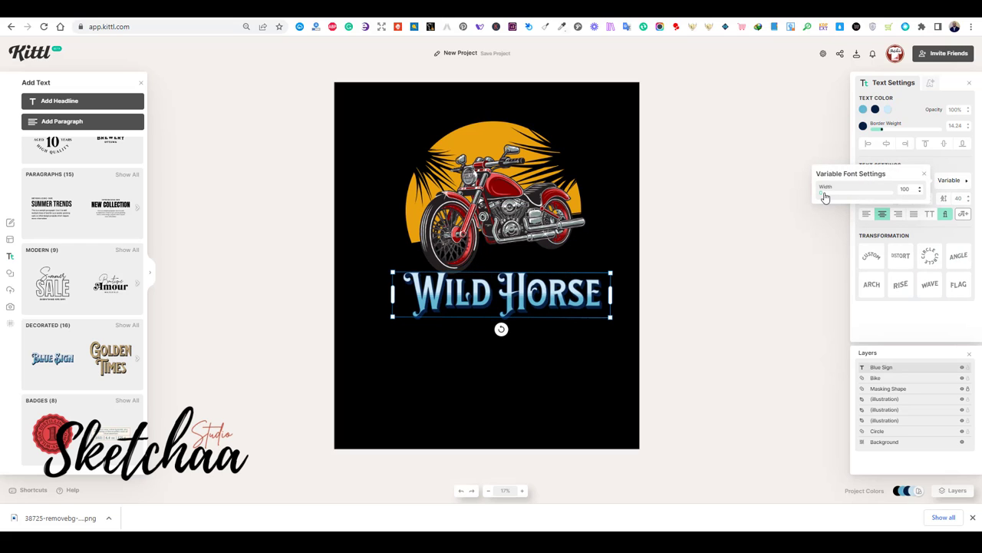
drag(825, 197, 843, 197)
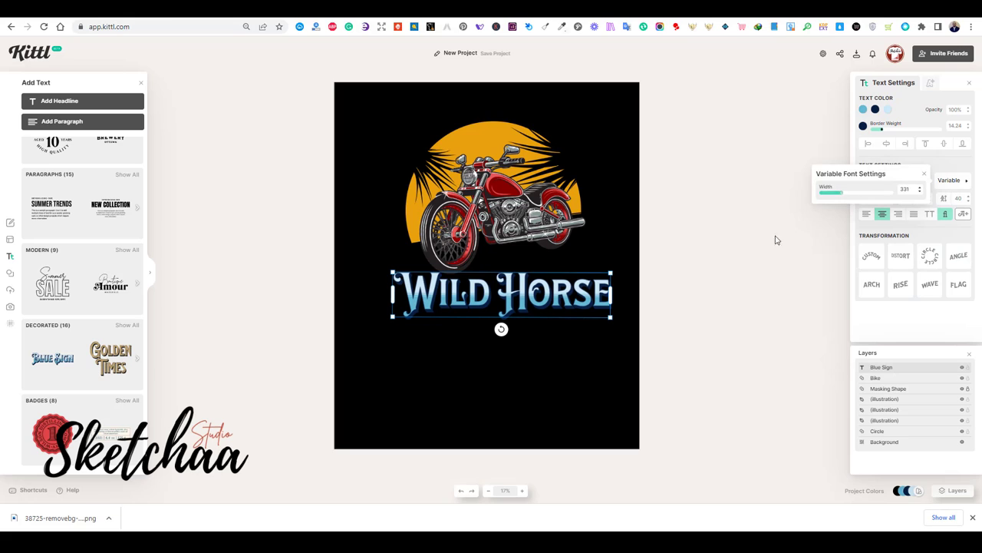
click(924, 173)
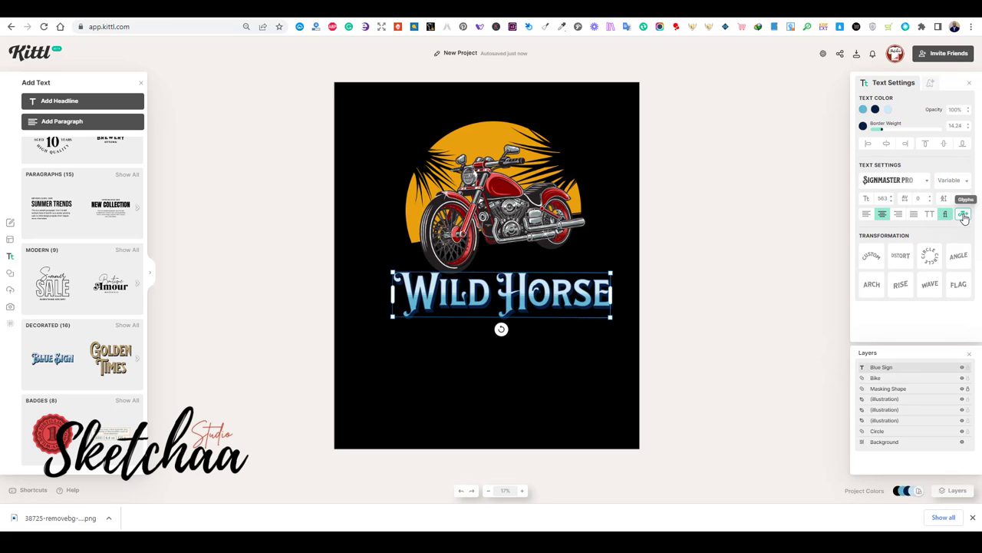
click(927, 218)
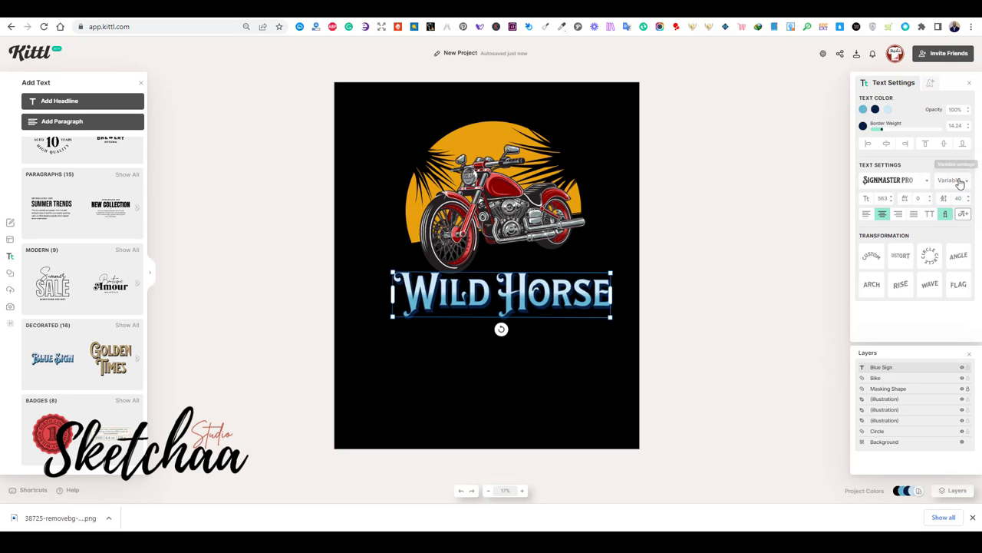
Change the Wild Horse typeface to Trainguard and scale the text up to size 731
click(929, 181)
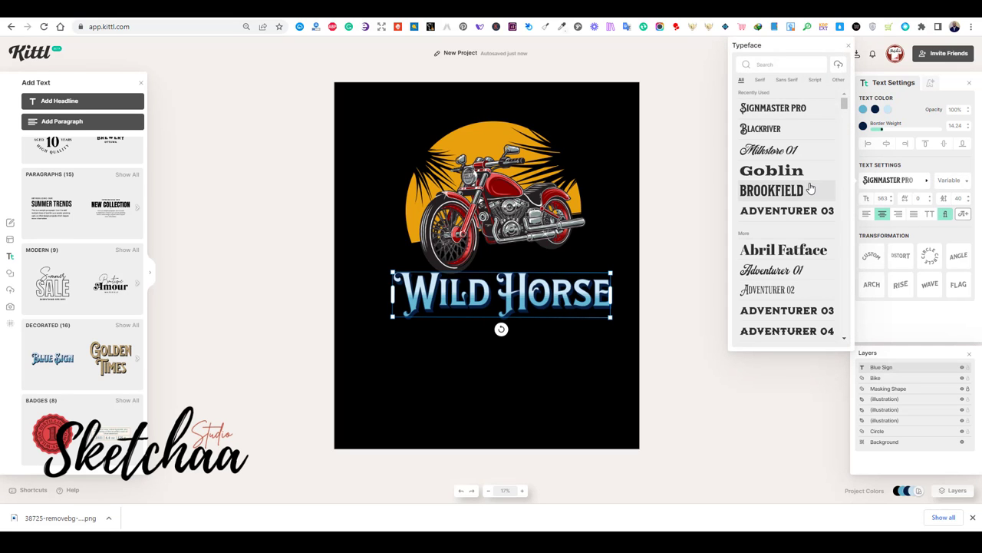
scroll(810, 186, down, 4)
scroll(810, 187, down, 20)
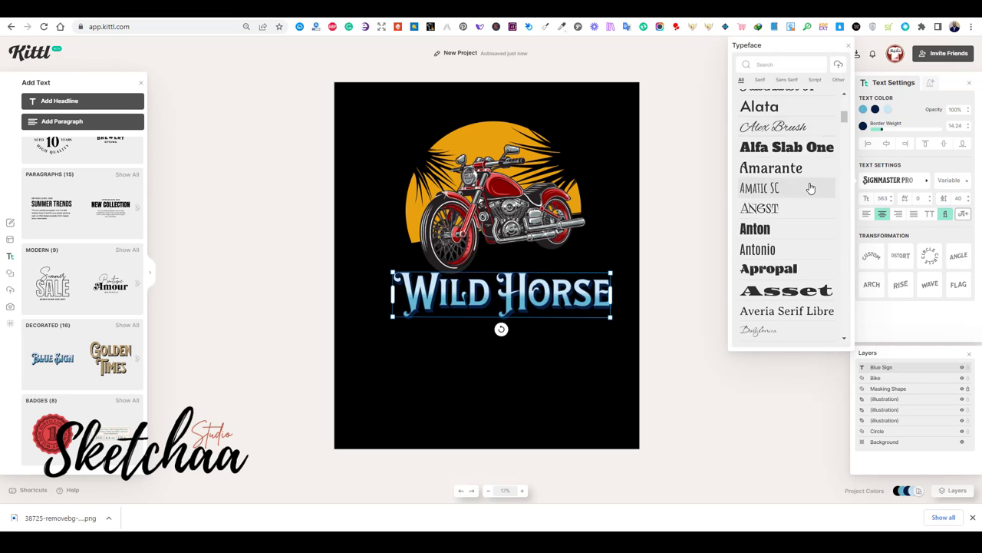
click(781, 202)
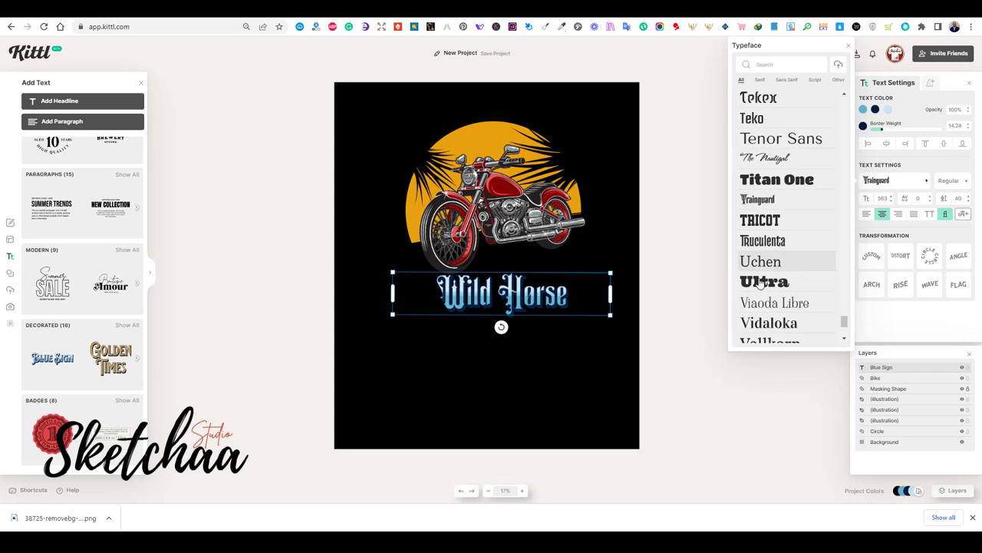
drag(609, 294, 587, 260)
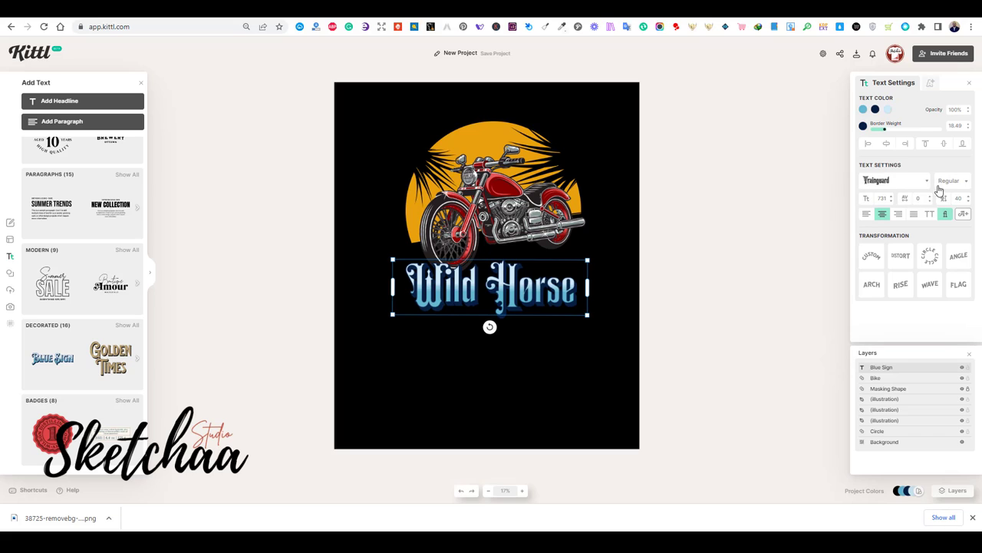
Apply the Angle transformation with an 80% curve to the Wild Horse text and enlarge it beneath the motorcycle
click(927, 182)
click(928, 183)
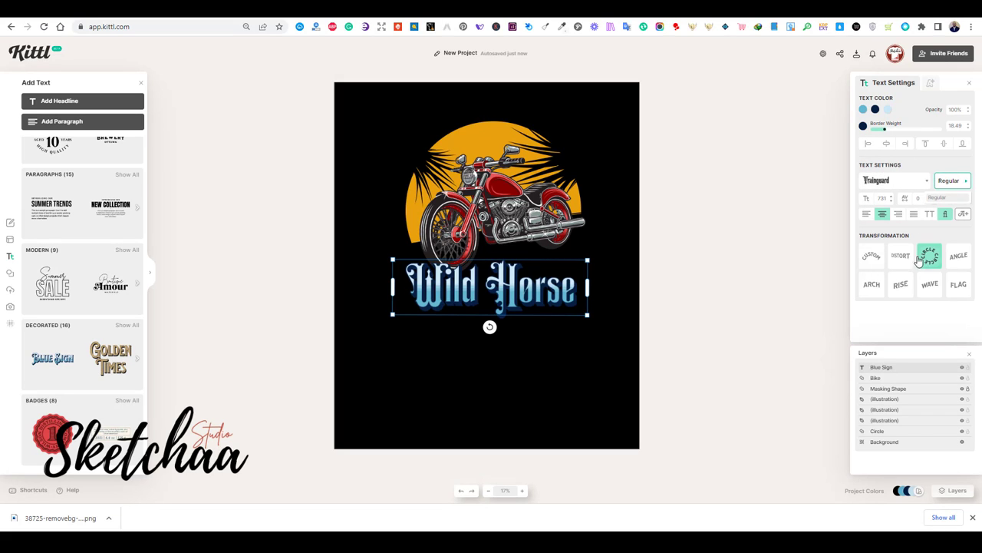
click(901, 285)
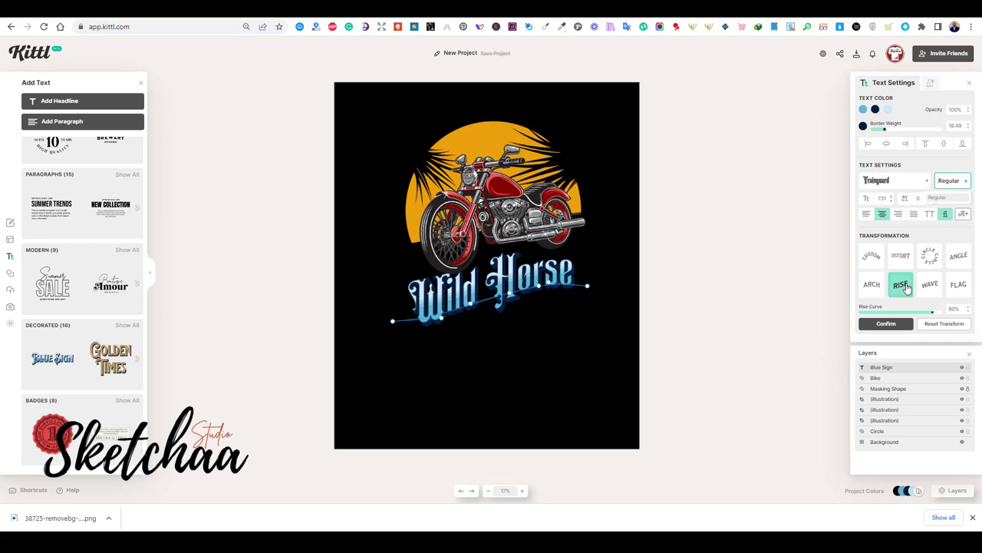
click(959, 256)
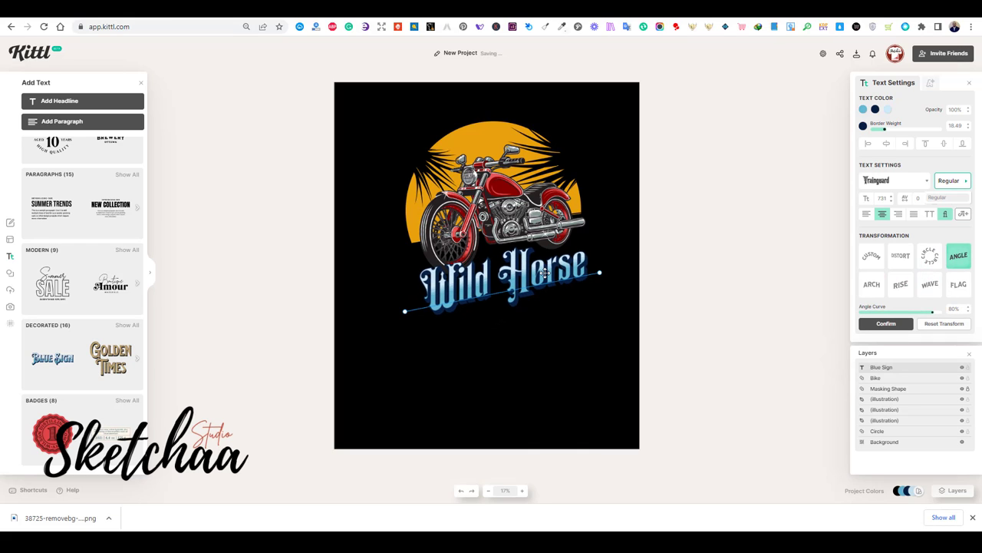
drag(548, 276, 549, 280)
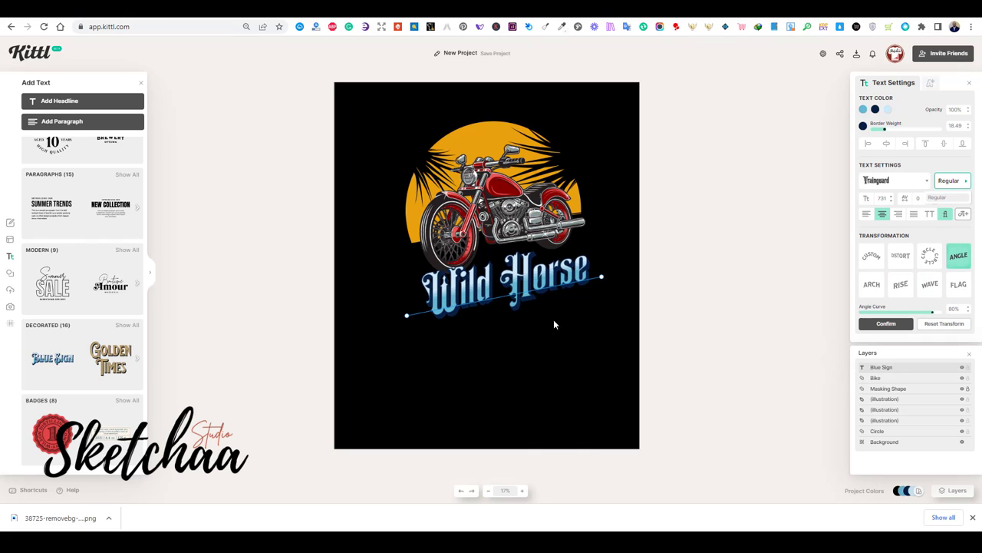
click(892, 196)
click(886, 323)
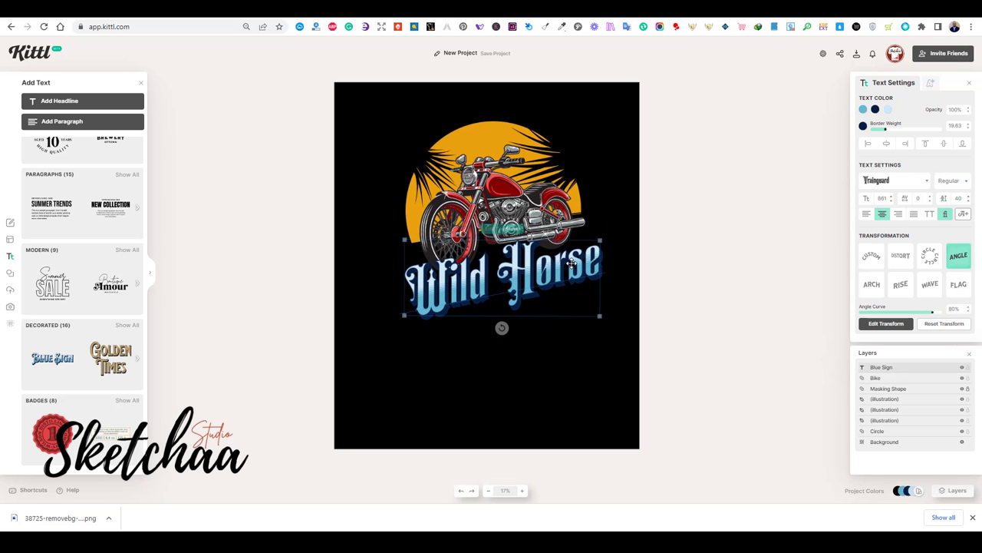
Recolor the Wild Horse text with the orange from the document palette as fill and white as decoration color
click(863, 108)
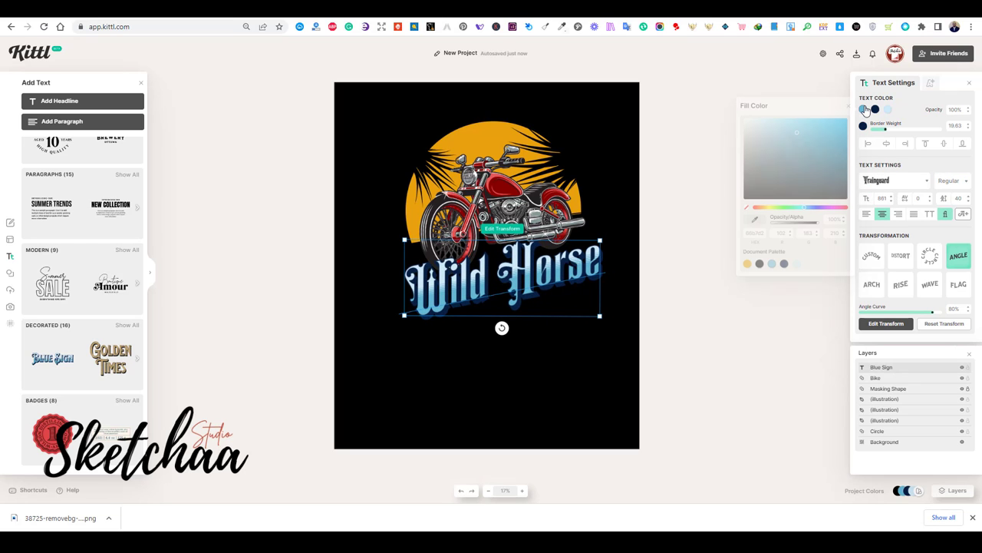
click(748, 264)
click(888, 111)
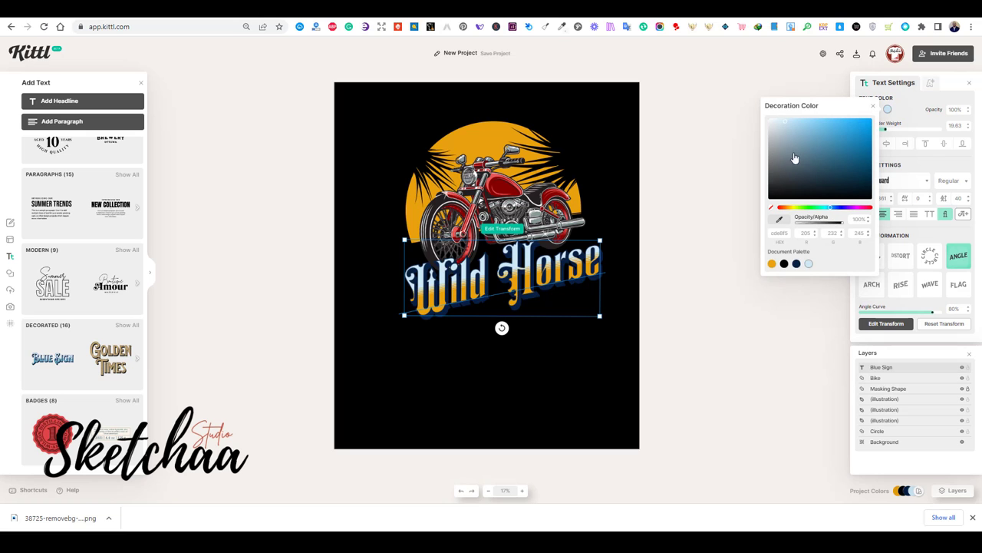
drag(796, 158, 770, 115)
click(694, 175)
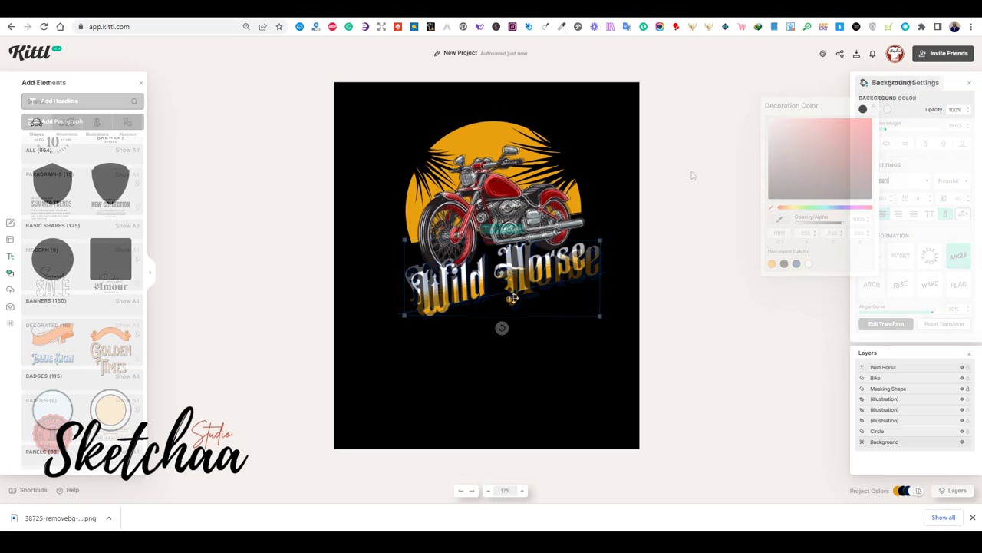
Give the Wild Horse text a white Line Shadow effect and shift the text slightly up and to the left
click(516, 264)
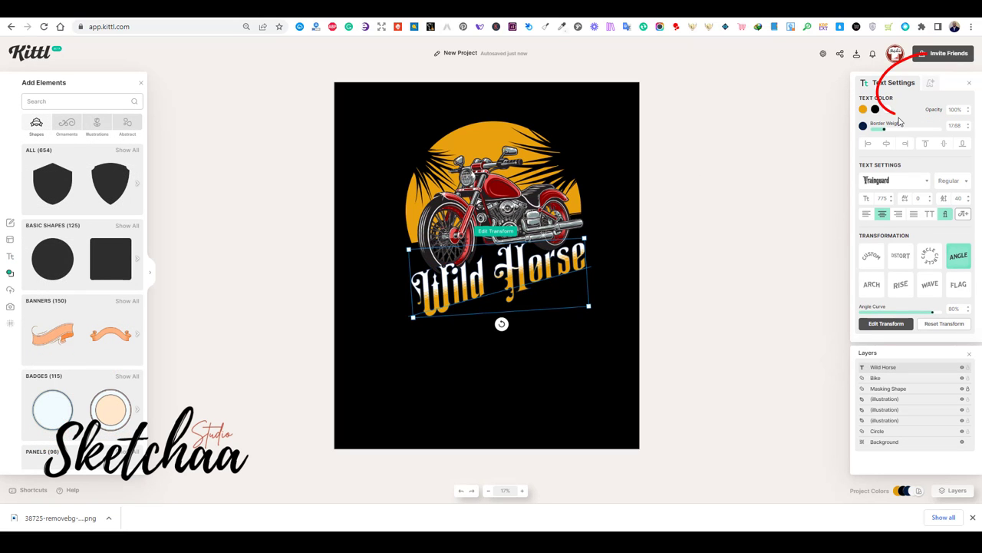
click(932, 82)
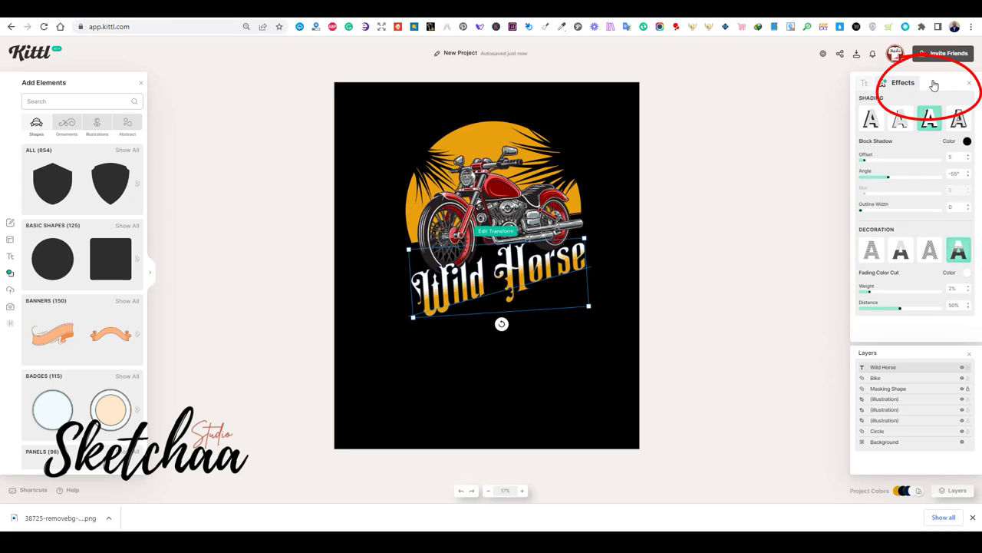
click(904, 126)
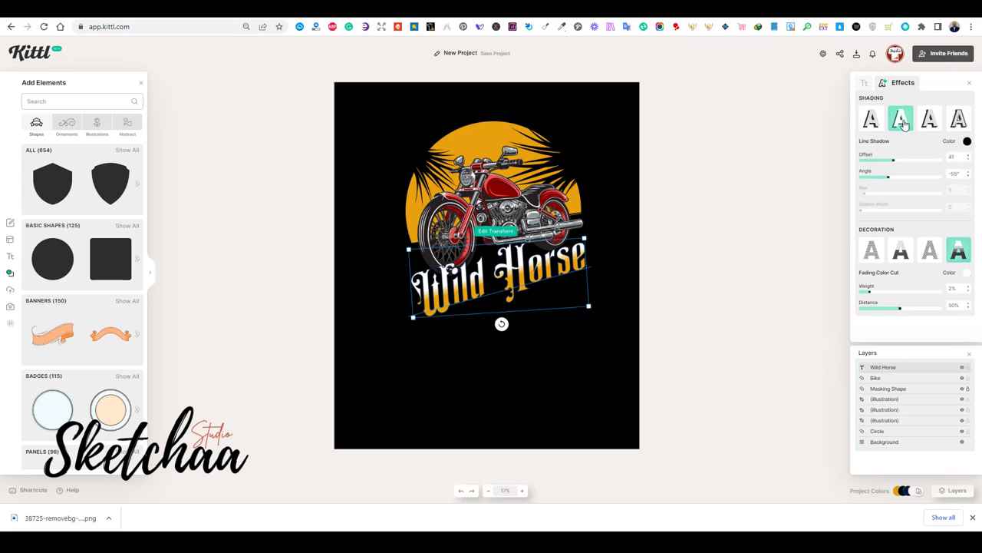
click(968, 142)
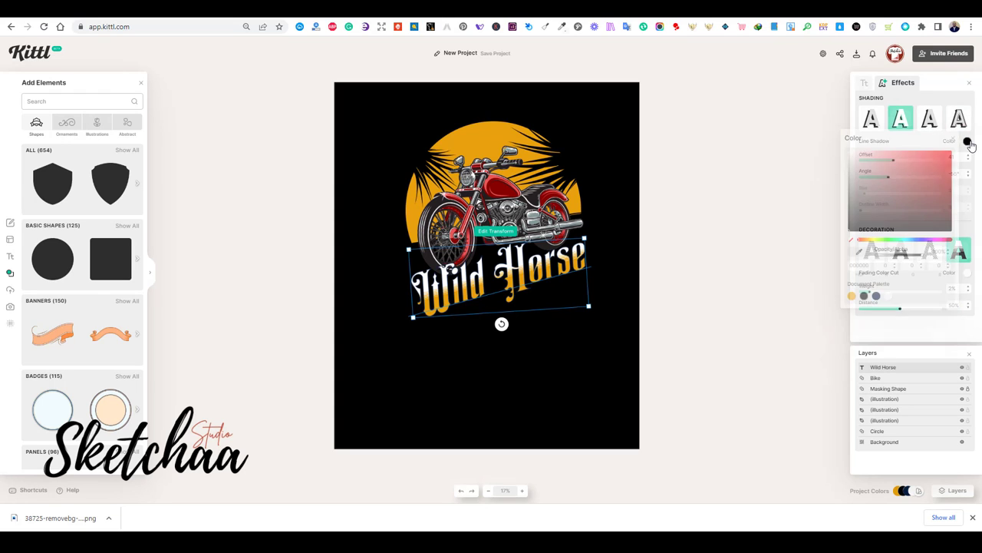
click(888, 298)
click(630, 266)
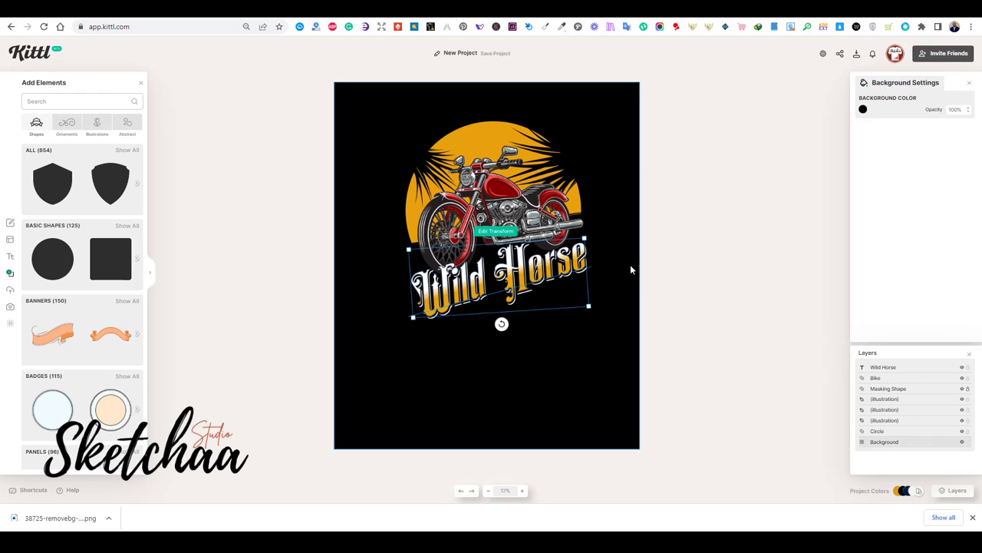
click(516, 285)
click(551, 327)
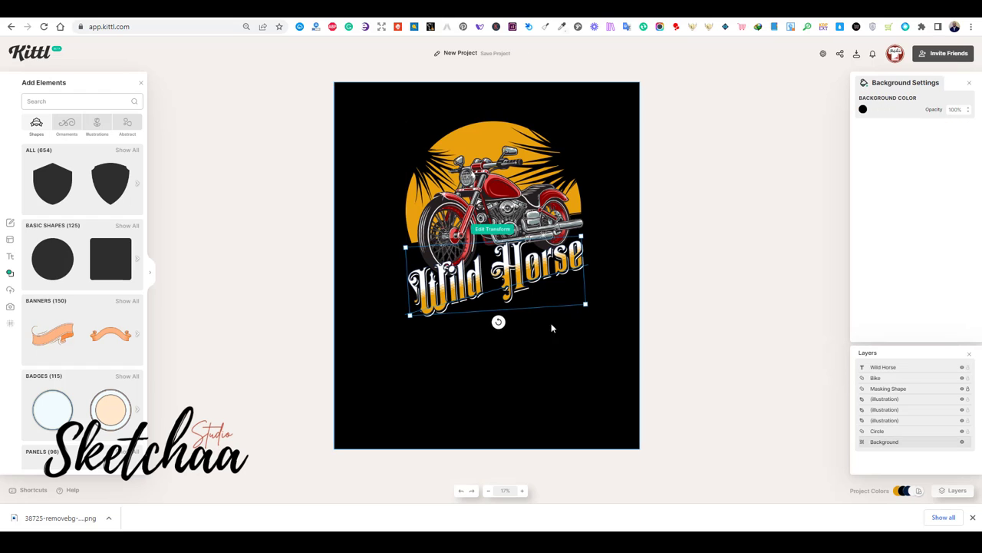
Duplicate the black palm-leaf illustration and place the copy over the orange circle's lower-left edge
click(438, 168)
alt+drag(436, 169, 370, 252)
click(373, 216)
click(408, 217)
click(612, 195)
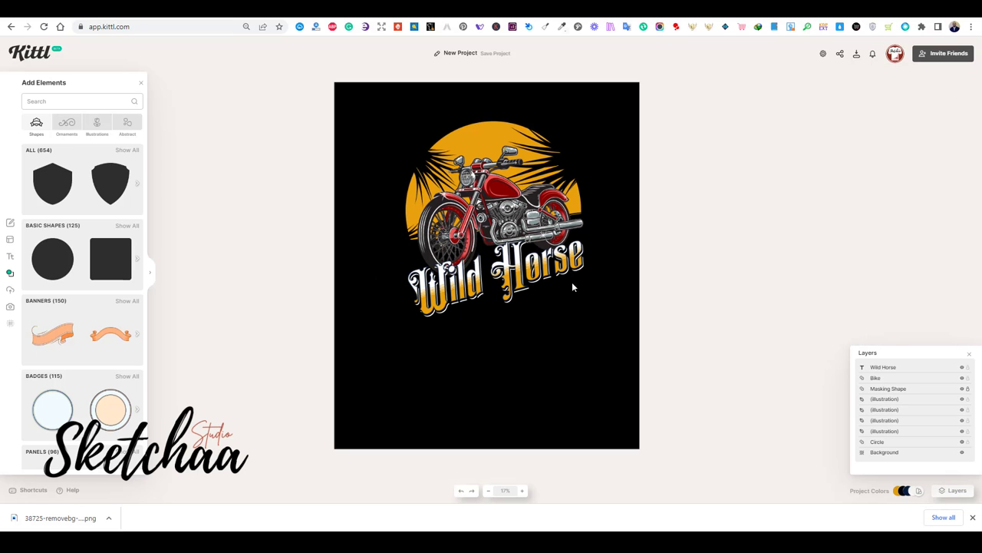
Nudge the Wild Horse text slightly down beneath the motorcycle
click(495, 286)
drag(443, 310, 442, 312)
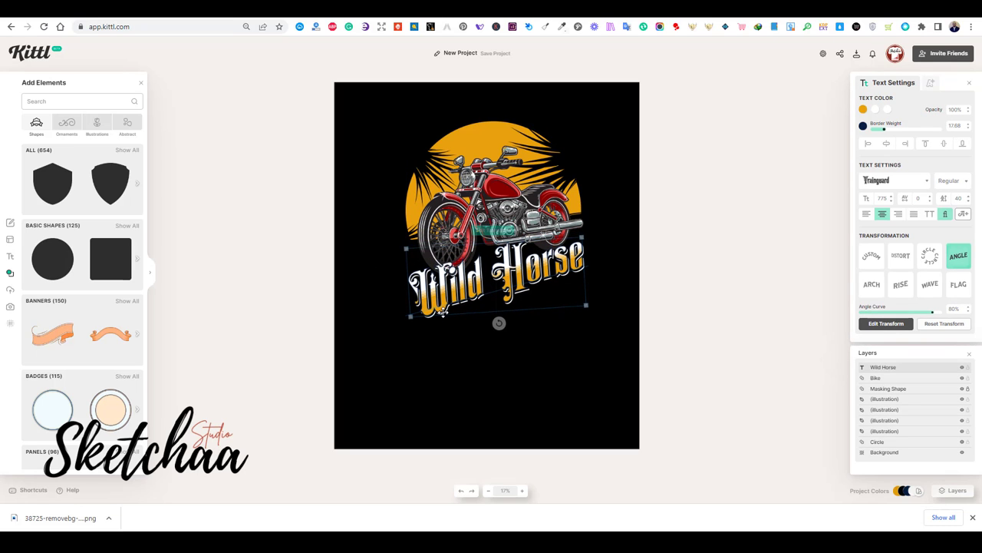
click(611, 189)
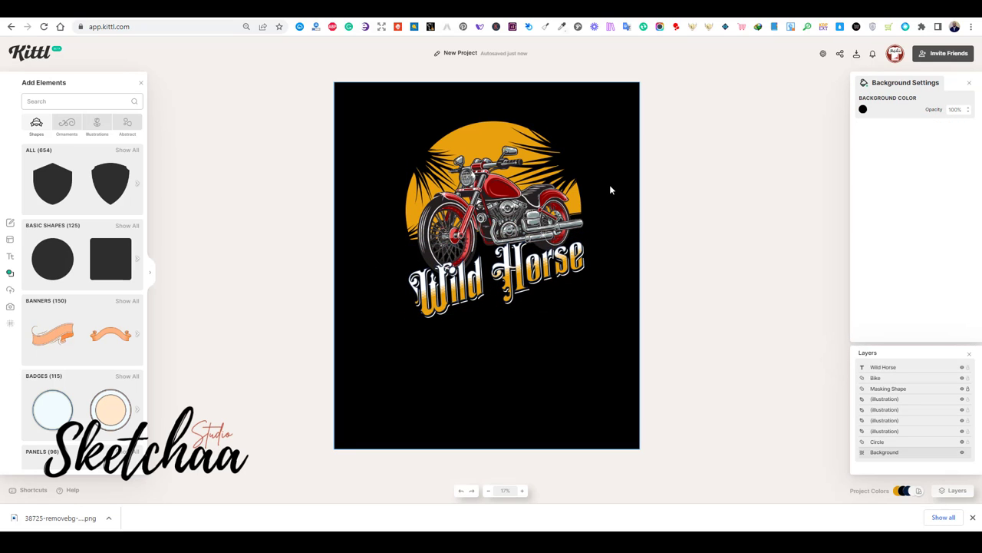
Search the elements library for "swosh" and browse the Spot Elements ornaments for a suitable underline shape
click(94, 98)
text(swosh)
key(Return)
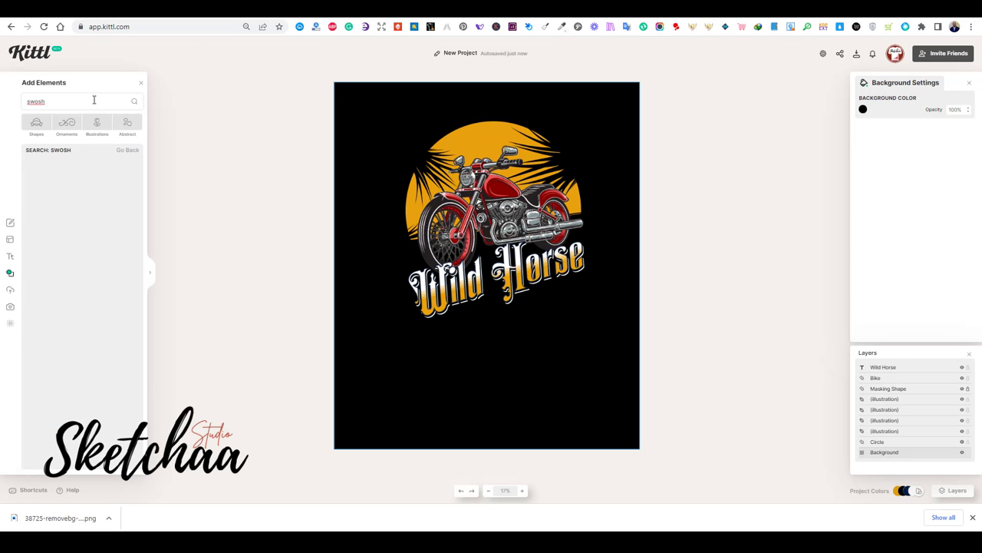
click(67, 124)
scroll(73, 333, down, 10)
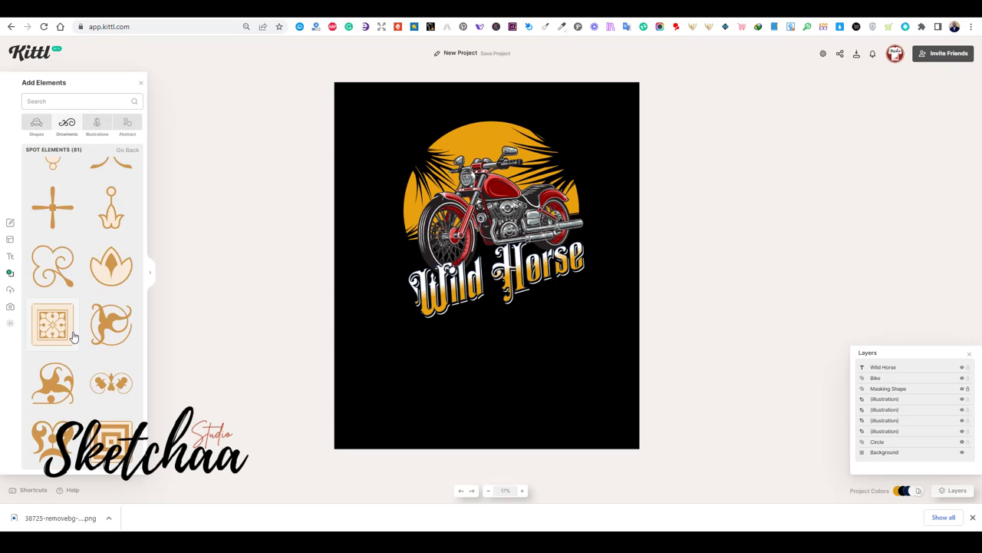
Add a basic circle, stretch it into a wide ellipse under the Wild Horse text and fill it gray
click(36, 124)
click(52, 259)
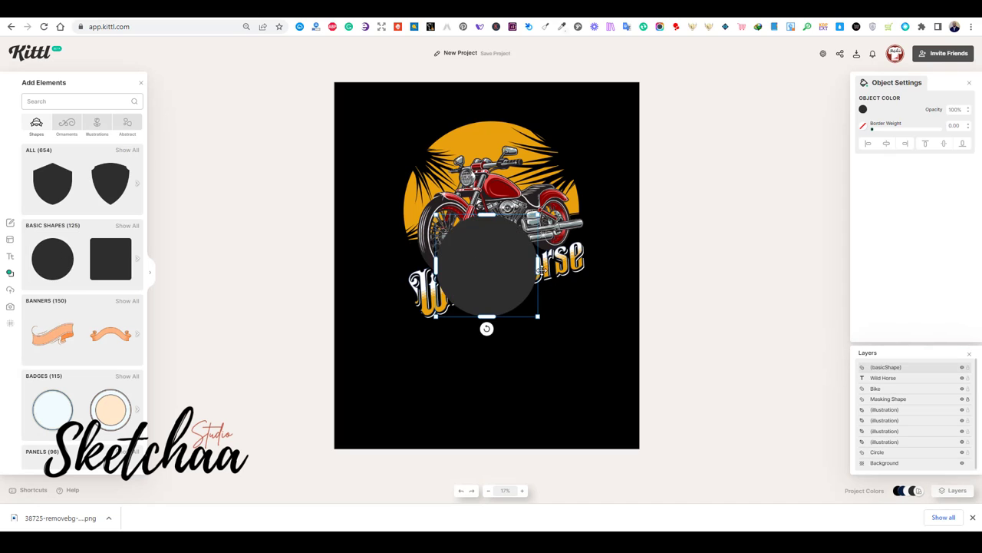
drag(540, 266, 603, 335)
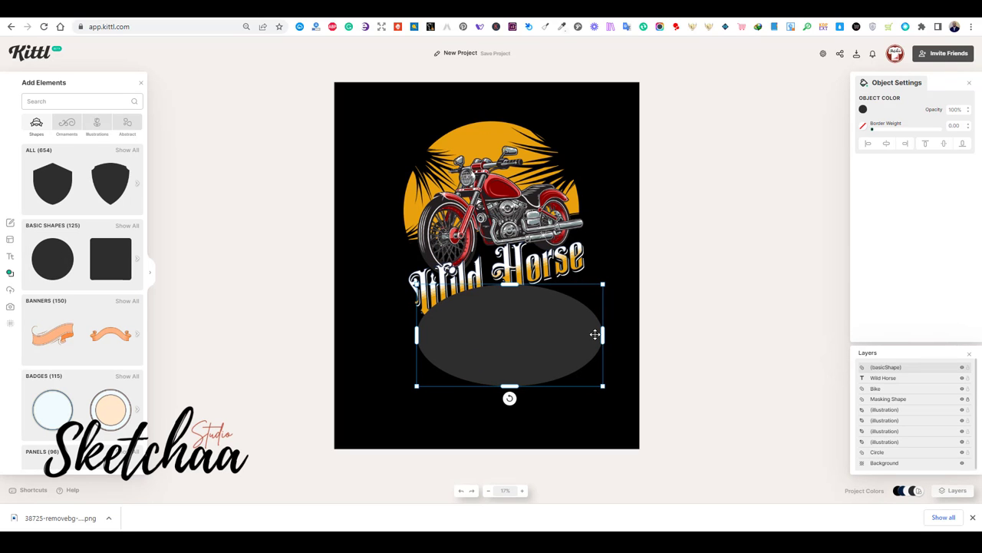
drag(537, 309, 539, 316)
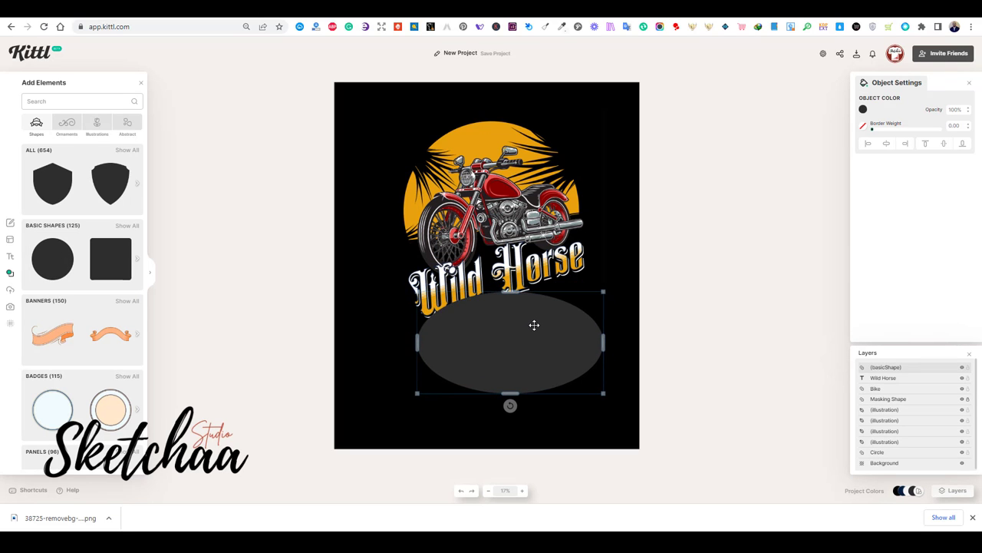
click(862, 109)
drag(752, 178, 744, 153)
click(625, 204)
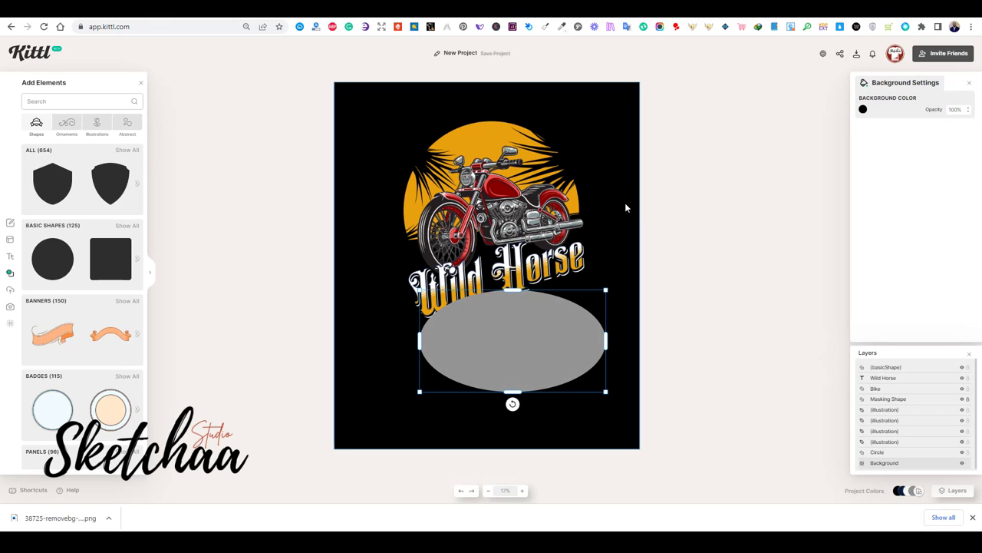
Add a second circle filled black, place it over the gray ellipse's lower-right part and widen it leftward
click(58, 265)
click(862, 109)
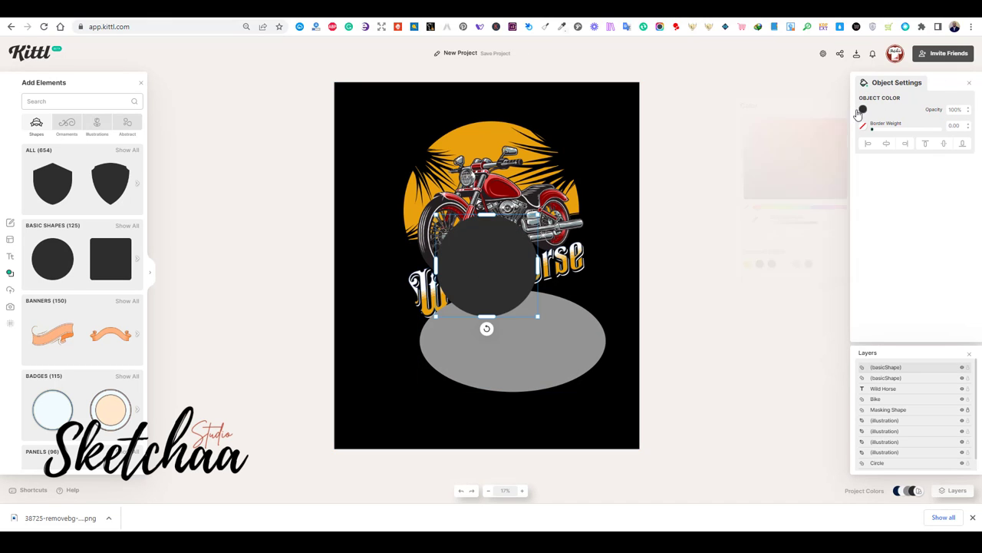
drag(512, 242, 607, 345)
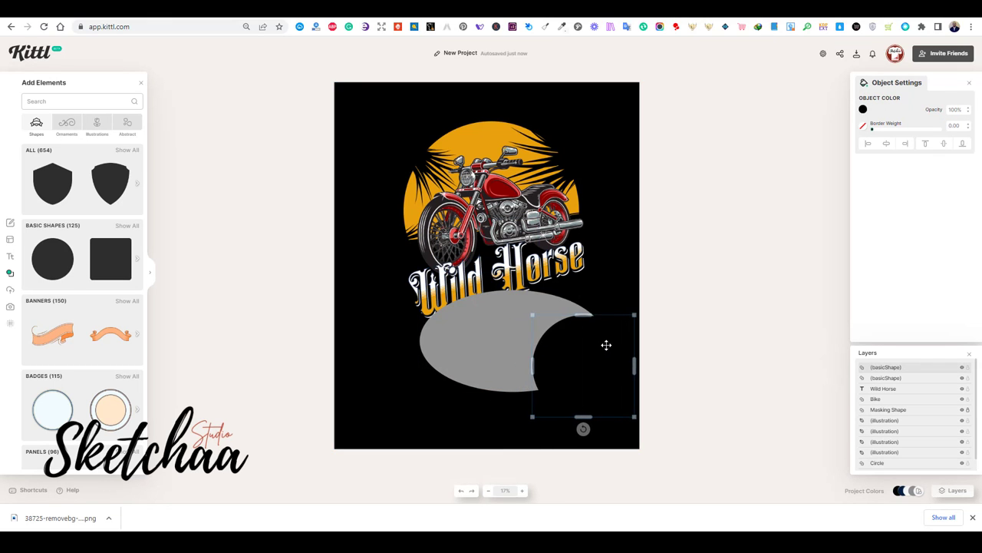
drag(535, 362, 503, 364)
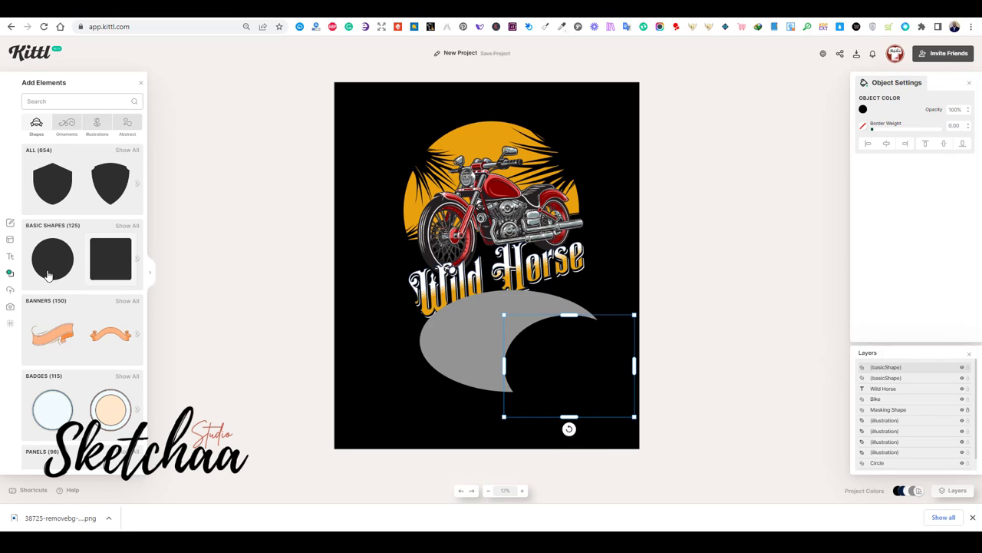
Paste a copy of the black ellipse over the gray ellipse's lower-left part and narrow it slightly
right_click(566, 342)
right_click(554, 353)
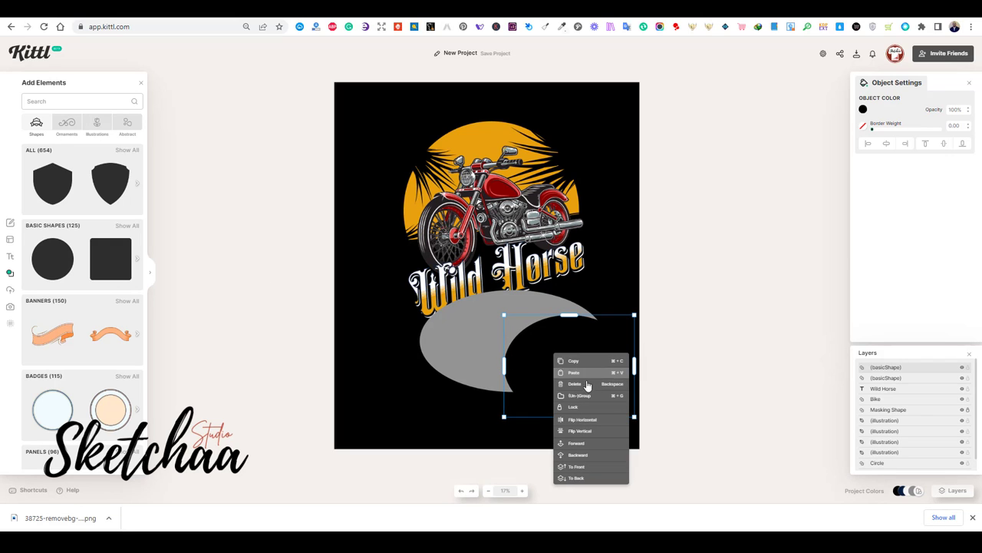
click(585, 373)
drag(586, 373, 471, 364)
drag(407, 359, 442, 354)
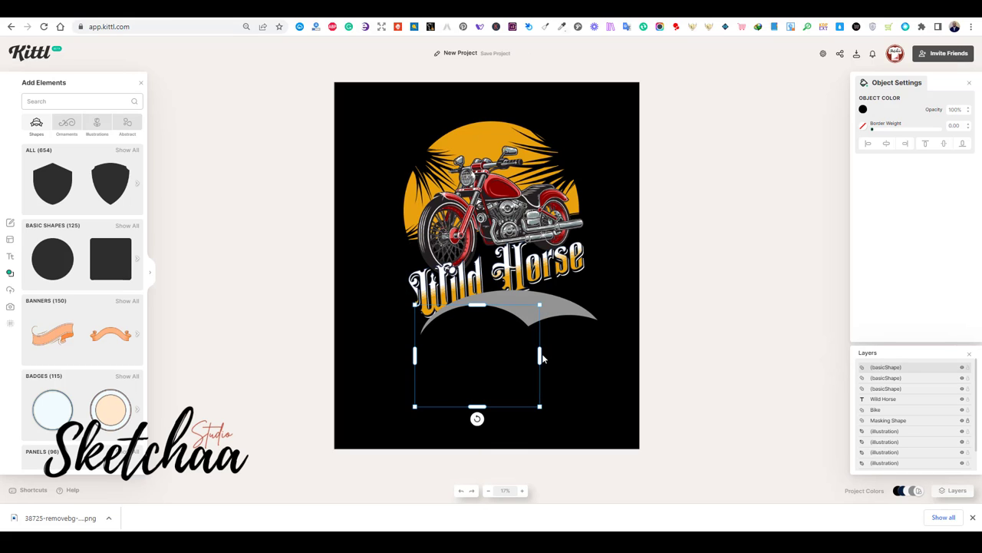
drag(540, 355, 528, 351)
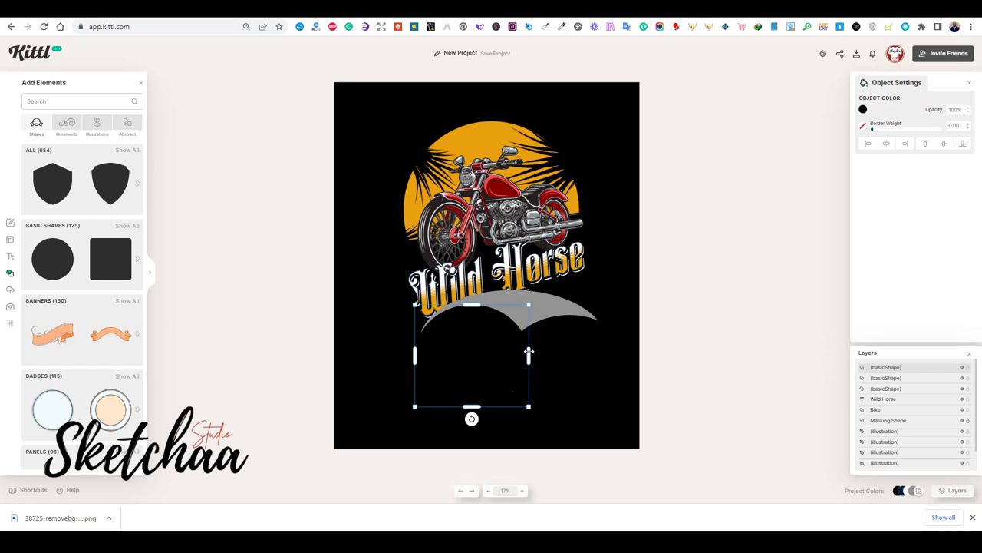
Widen the left black ellipse on both sides so the gray shape thins into a curved swoosh
click(541, 296)
click(416, 343)
click(552, 293)
mouse_move(422, 338)
mouse_down()
mouse_move(412, 338)
mouse_move(411, 356)
mouse_up()
click(462, 356)
click(537, 331)
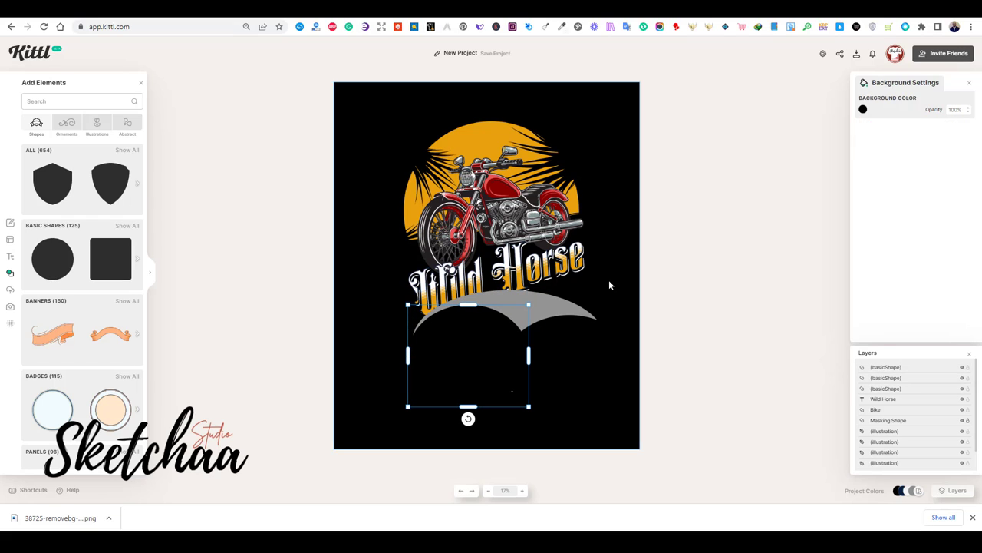
click(521, 304)
click(517, 357)
drag(529, 356, 559, 353)
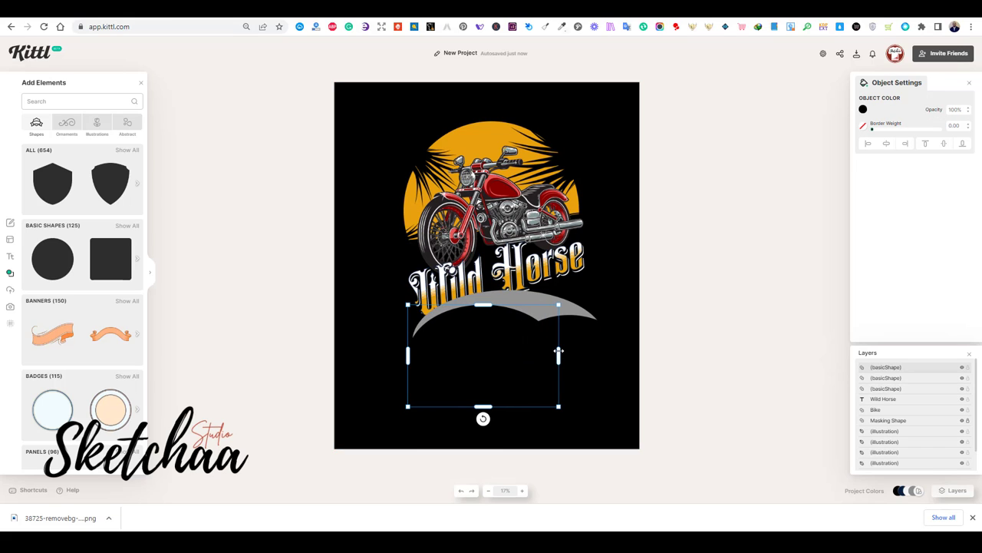
Paste another copy of the left black ellipse and shift it left to taper the swoosh's left end
right_click(442, 331)
right_click(474, 342)
click(494, 360)
mouse_move(478, 354)
mouse_down()
mouse_move(453, 353)
mouse_move(463, 357)
mouse_up()
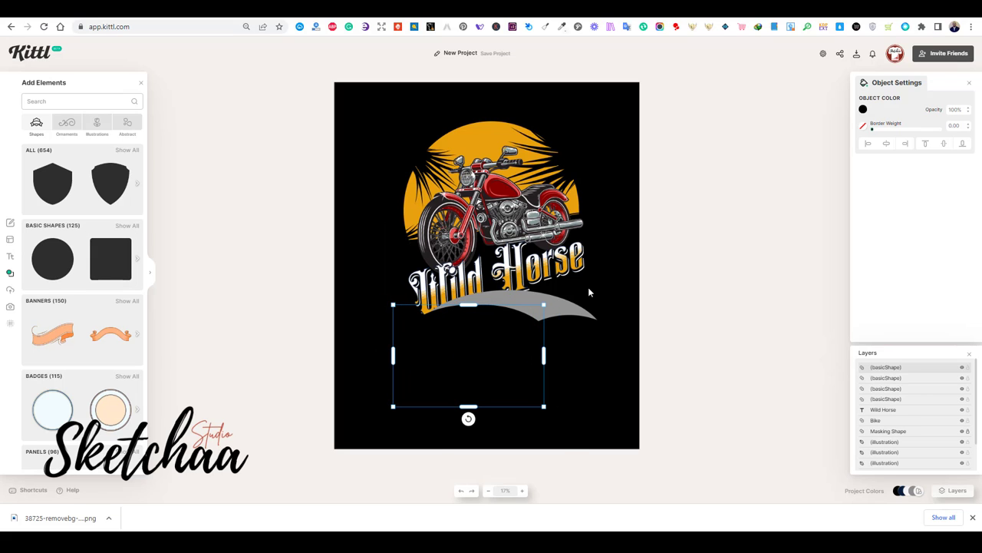
click(603, 257)
Group the gray ellipse with the three black cutout ellipses and name the group "Swosh"
click(910, 368)
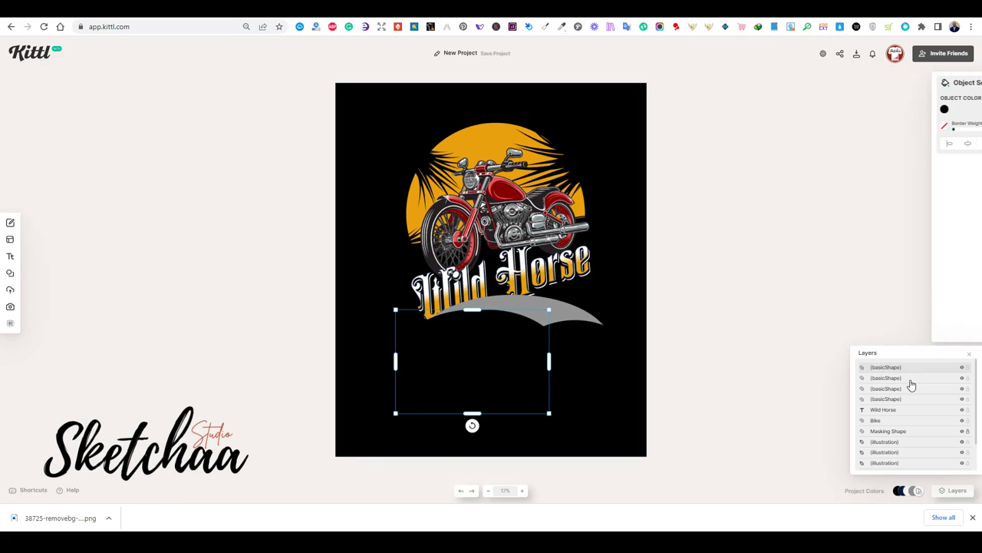
shift+click(910, 378)
shift+click(911, 388)
shift+click(911, 400)
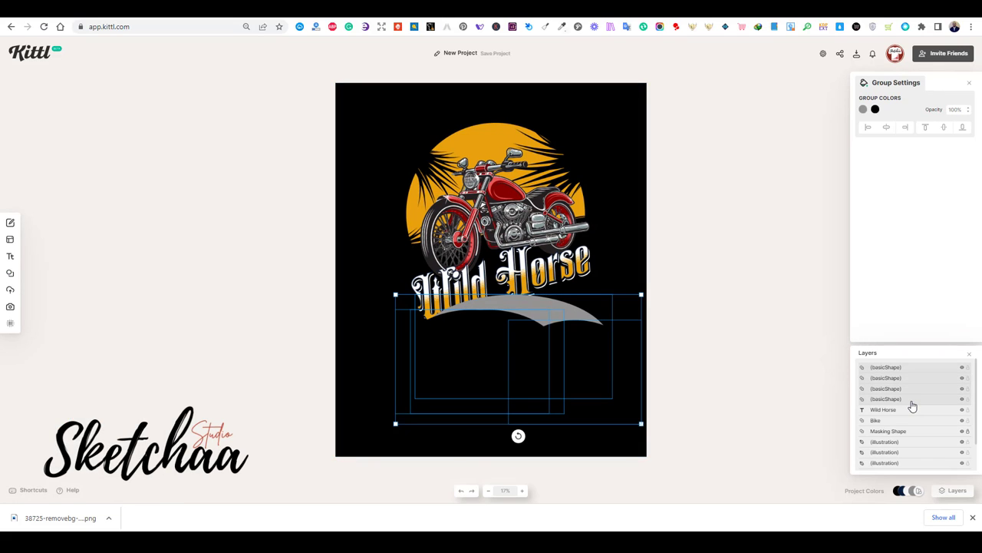
right_click(465, 346)
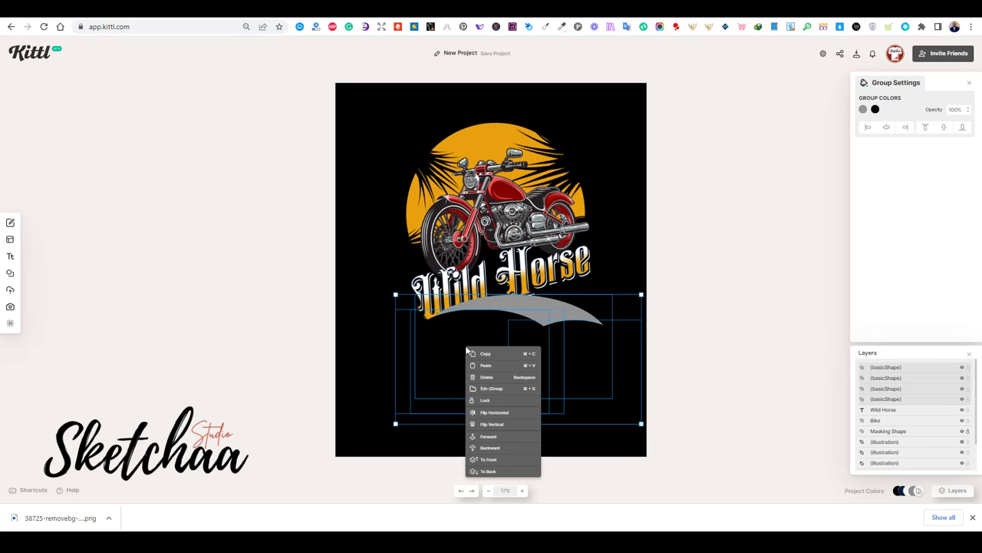
click(499, 388)
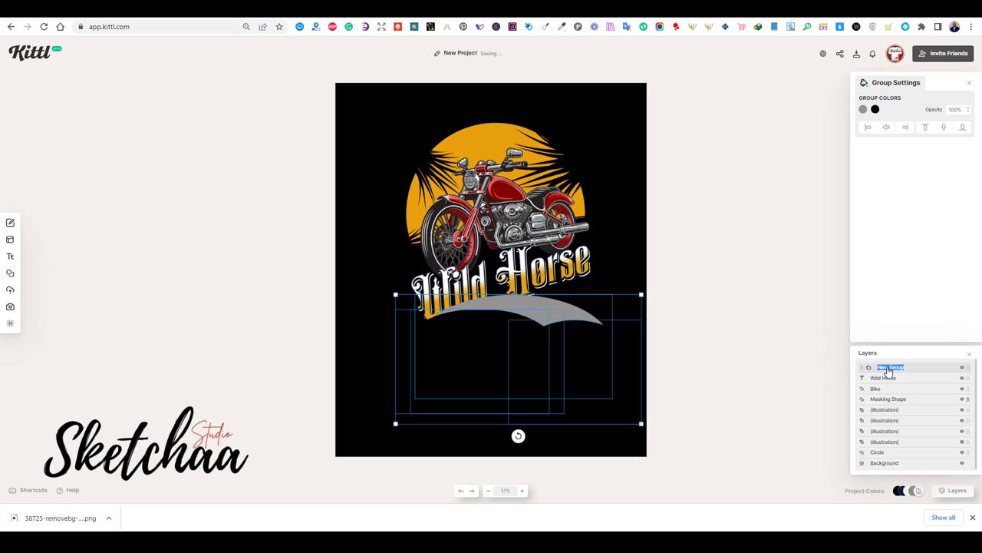
text(Swosh)
click(643, 272)
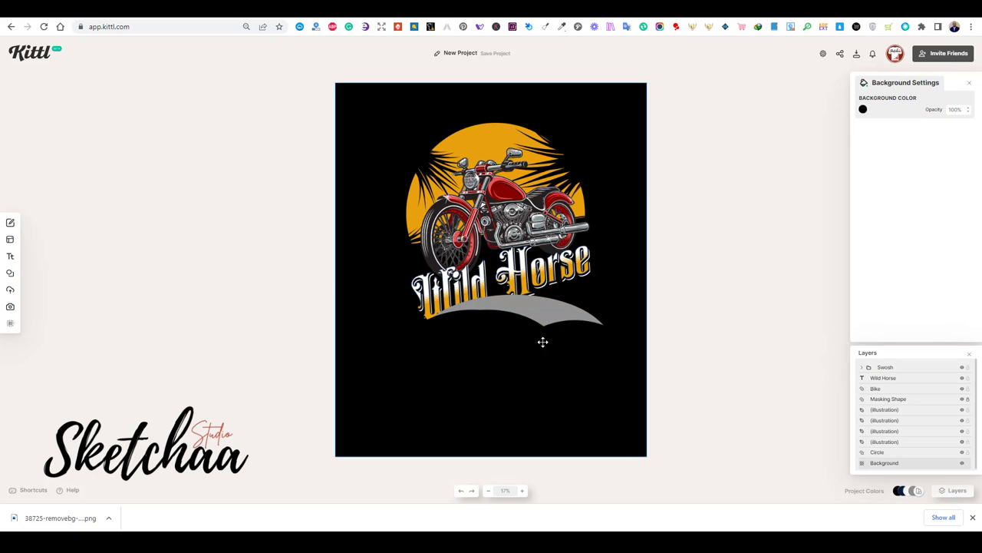
Move the Swosh group slightly down and left, and place it below the Wild Horse text in the layer order
drag(541, 311, 531, 318)
drag(921, 375, 920, 381)
click(647, 294)
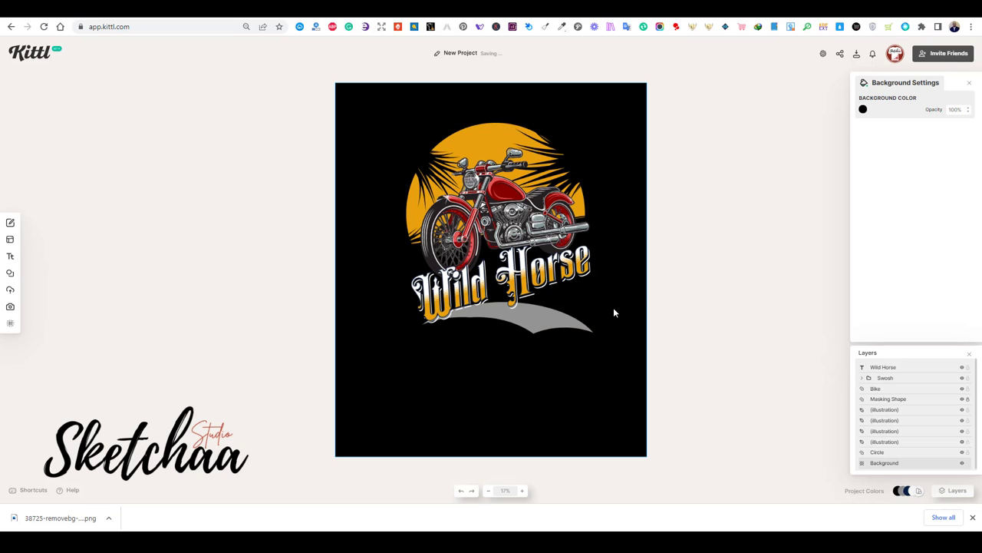
Rotate the Swosh group slightly counterclockwise beneath the lettering and select the Wild Horse text
click(571, 322)
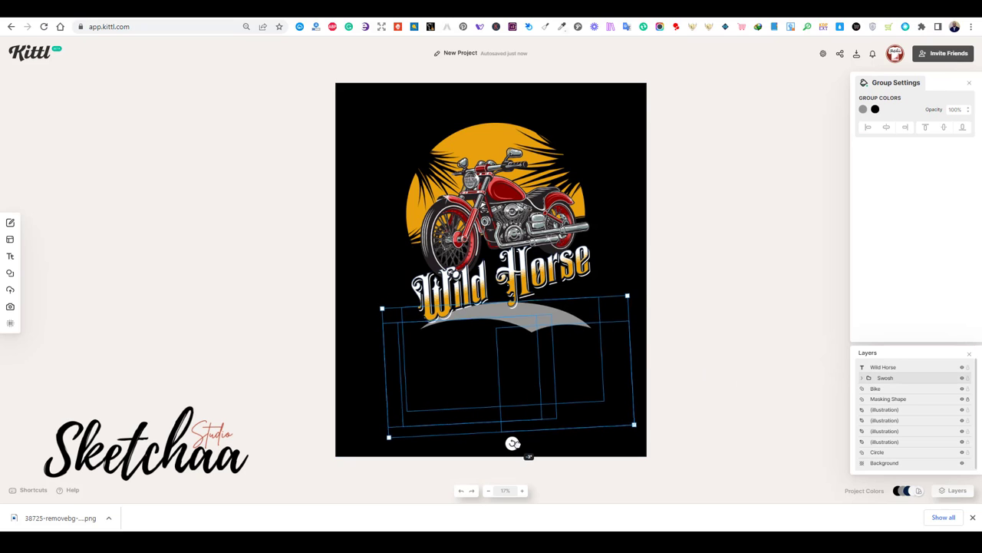
click(606, 250)
click(585, 263)
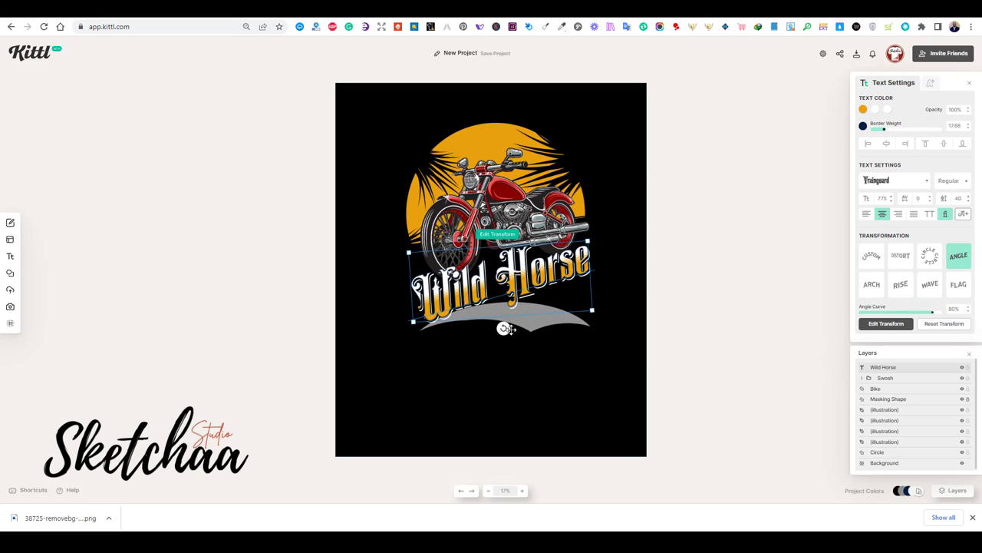
Duplicate the Wild Horse text in place by copying and pasting it
click(585, 391)
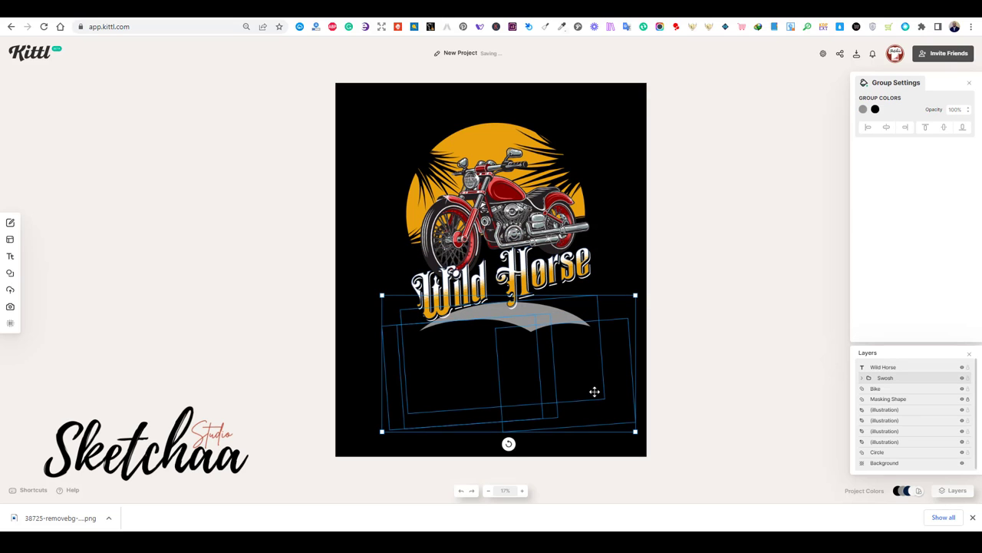
click(574, 185)
click(522, 274)
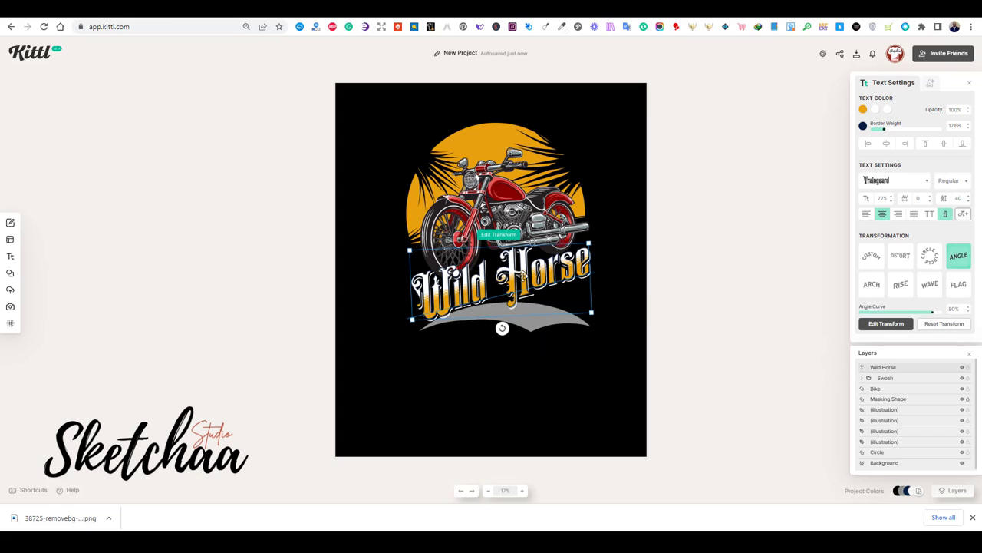
right_click(523, 275)
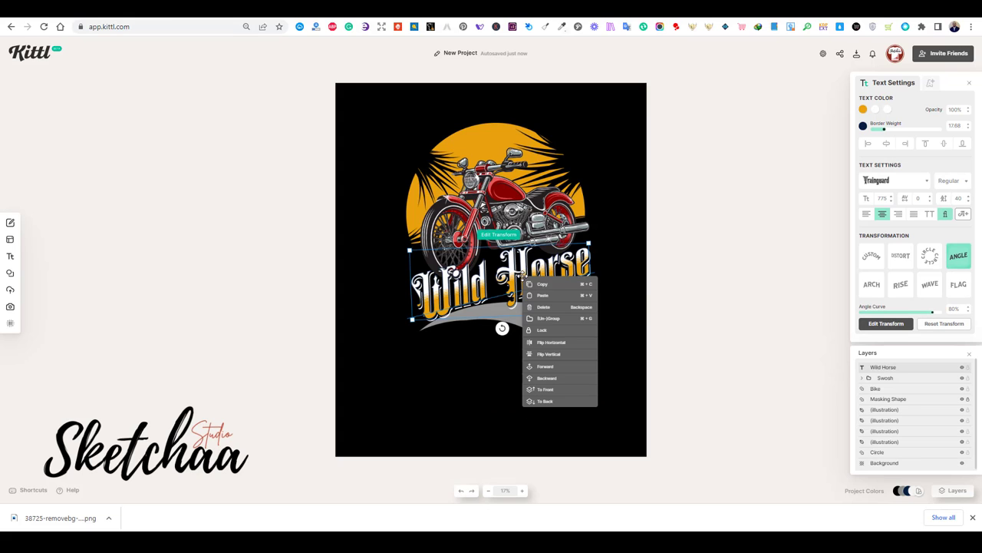
click(565, 297)
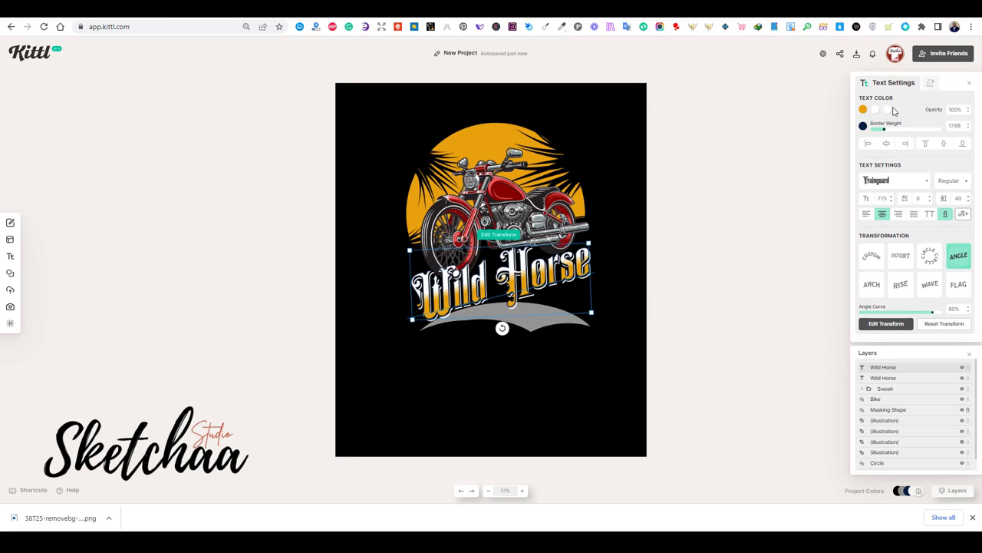
Set the lower Wild Horse copy's fill, shadow and decoration colors to black
click(917, 378)
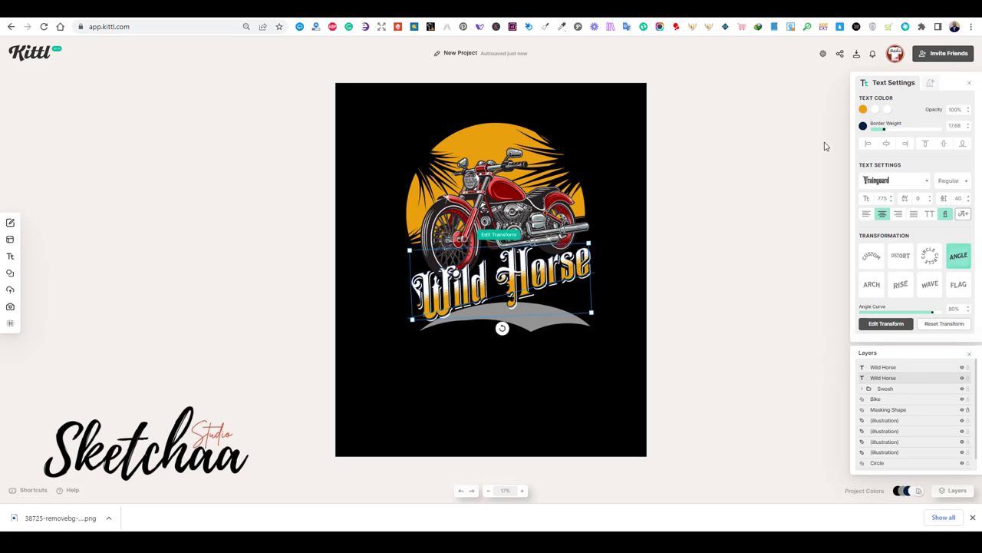
click(862, 109)
click(759, 264)
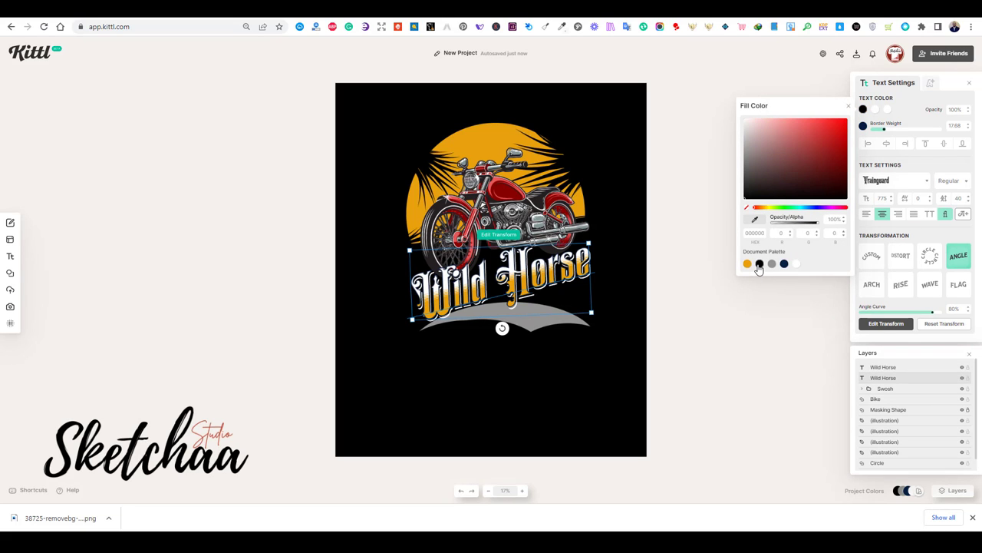
click(875, 109)
click(772, 263)
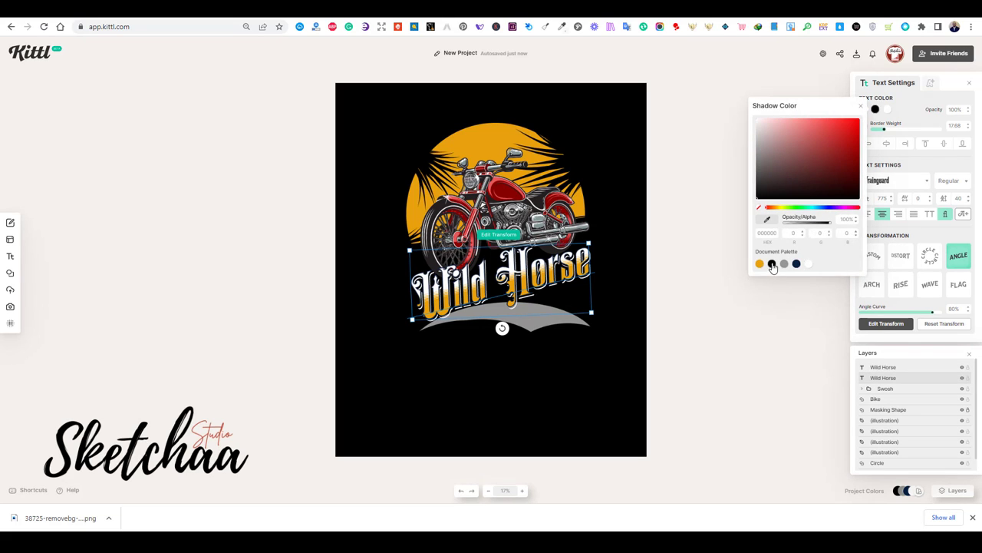
click(888, 110)
click(784, 264)
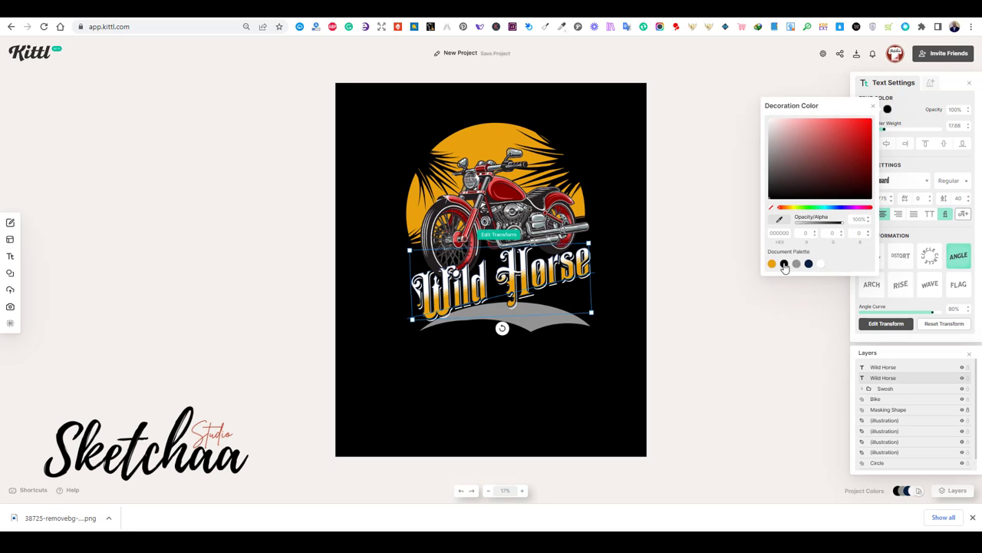
Give the lower black Wild Horse copy a Block Shadow with offset 4 and angle -61°
click(718, 265)
click(899, 378)
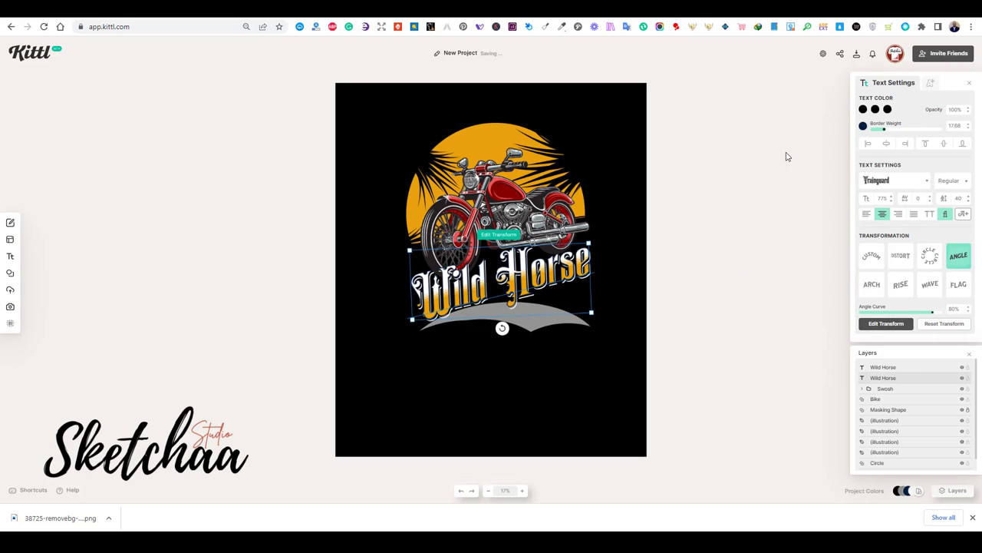
click(934, 83)
click(929, 119)
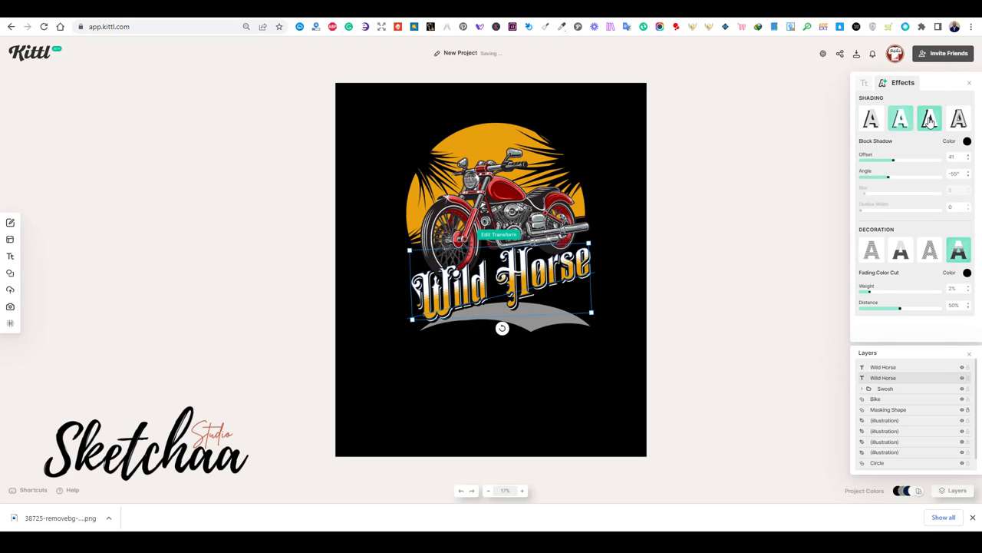
drag(865, 163, 862, 165)
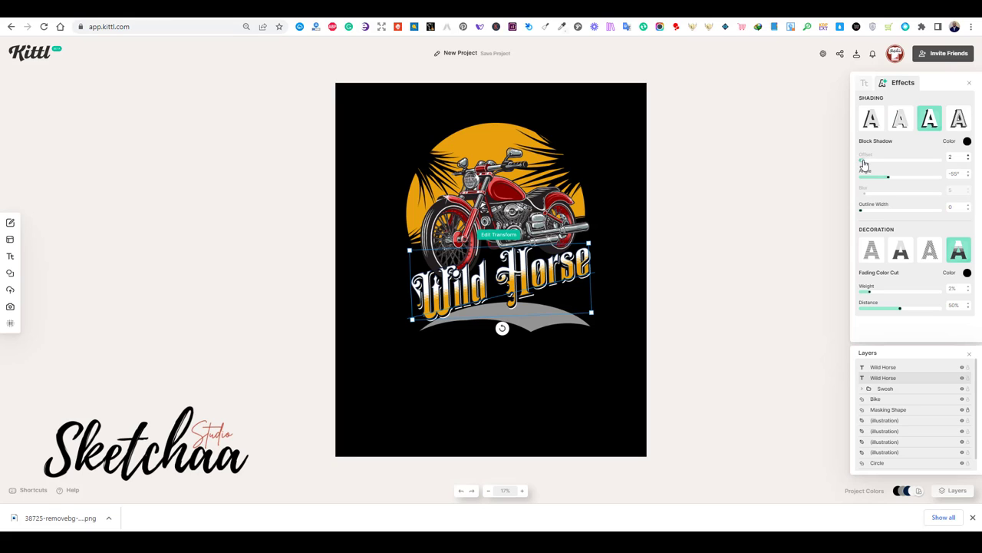
click(969, 156)
click(969, 157)
drag(888, 182, 887, 182)
click(968, 158)
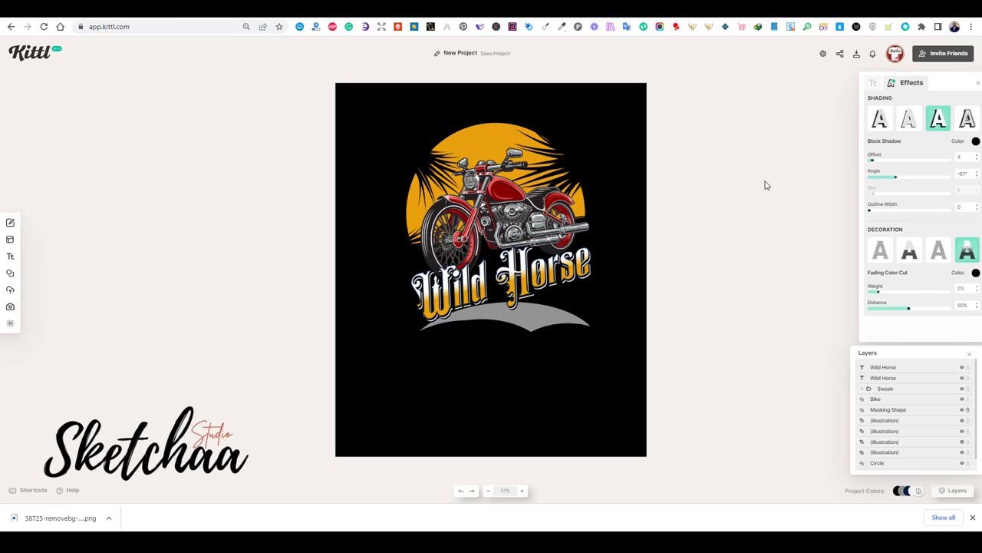
click(569, 169)
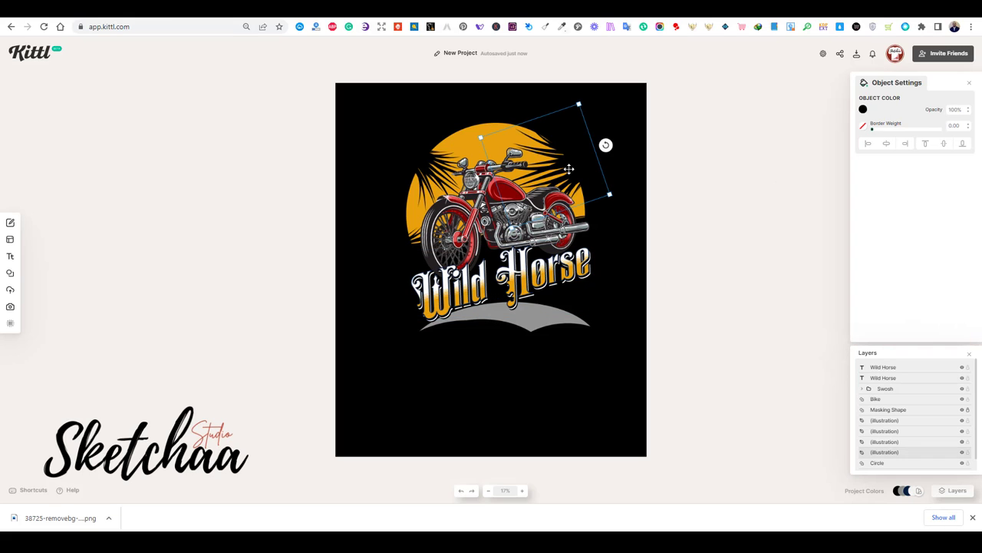
click(430, 159)
shift+click(564, 156)
shift+click(412, 243)
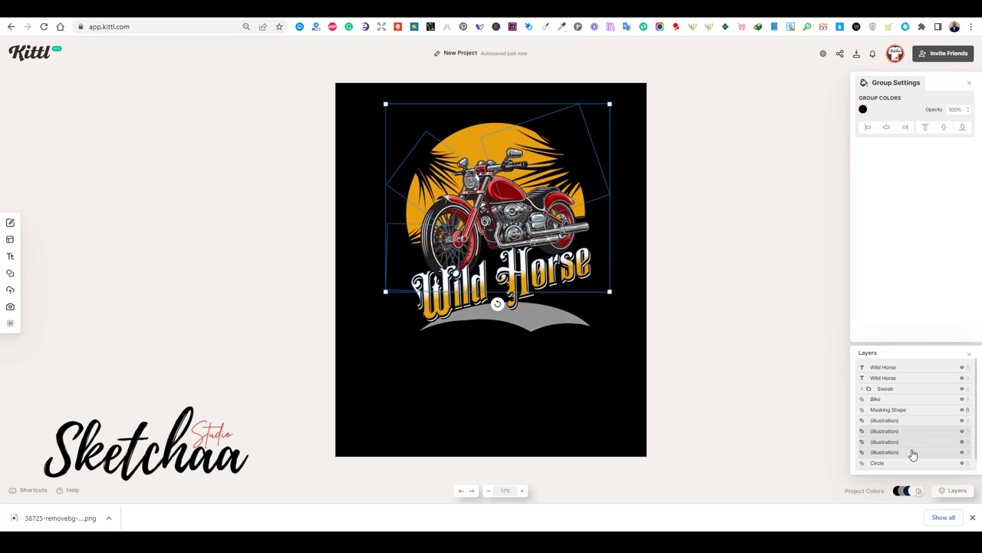
right_click(584, 163)
click(619, 207)
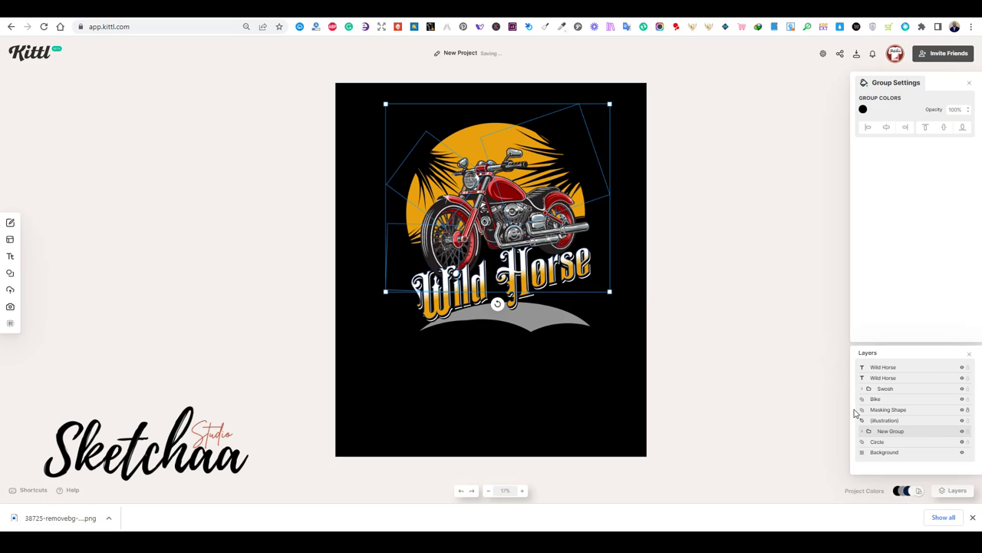
right_click(907, 432)
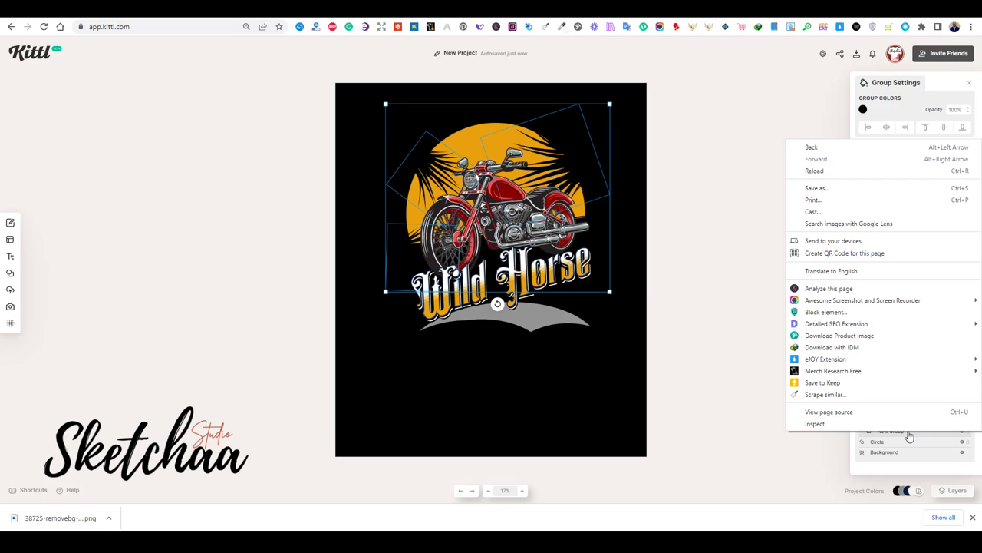
right_click(575, 144)
click(602, 186)
Group the orange circle with its four black illustrations and name the group "Circle"
click(898, 463)
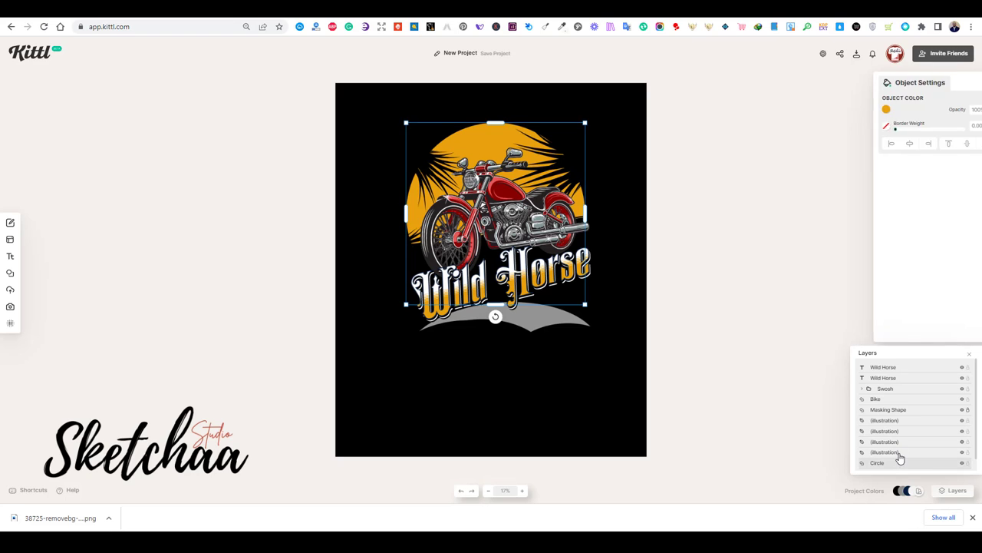
shift+click(898, 452)
shift+click(899, 441)
shift+click(901, 431)
shift+click(902, 421)
right_click(578, 160)
click(613, 202)
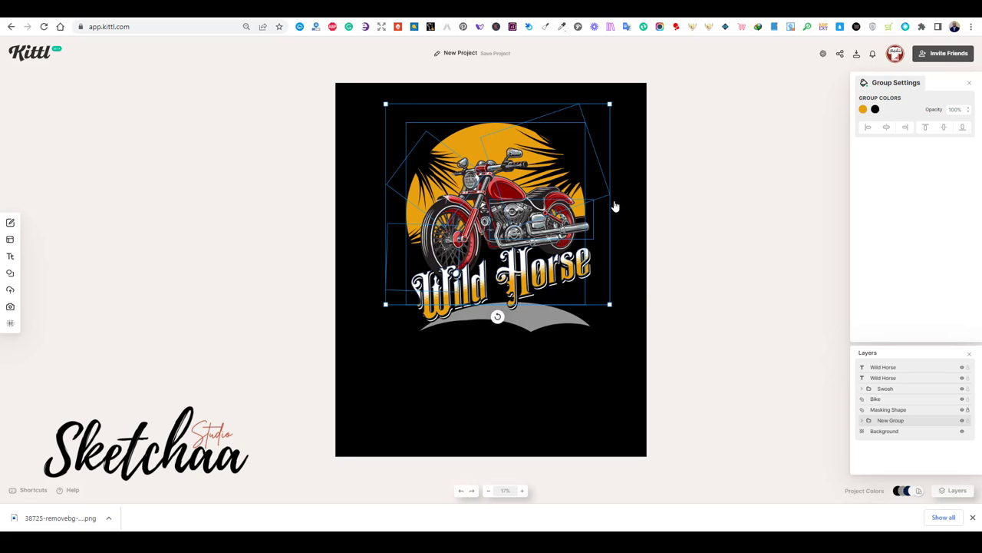
double_click(894, 420)
text(Circle)
click(759, 399)
Group the two Wild Horse text layers and name the group "Wild Horse"
click(894, 378)
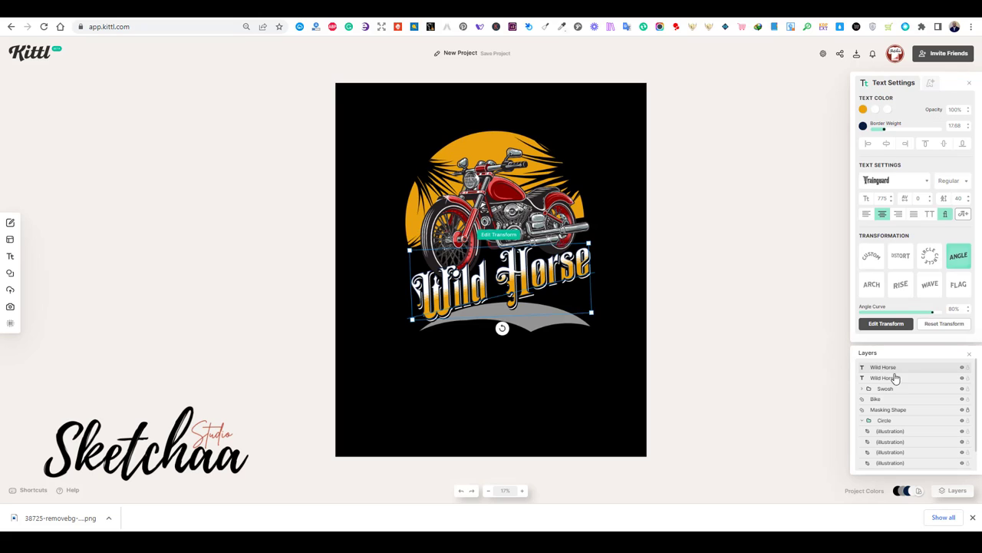
shift+click(894, 378)
right_click(551, 350)
click(548, 340)
double_click(894, 367)
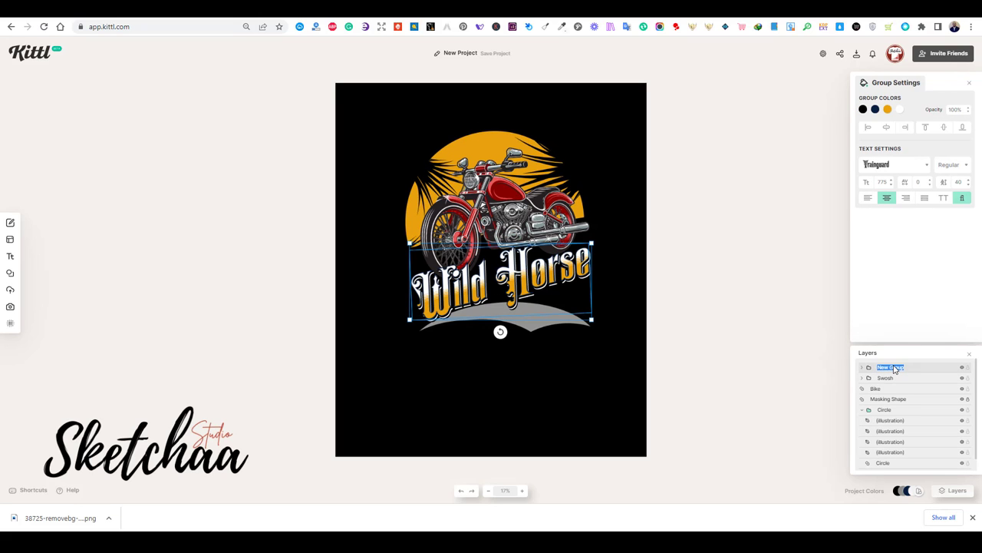
text(Wild Horse)
Nudge the Wild Horse group up and left, and raise and slightly rotate the gray swoosh counterclockwise beneath it
drag(537, 281, 535, 277)
drag(551, 322, 551, 317)
click(631, 244)
drag(630, 244, 514, 434)
click(601, 325)
click(601, 324)
click(623, 184)
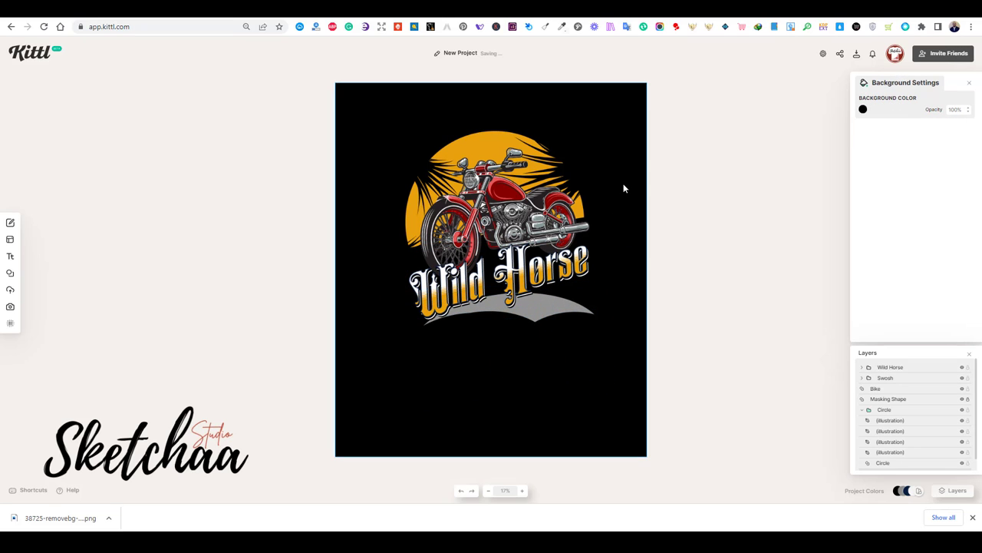
Enlarge the motorcycle slightly and reposition it over the orange circle above the lettering
click(572, 181)
drag(414, 292, 405, 298)
drag(531, 225, 531, 220)
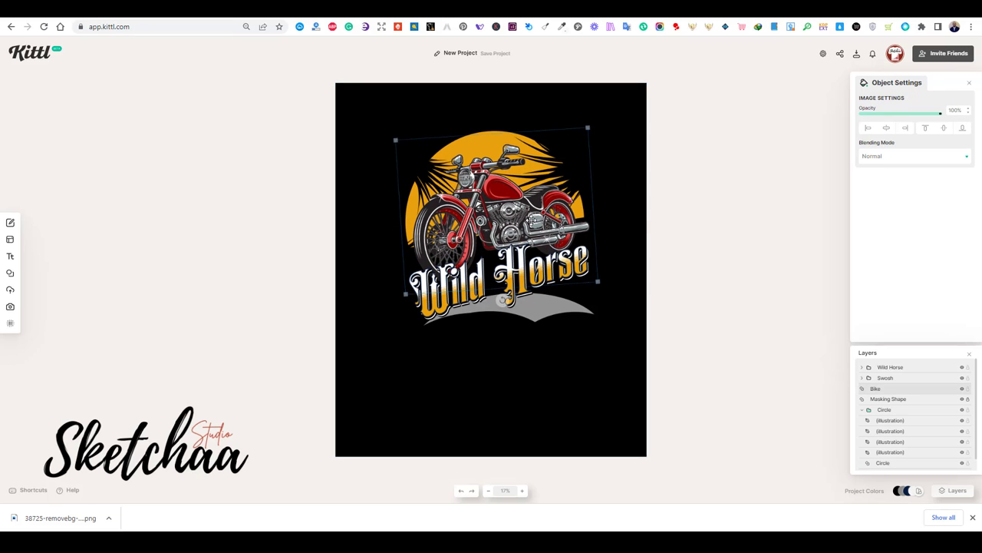
click(636, 222)
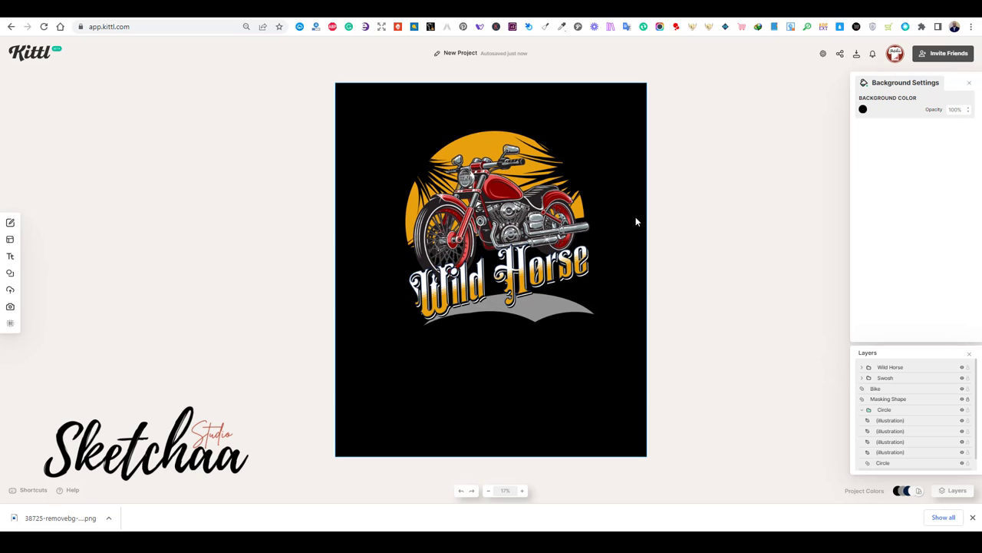
click(585, 219)
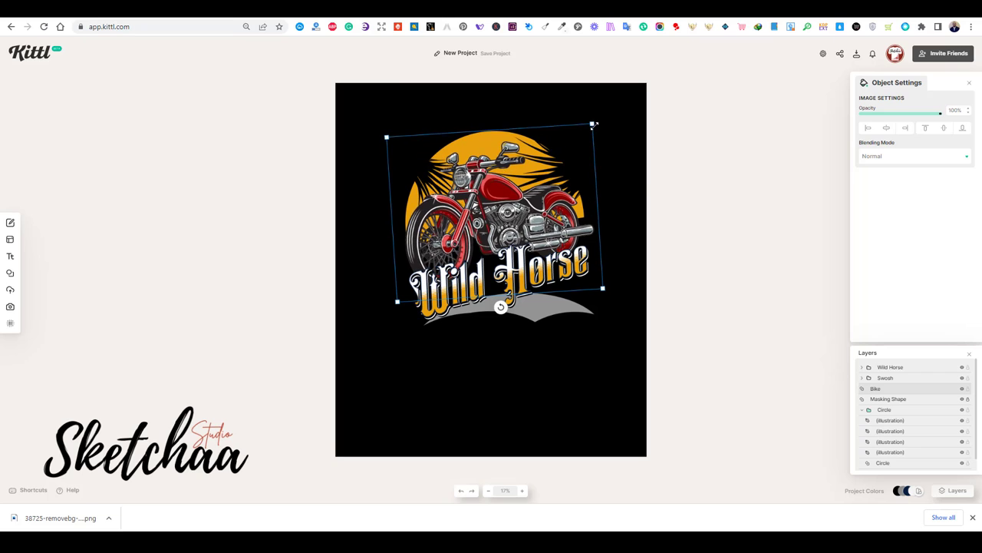
click(649, 182)
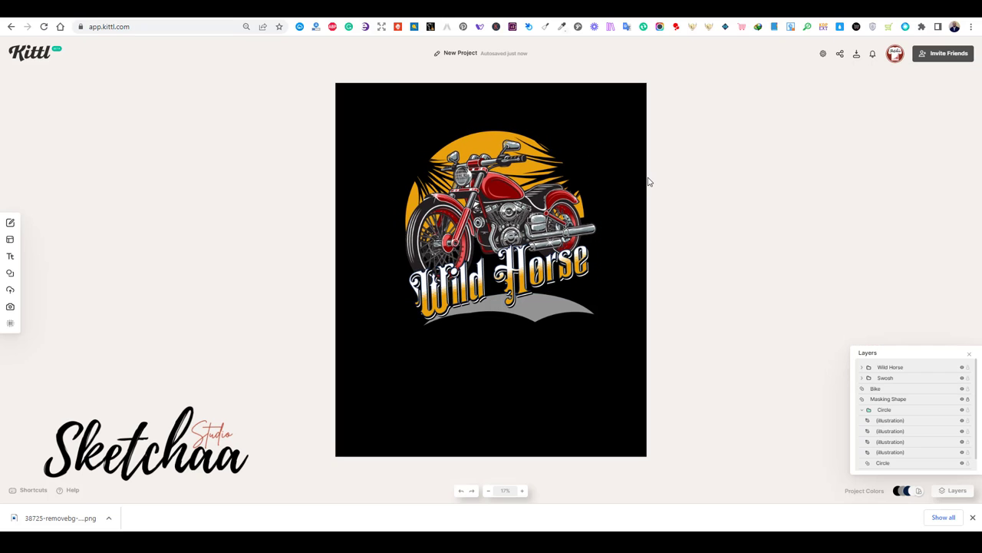
Add the vintage Handcrafted Bourbon text template below the lettering and color it white
click(15, 255)
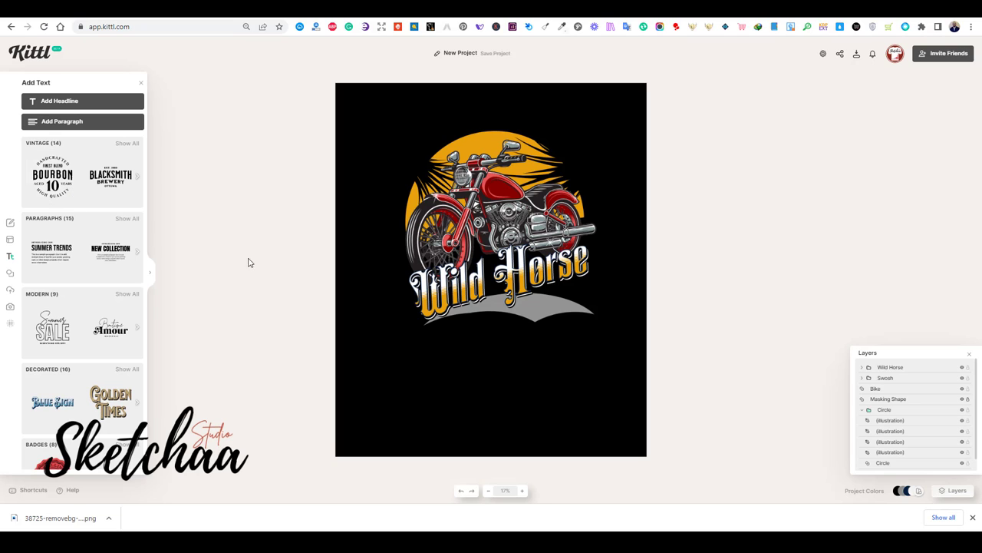
drag(502, 296, 508, 364)
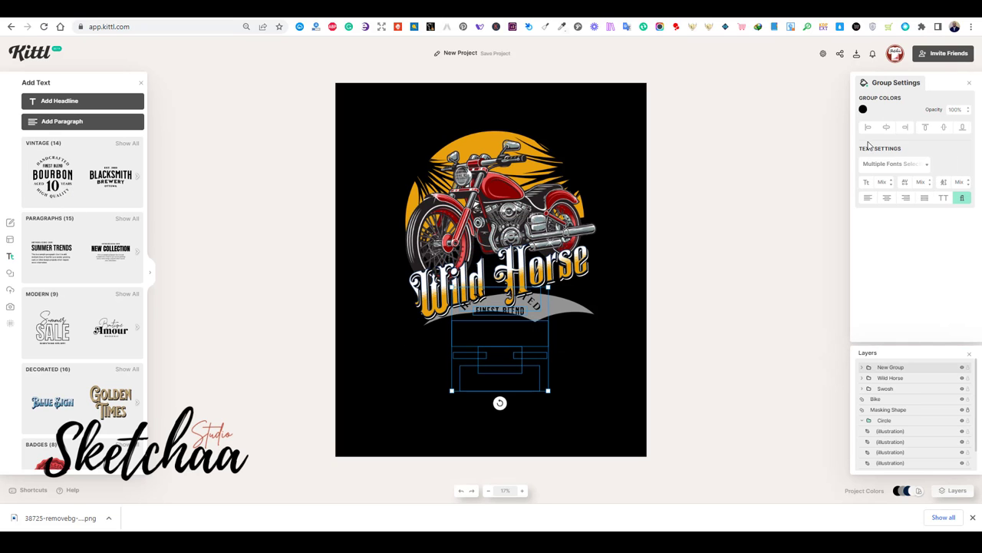
click(863, 110)
click(790, 264)
click(608, 353)
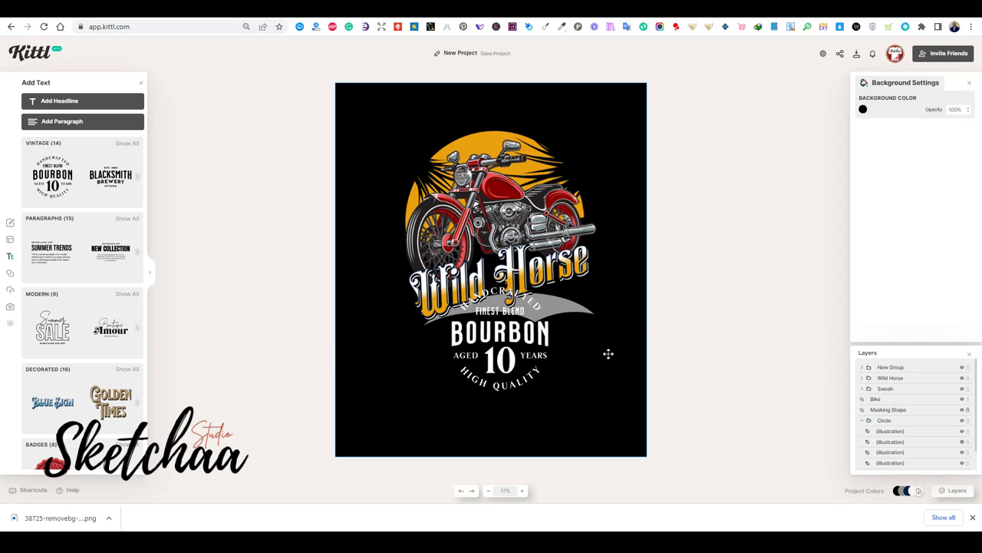
Scale the Bourbon text group up to nearly the lettering's width, extending almost to the bottom of the artboard
drag(509, 343, 511, 365)
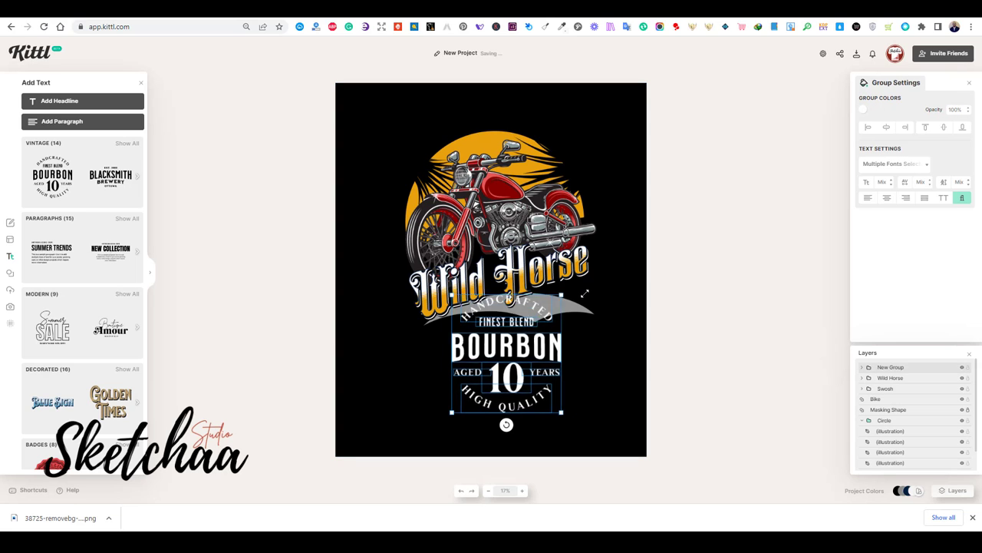
drag(549, 309, 583, 278)
drag(451, 412, 420, 446)
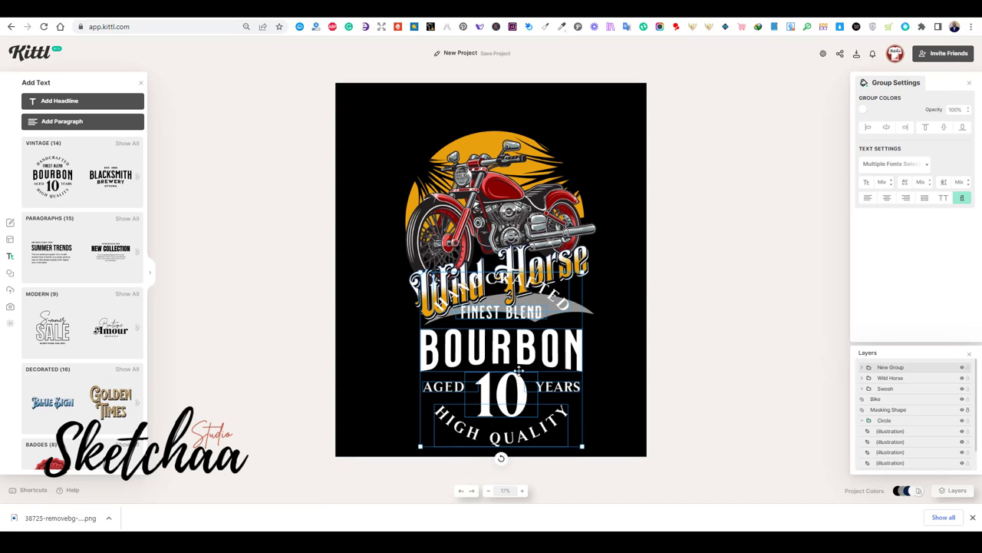
Ungroup the Bourbon template into its separate text layers
click(516, 352)
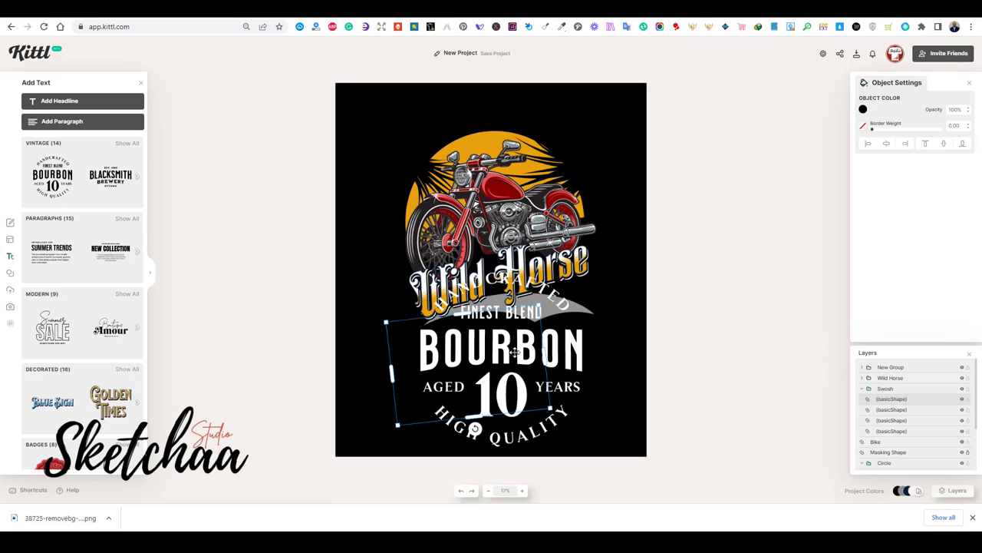
click(651, 358)
click(505, 317)
right_click(505, 331)
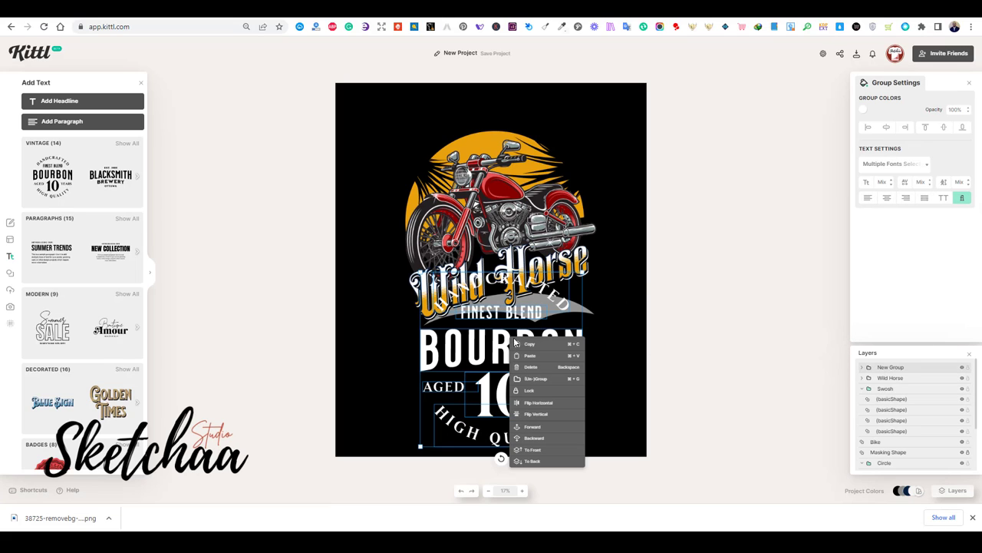
click(546, 381)
click(627, 255)
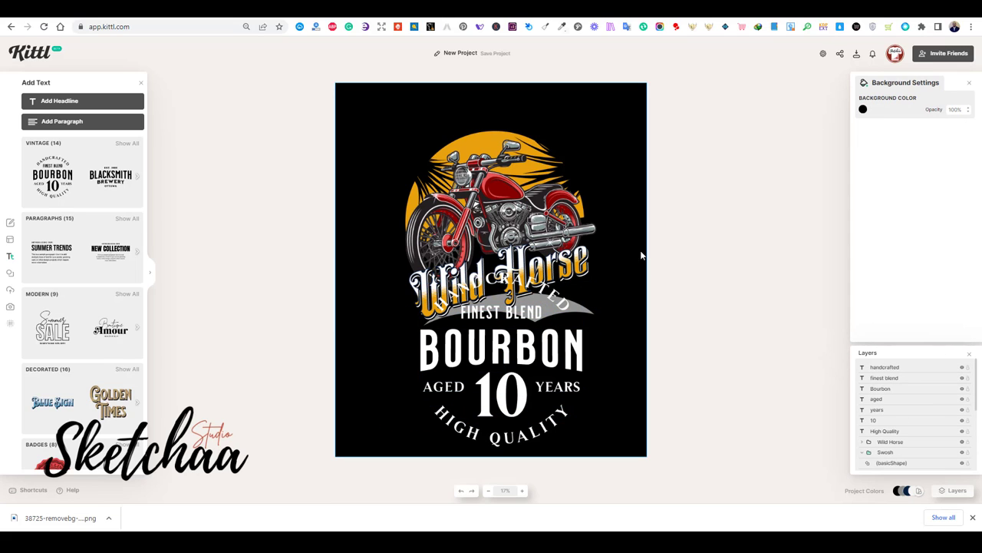
Move the curved "Handcrafted" text up so it arches over the orange circle
click(506, 279)
drag(506, 279, 535, 126)
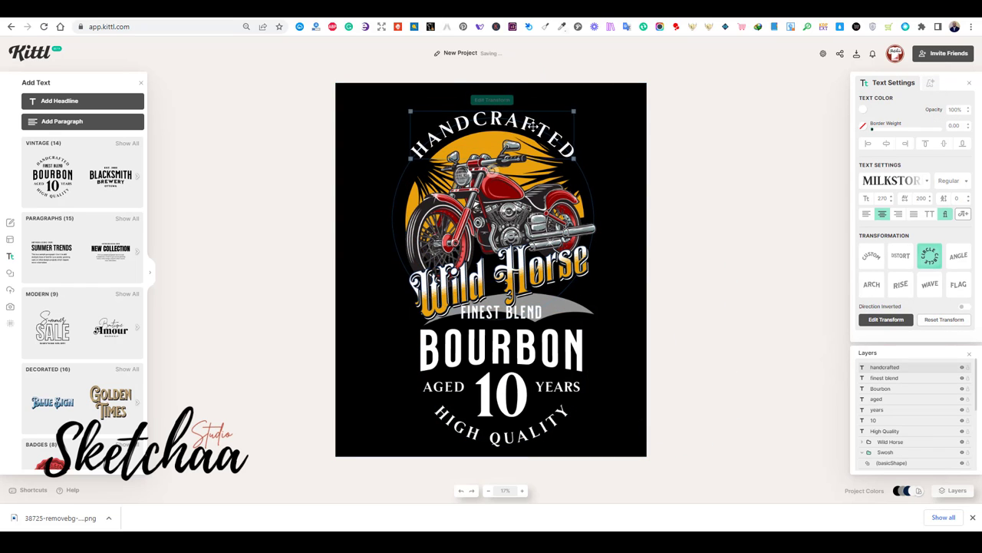
click(625, 253)
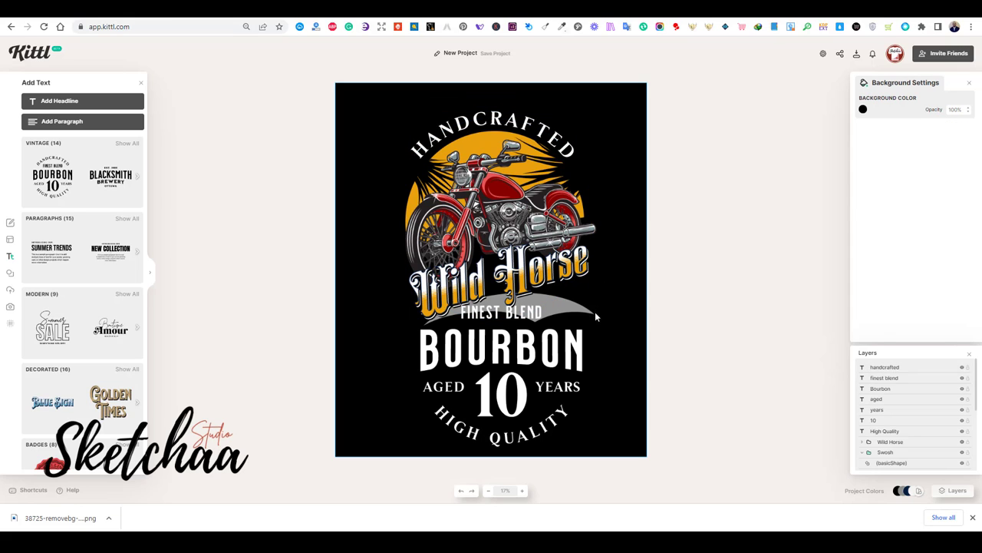
Move the "Aged" text out beside the orange circle's left edge, and lock the Wild Horse, Swosh and Circle groups
drag(444, 386, 371, 183)
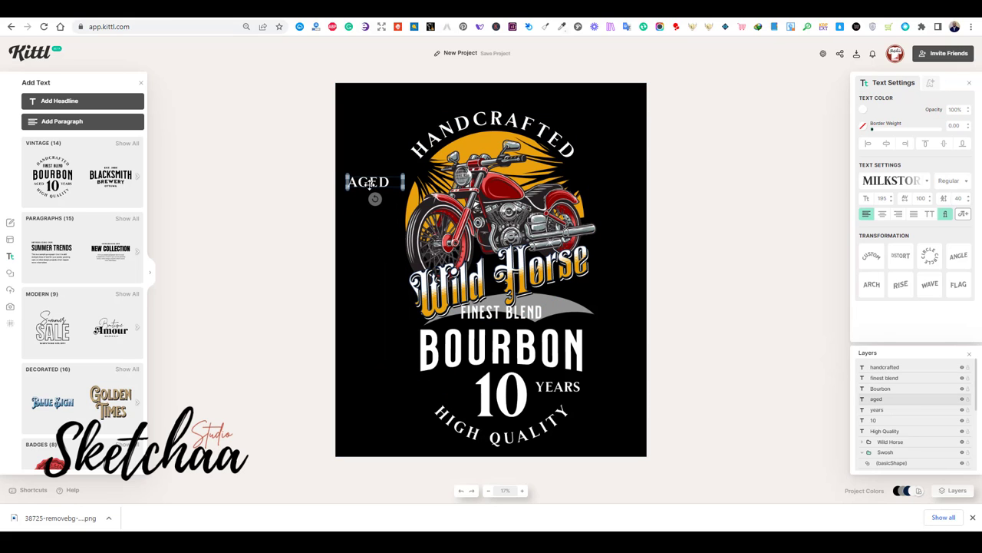
drag(548, 390, 607, 284)
key(ctrl+z)
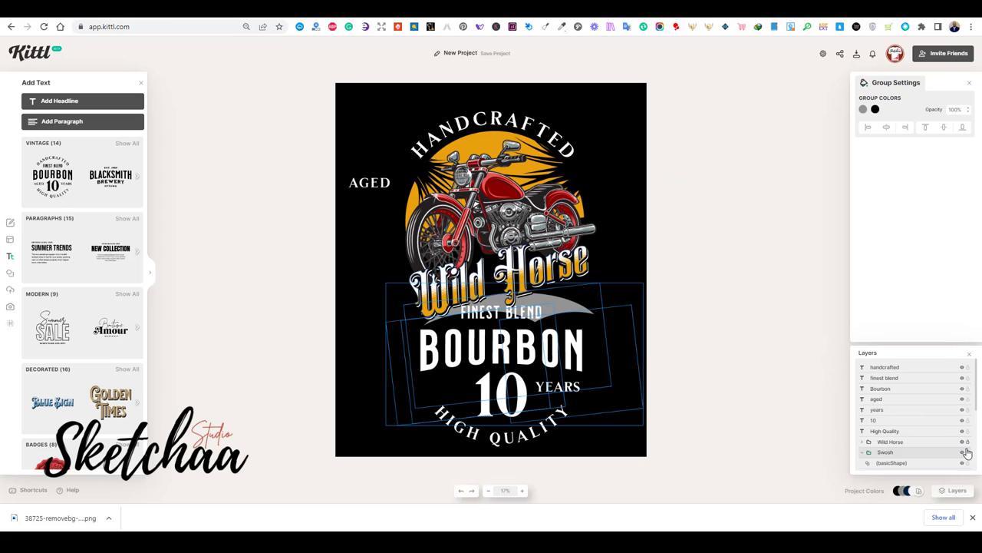
scroll(964, 445, down, 3)
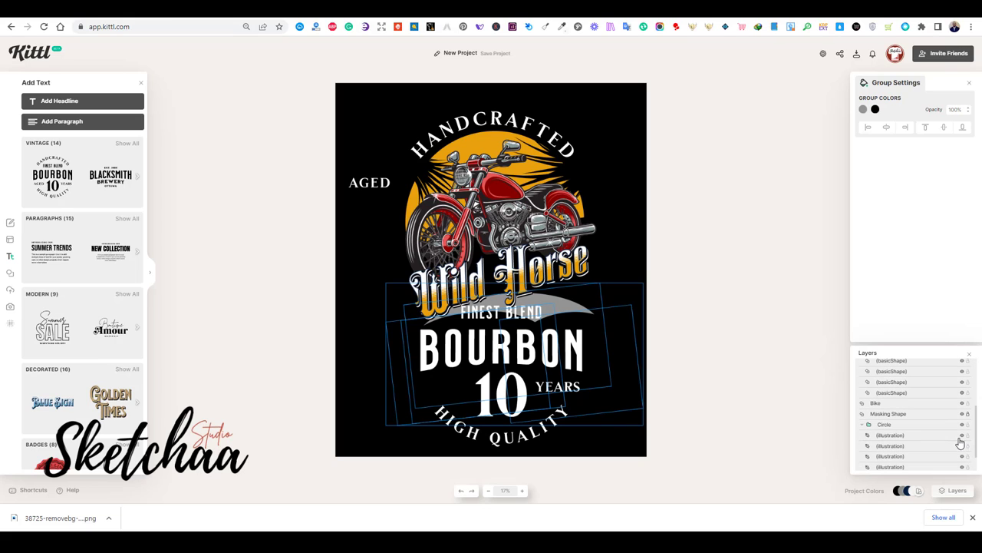
click(795, 389)
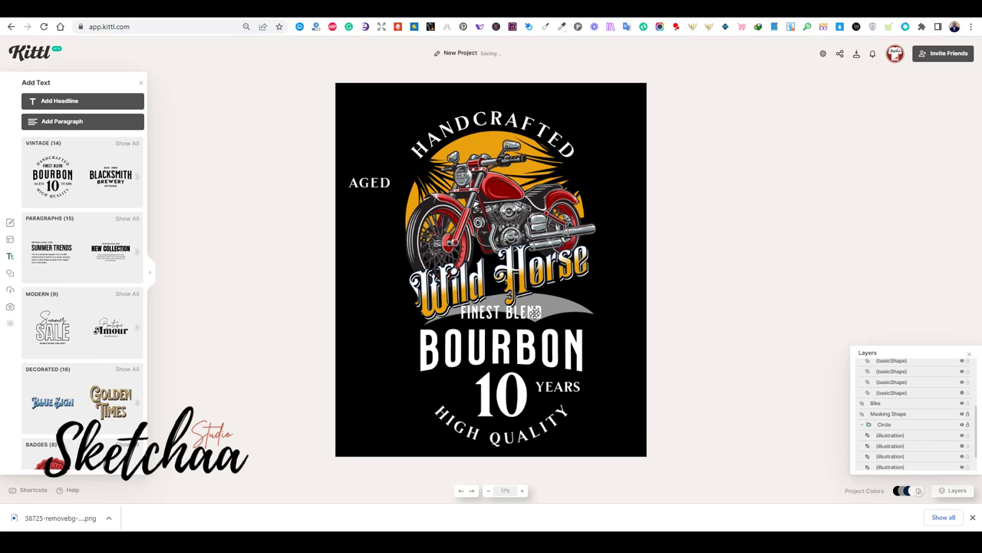
Delete the "10" text and move "Years" into the middle above the curved "High Quality" text
click(516, 401)
mouse_move(516, 401)
mouse_down()
mouse_move(595, 401)
mouse_move(497, 400)
mouse_up()
key(Delete)
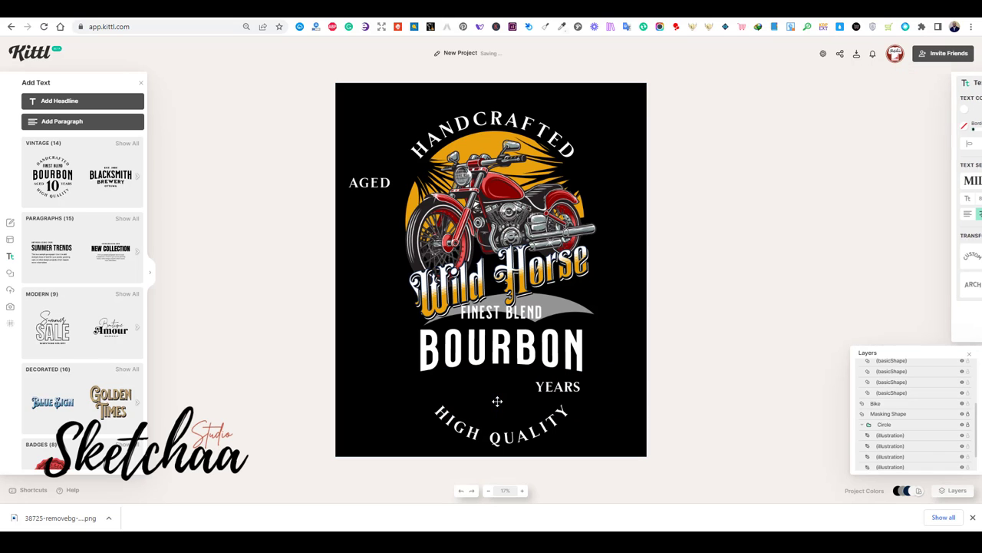
click(519, 416)
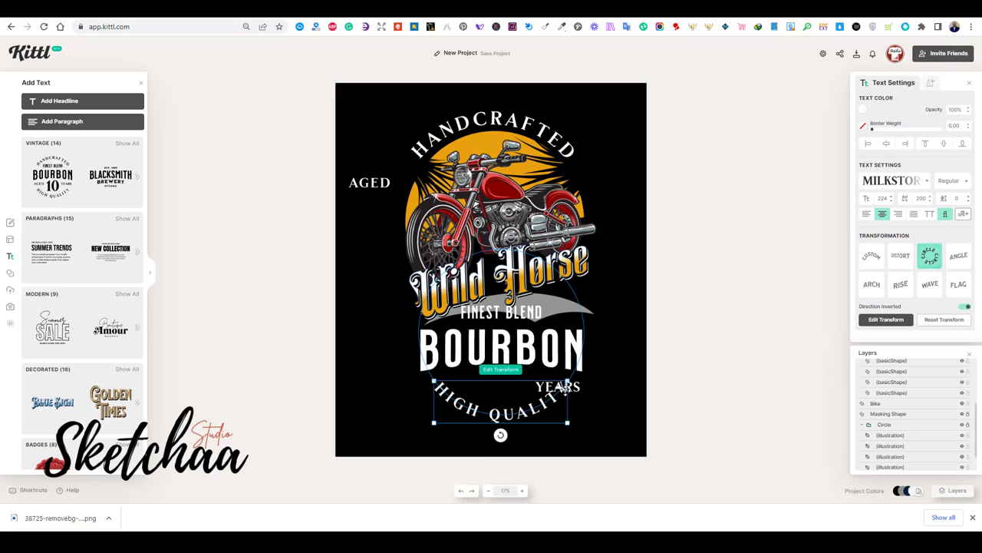
drag(566, 387, 508, 386)
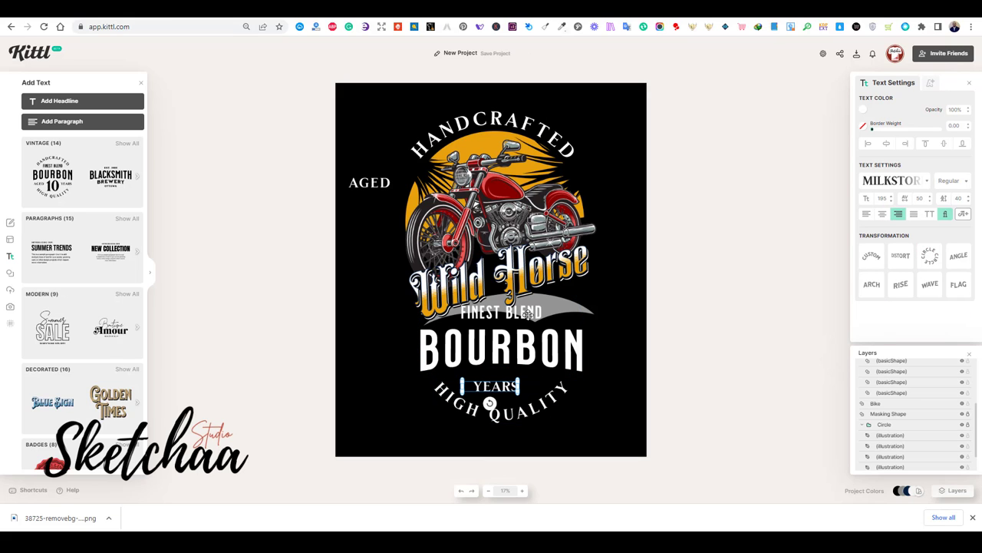
Apply the Angle transformation to "Finest Blend" and fit it at a smaller size just below the word "Horse"
click(501, 312)
drag(501, 312, 559, 301)
click(958, 256)
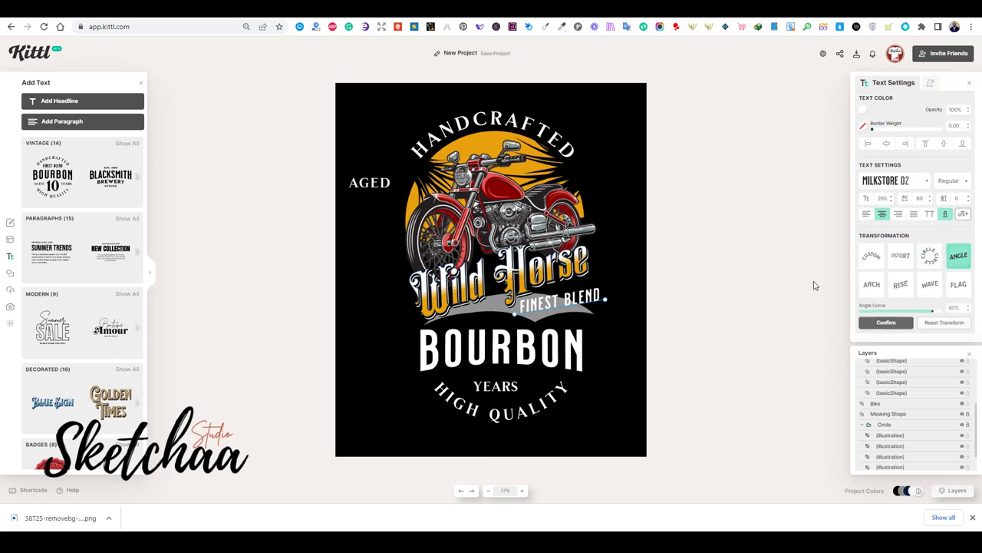
drag(565, 298, 568, 294)
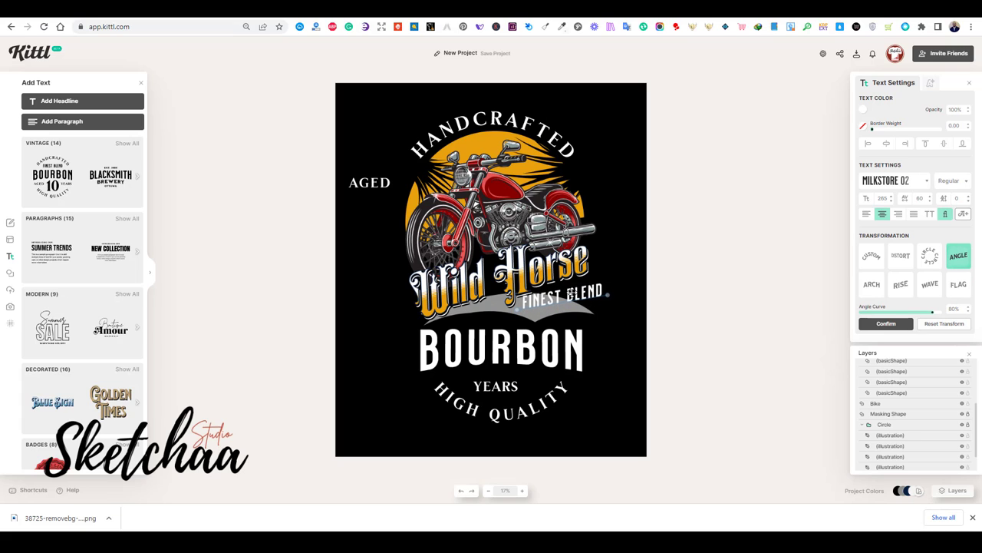
click(608, 286)
click(583, 295)
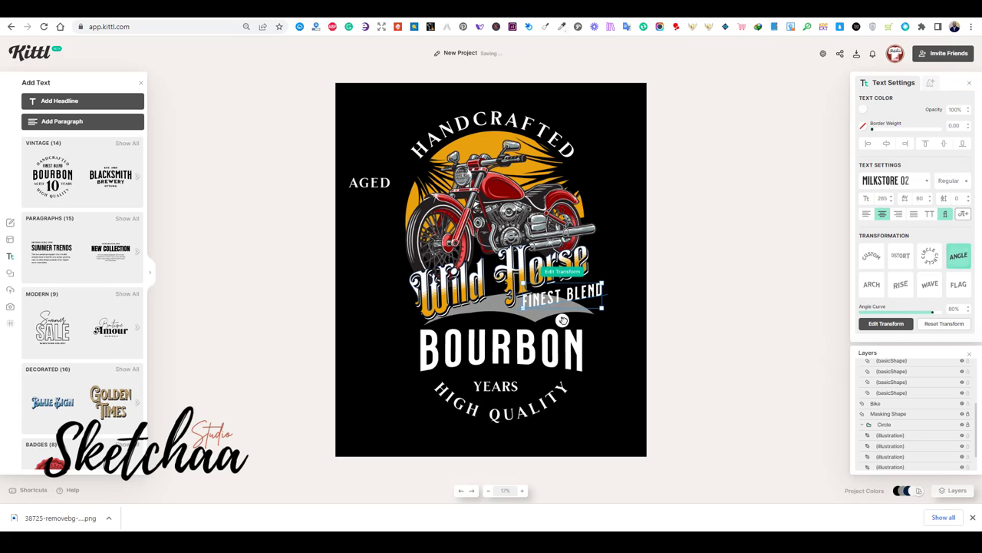
mouse_move(573, 298)
mouse_down()
mouse_move(563, 300)
mouse_move(574, 291)
mouse_up()
click(611, 338)
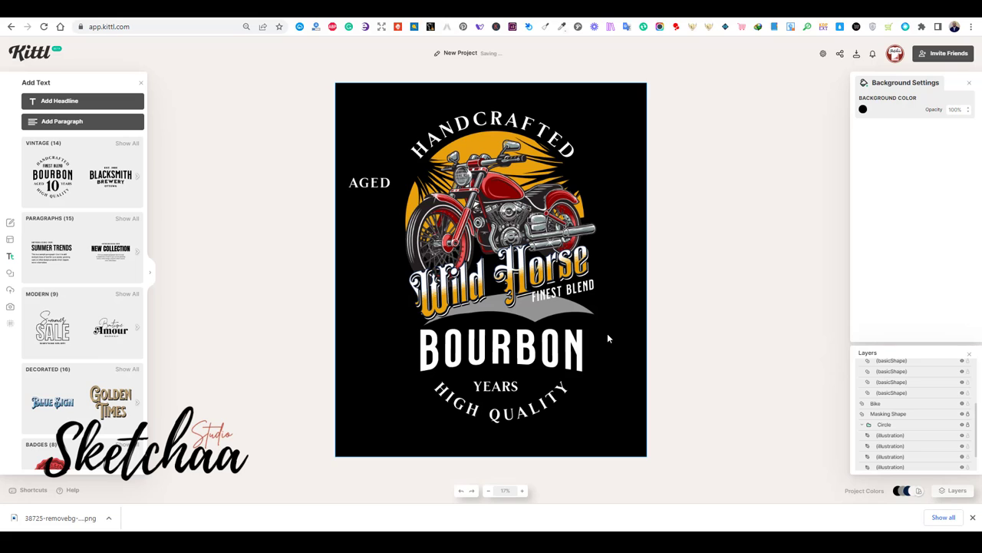
Replace the "Finest Blend" text with "SERIOUS STUFF"
click(562, 289)
double_click(562, 288)
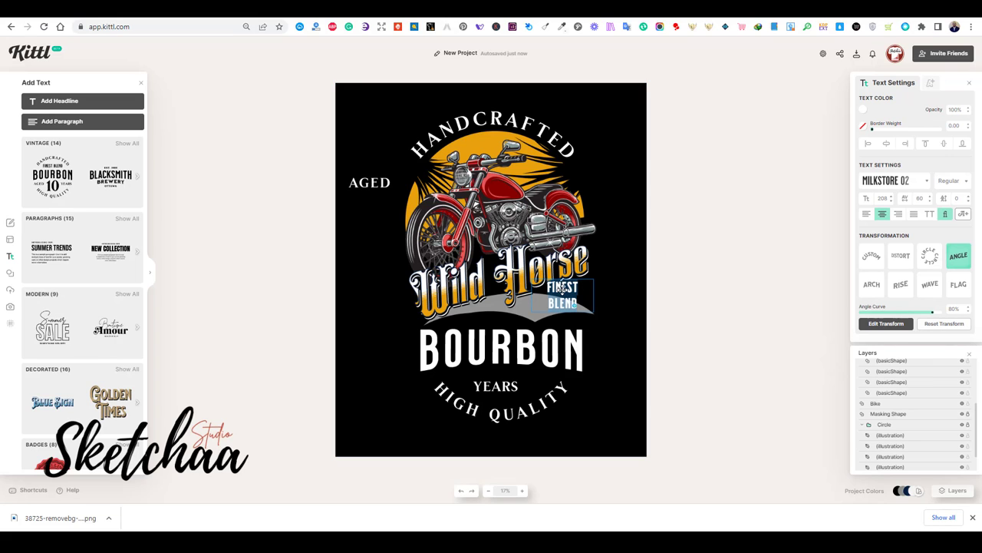
text(SERIOUS)
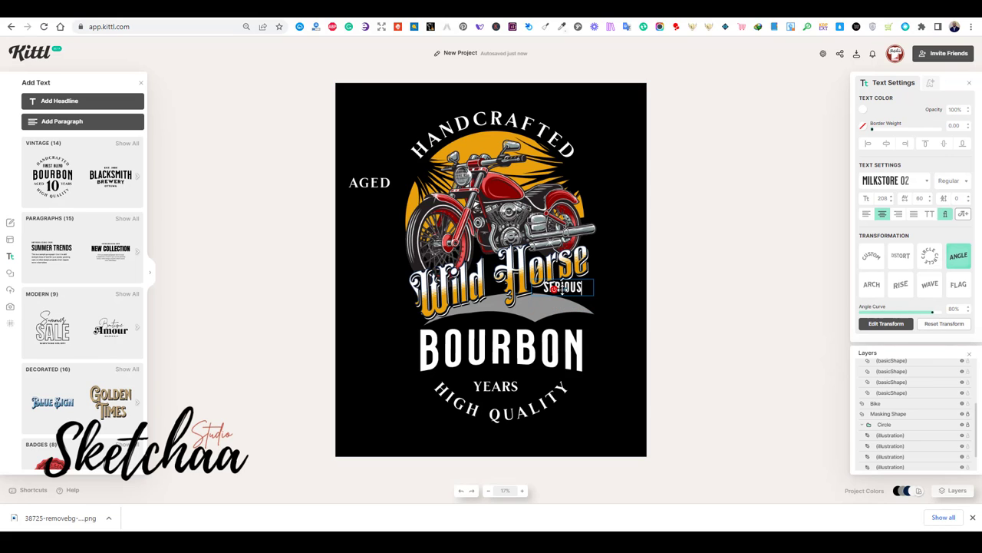
text( STUFF)
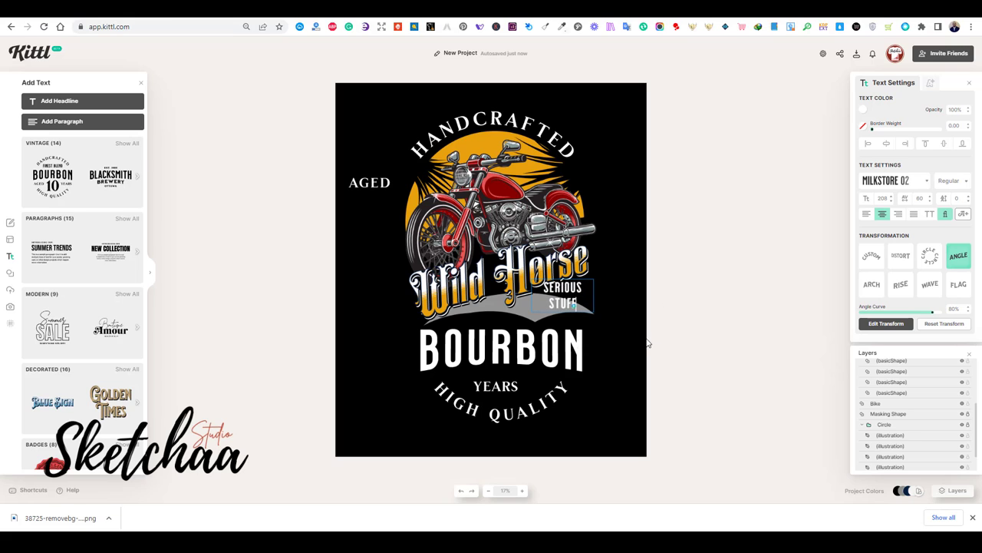
key(Escape)
Tilt "Serious Stuff" to follow the lettering and scale it down to font size 171 beneath "Horse"
drag(564, 313, 567, 313)
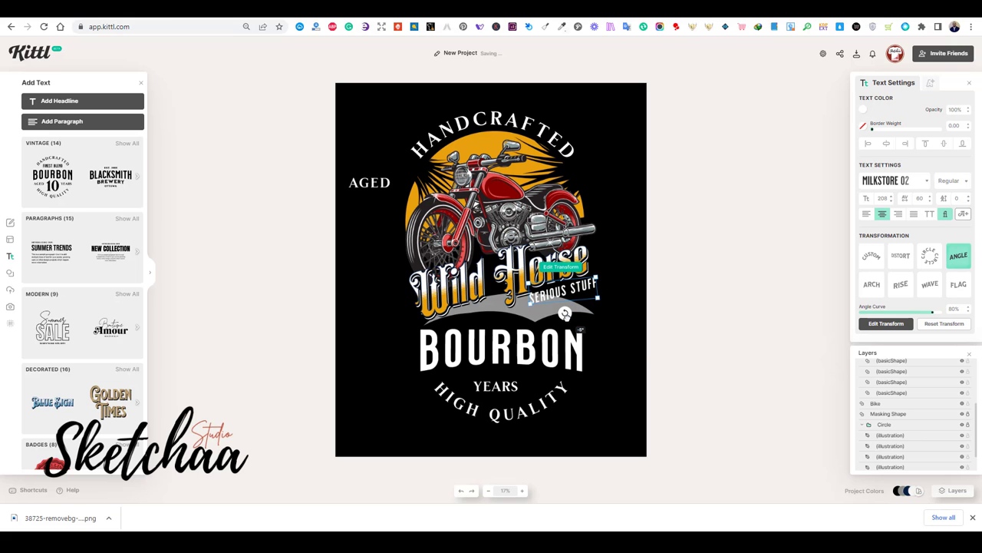
drag(596, 277, 567, 291)
click(618, 323)
Set the "Serious Stuff" typeface to Blackriver and reduce its font size to 116
click(902, 184)
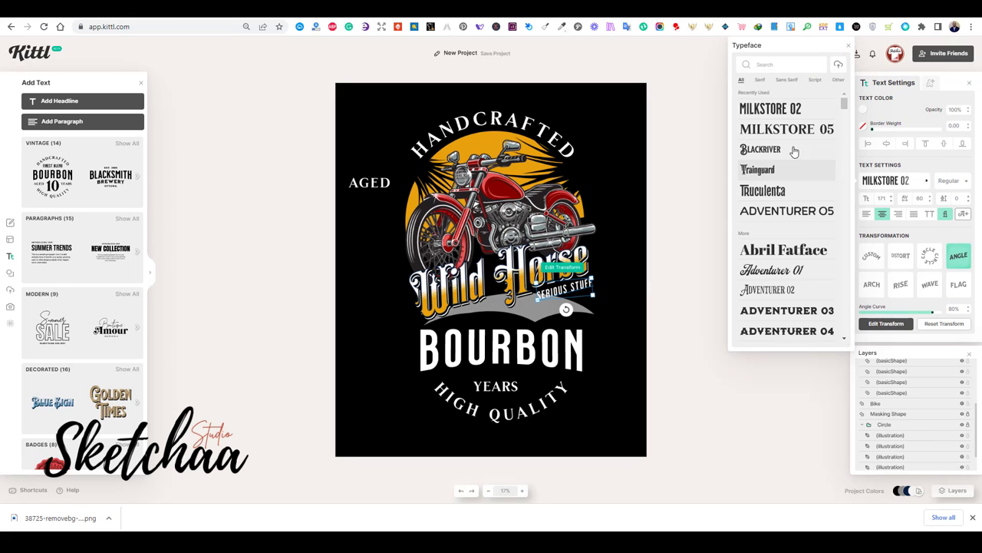
click(787, 151)
click(891, 201)
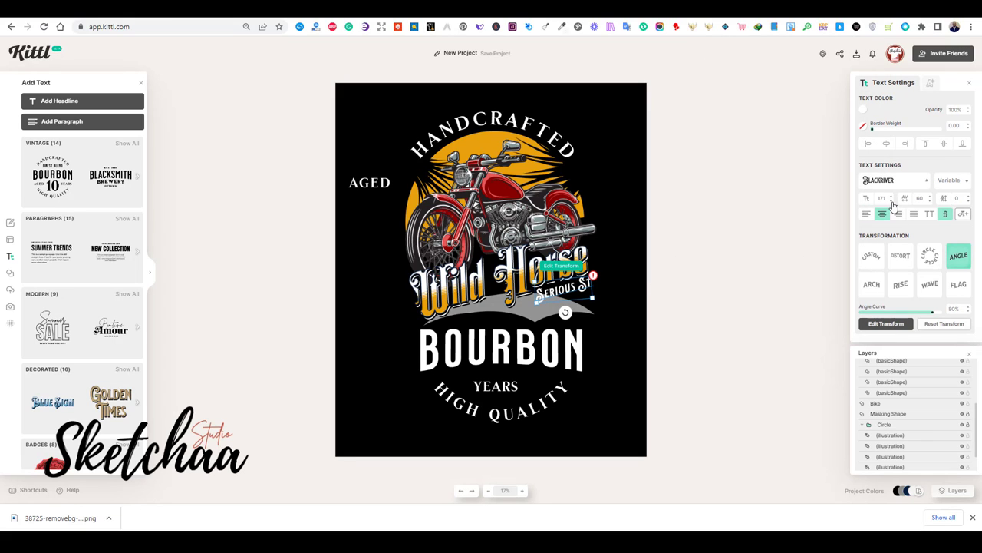
click(891, 201)
click(892, 203)
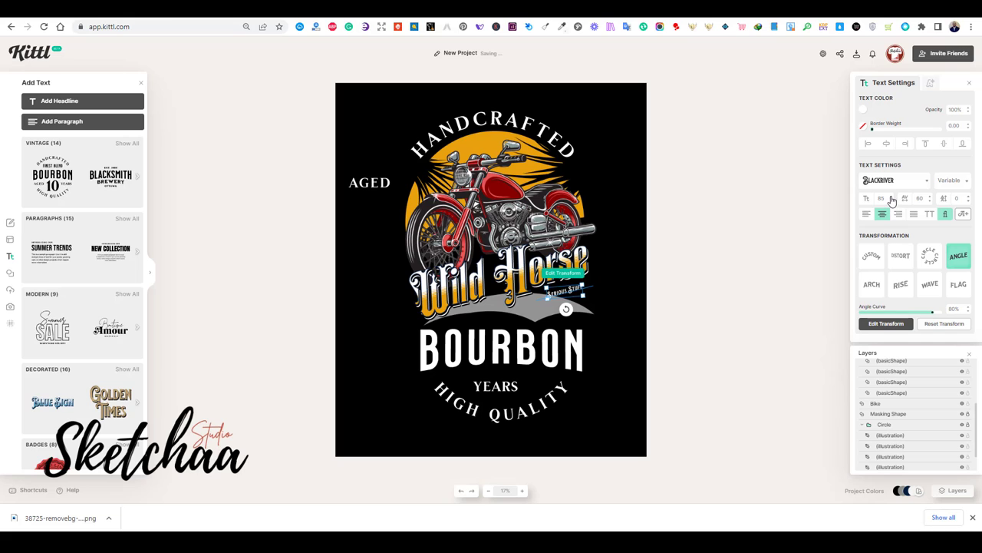
click(891, 197)
click(891, 196)
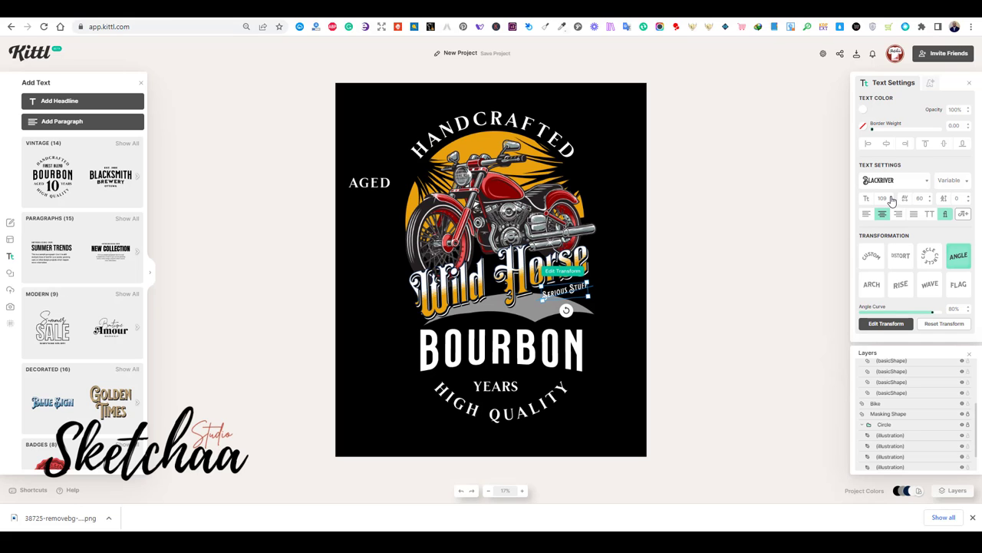
scroll(892, 200, up, 4)
Apply the third shading style to "Serious Stuff" in black and nudge the text up closer to "Horse"
click(930, 82)
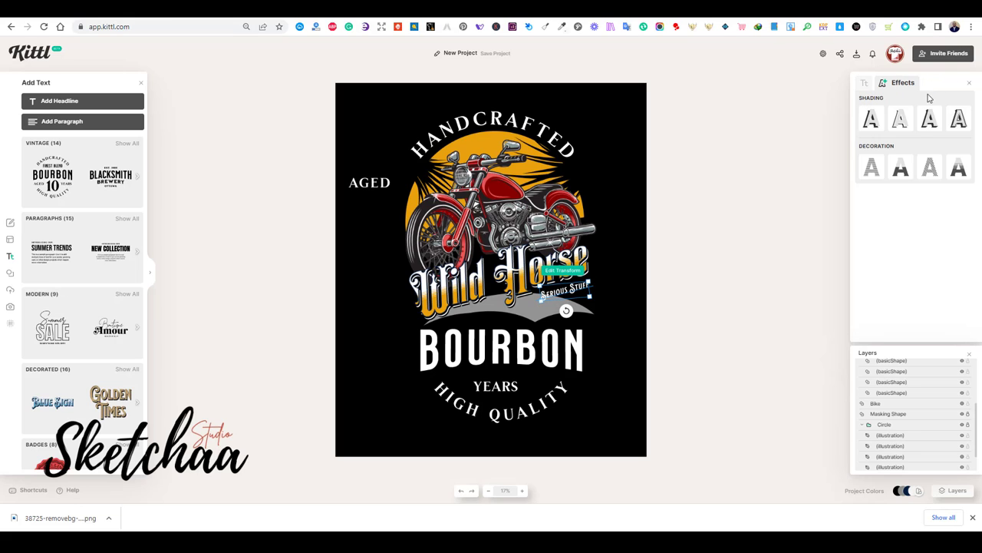
click(930, 121)
click(967, 142)
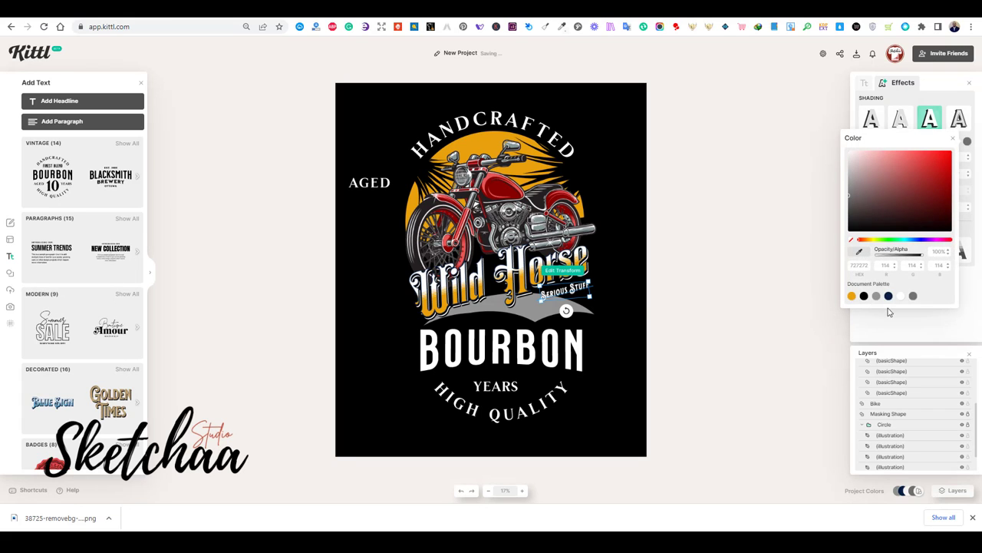
click(650, 303)
click(587, 292)
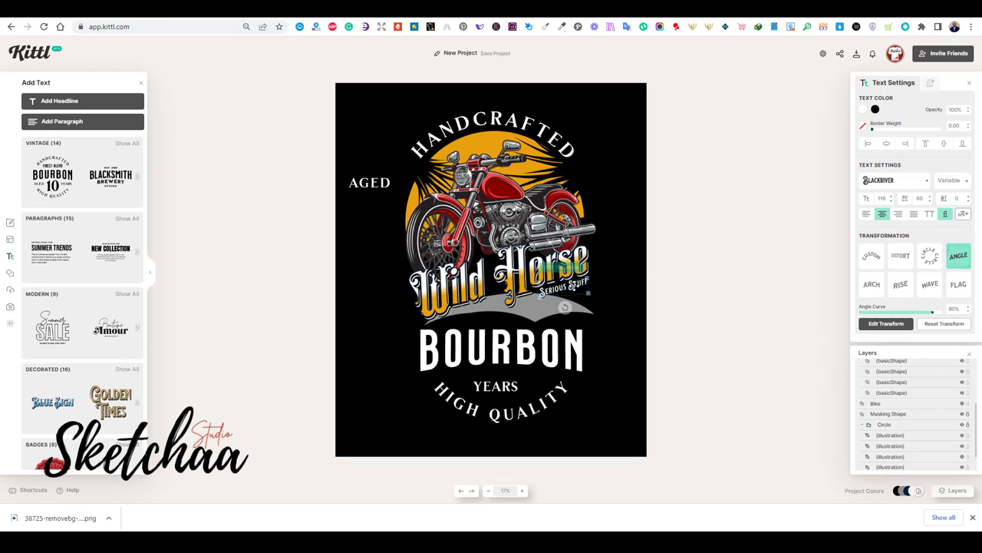
click(638, 265)
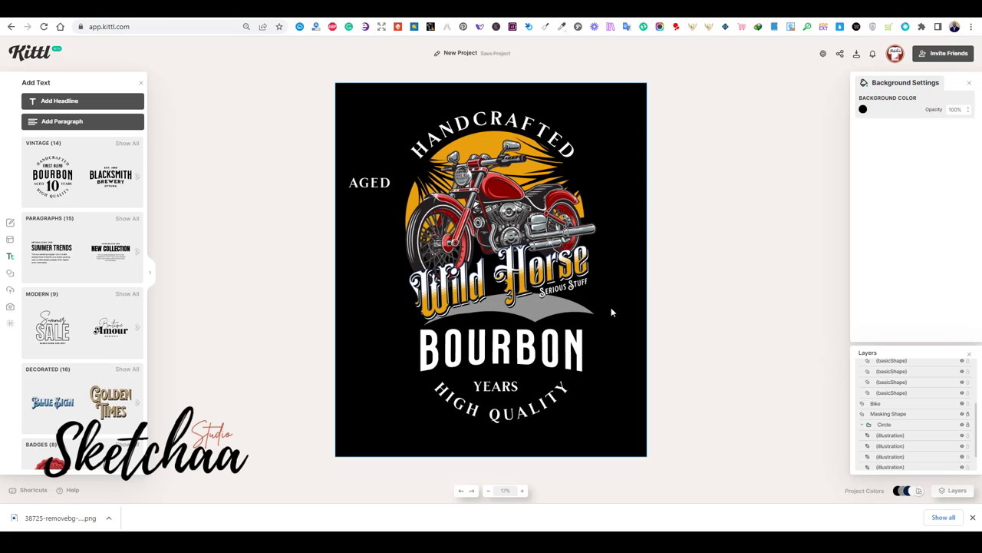
Delete the "Bourbon" text and move "Years" and the curved "High Quality" text up beneath the gray swoosh
click(528, 362)
key(Delete)
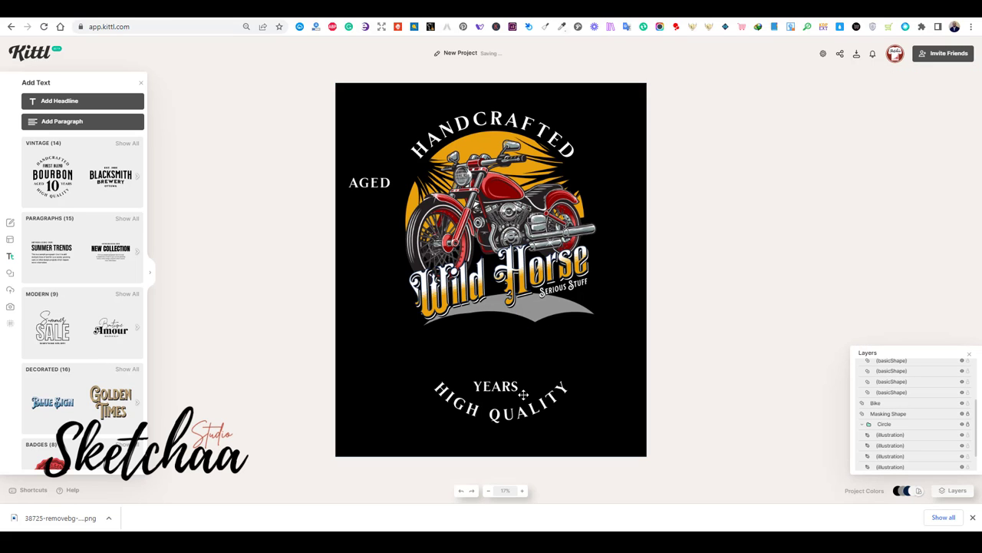
drag(523, 393, 546, 355)
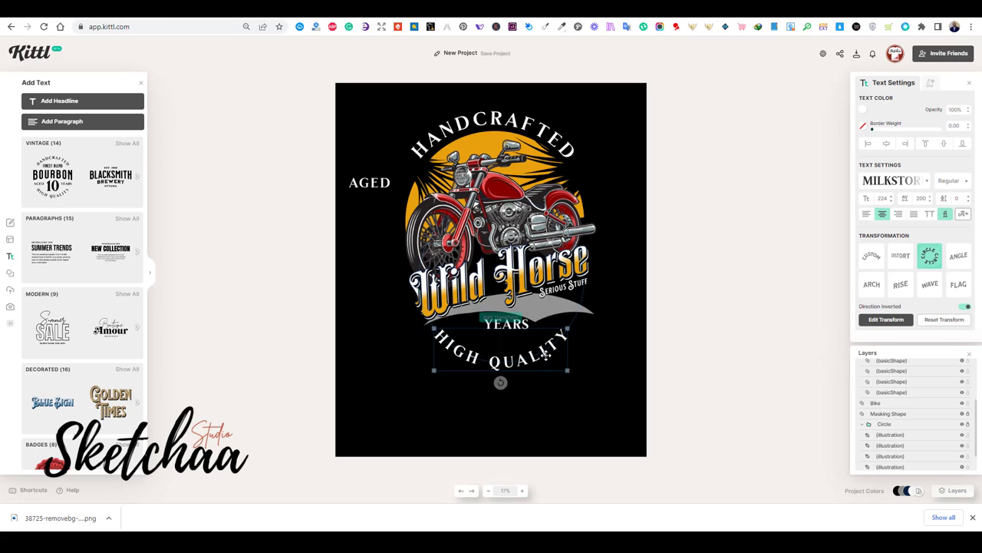
click(596, 425)
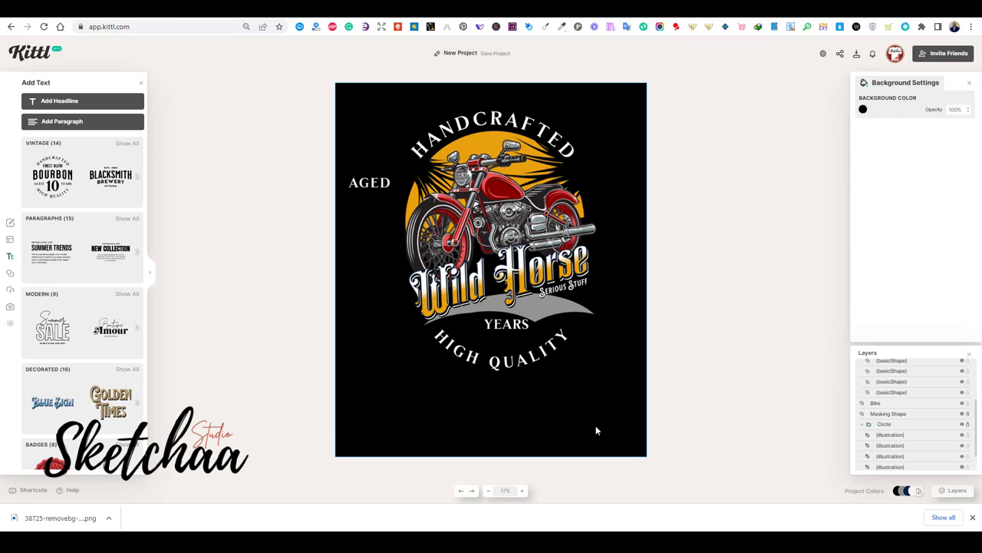
Move "Years" slightly down inside the "High Quality" curve and color it the design's orange
drag(510, 325, 509, 334)
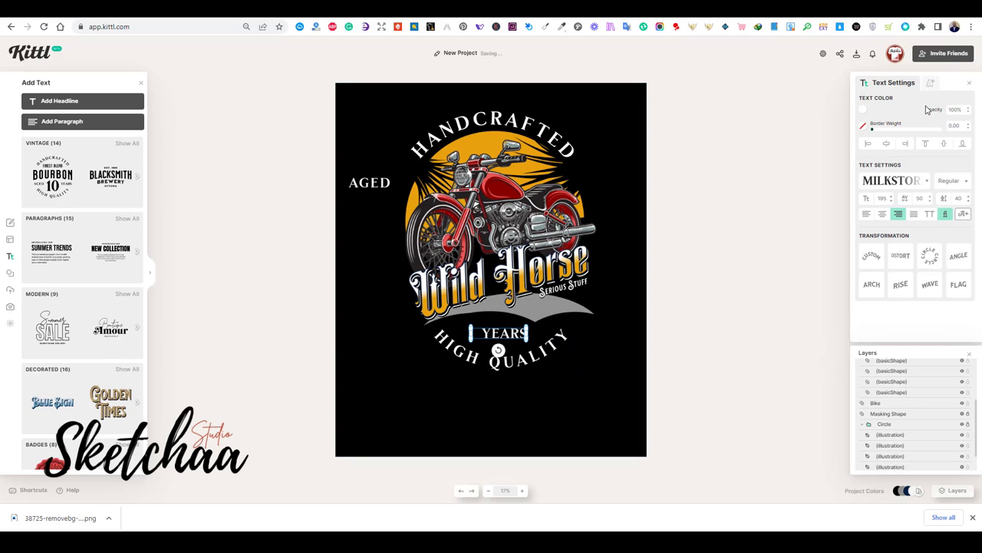
click(864, 109)
click(622, 332)
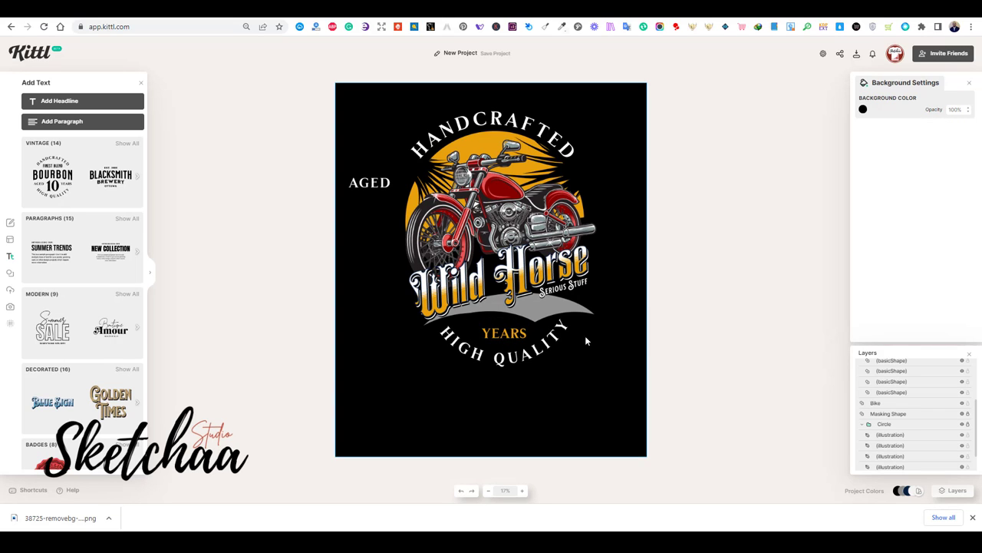
Level the curved "High Quality" text and set its typeface to Adventurer 05
click(532, 354)
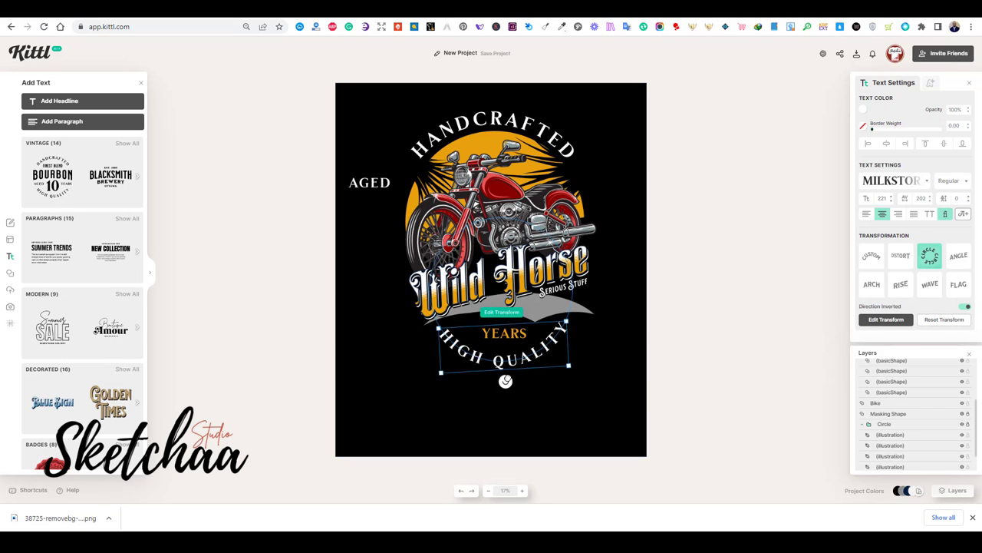
click(884, 180)
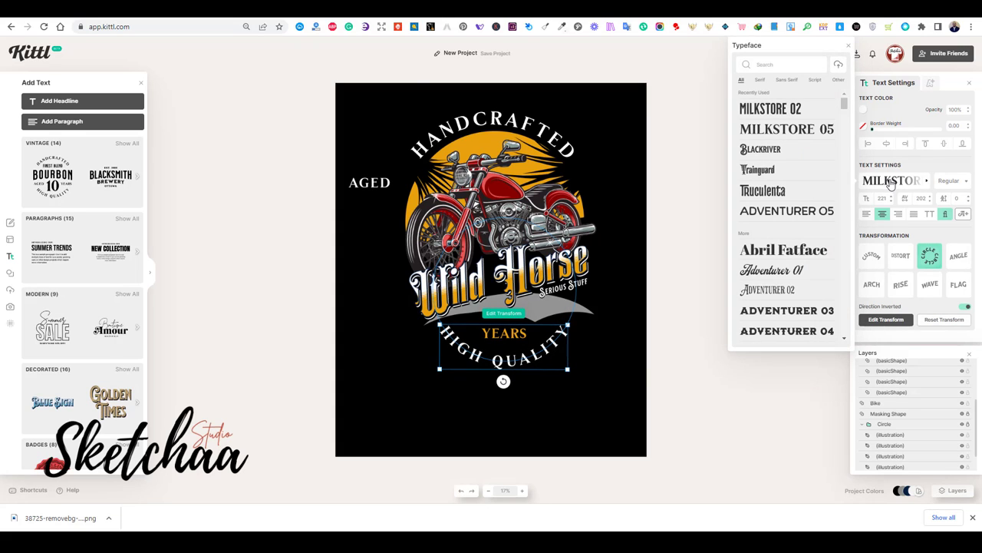
scroll(802, 155, down, 1)
click(802, 160)
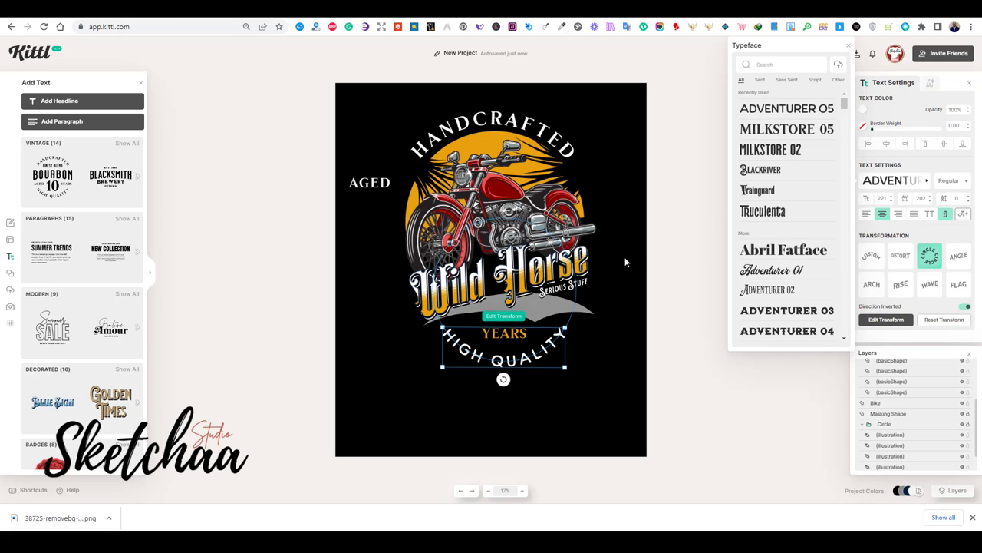
Replace the curved "High Quality" text with "HIGHWAYS RIDE" and reduce its font size to 205
double_click(524, 359)
key(ctrl+a)
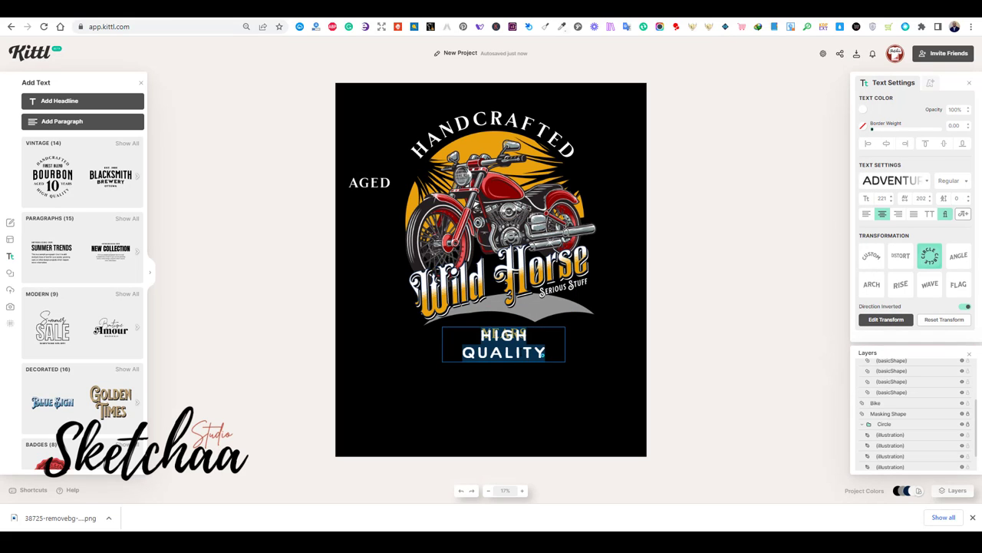
text(HIGHWAYS RIDE)
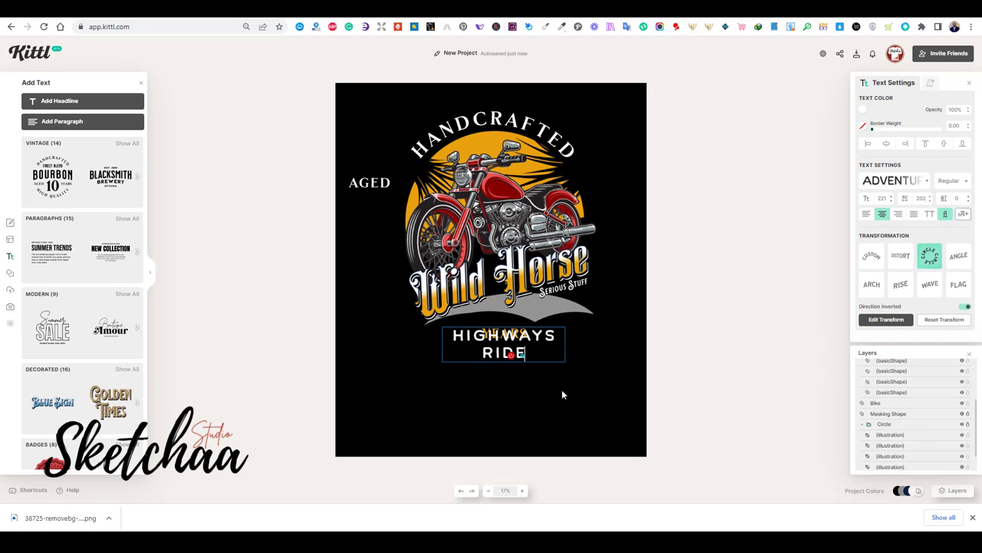
key(Escape)
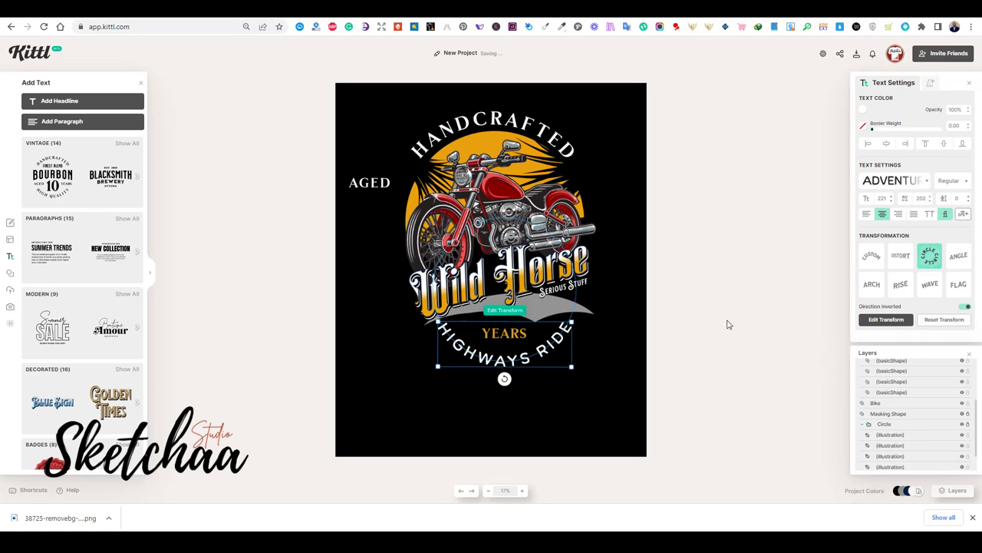
click(891, 201)
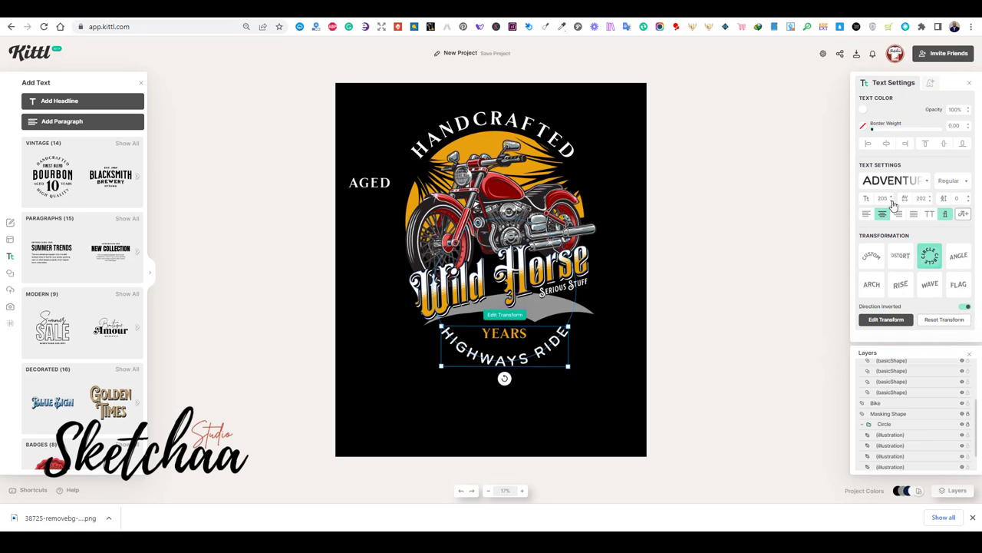
Replace the orange "YEARS" text with "ROAD VIBES" at font size 89 in a slightly wider text box
click(512, 366)
click(504, 330)
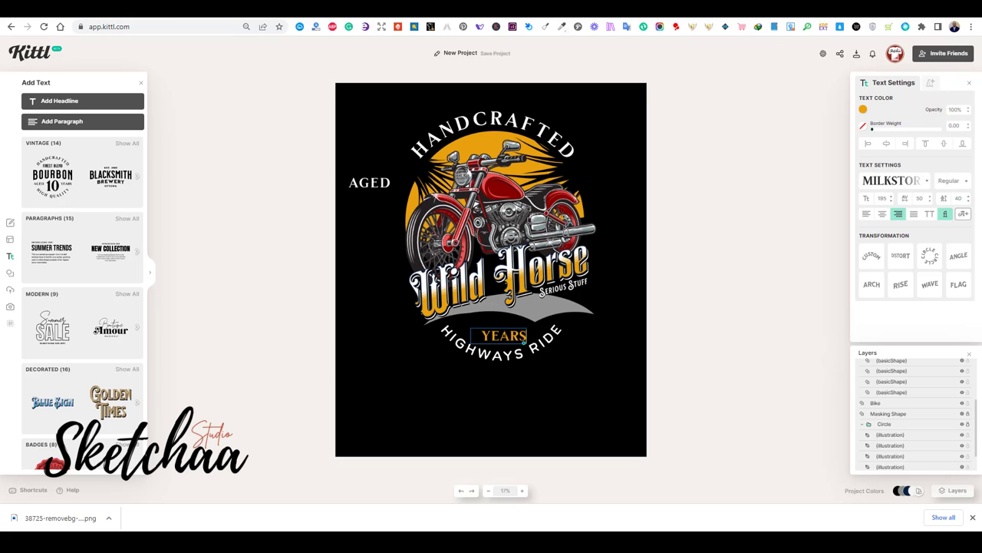
text(ROAD VIBES)
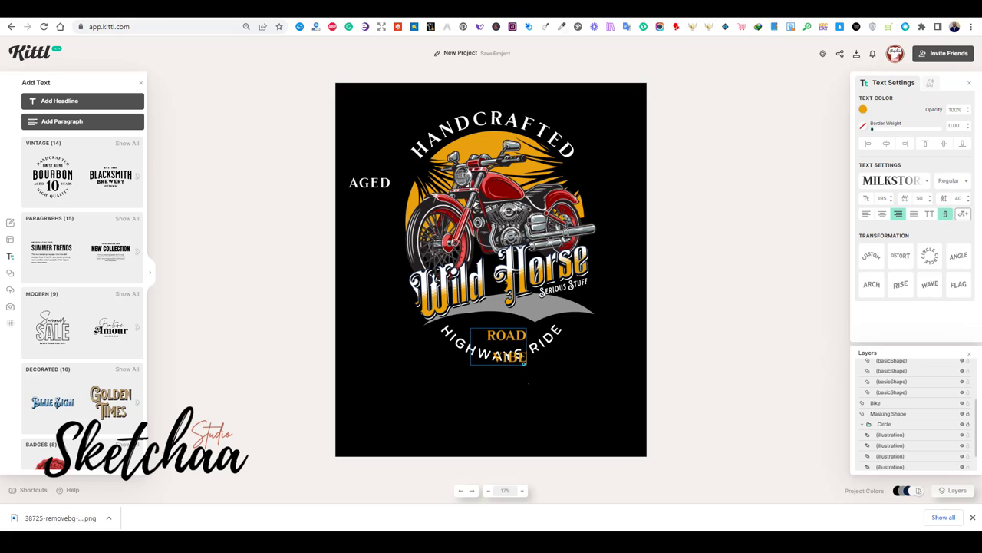
click(541, 361)
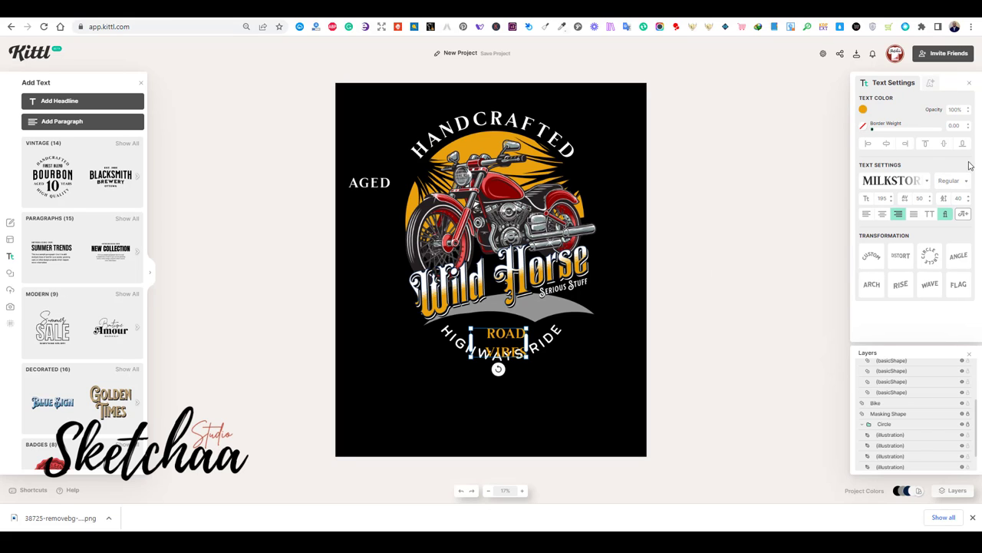
click(891, 201)
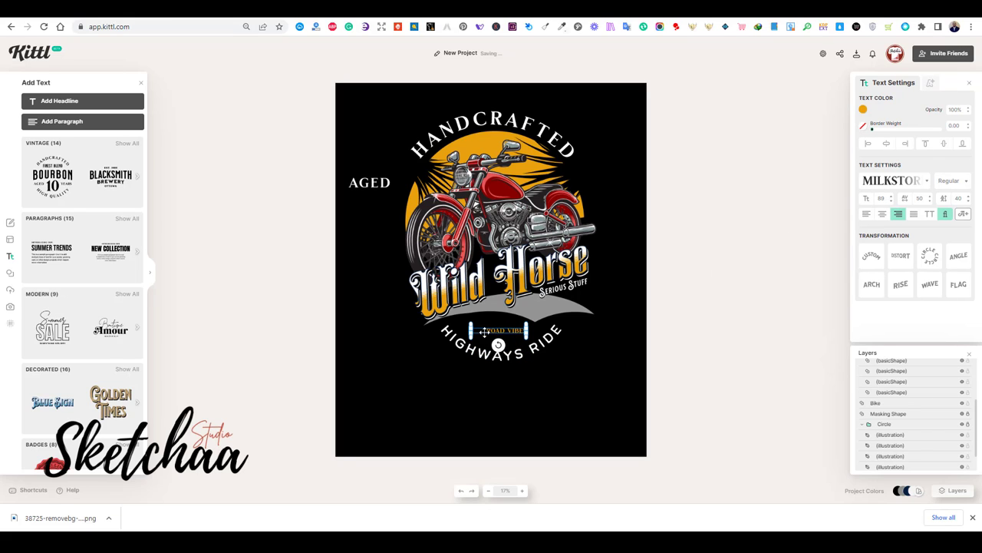
drag(470, 322, 456, 323)
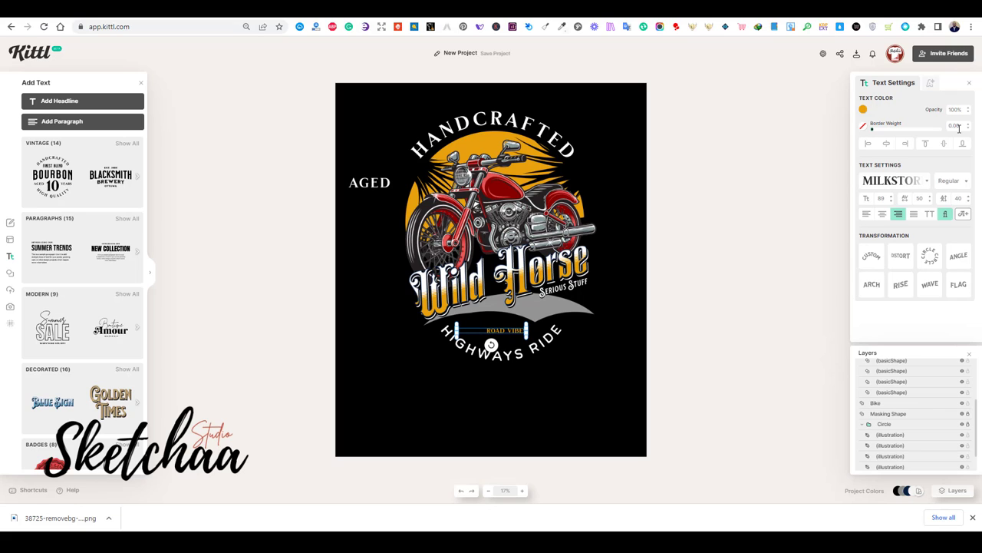
Set the "ROAD VIBES" text to font size 102 and its typeface to Adventurer 06
click(891, 196)
click(913, 186)
scroll(795, 173, down, 1)
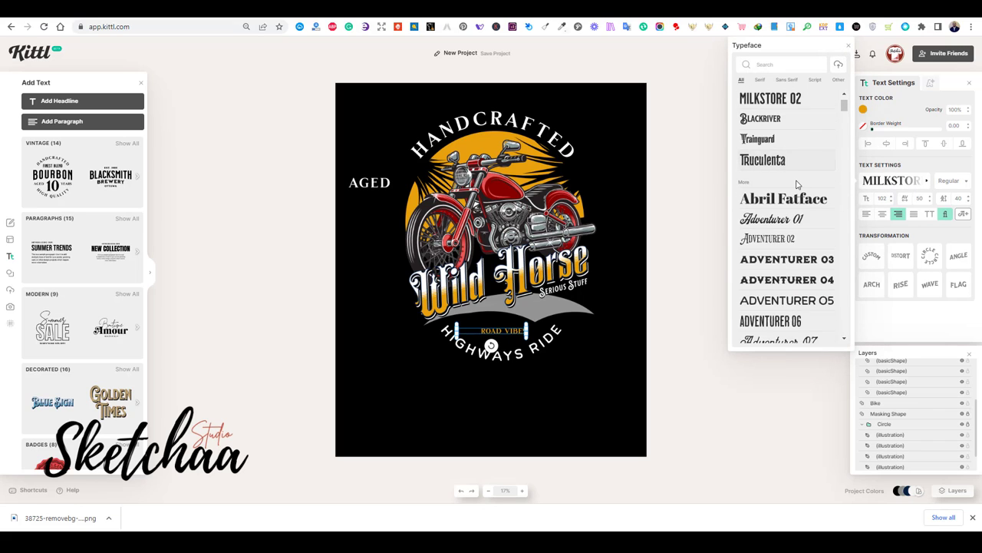
scroll(796, 184, down, 2)
click(783, 216)
Increase "ROAD VIBES" to font size 147 and center it inside the "HIGHWAYS RIDE" curve
click(596, 399)
click(516, 331)
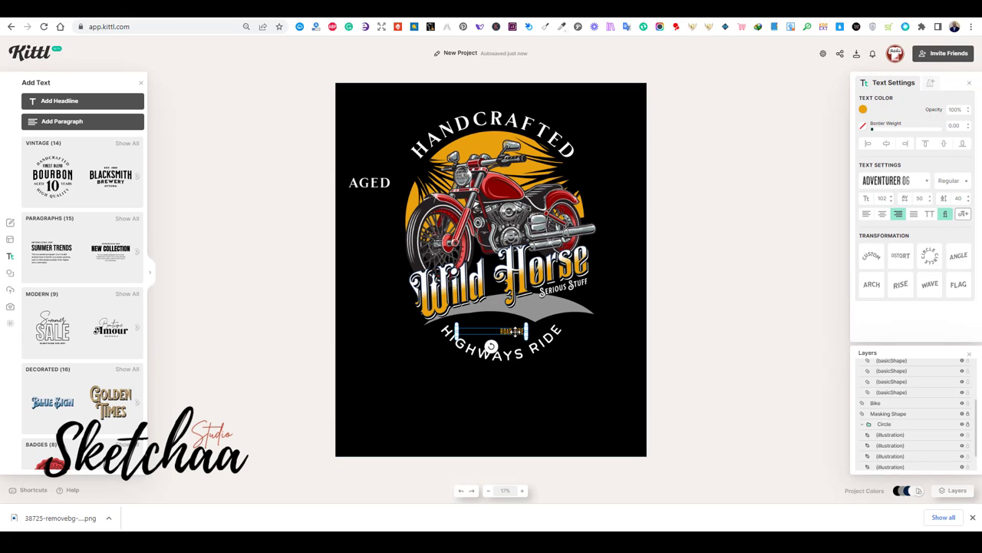
drag(891, 200, 892, 200)
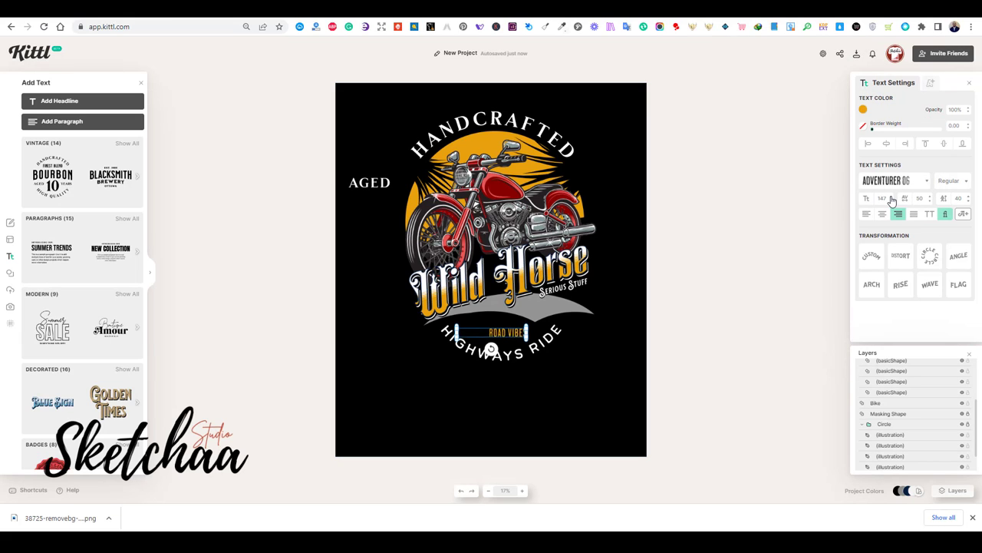
click(620, 320)
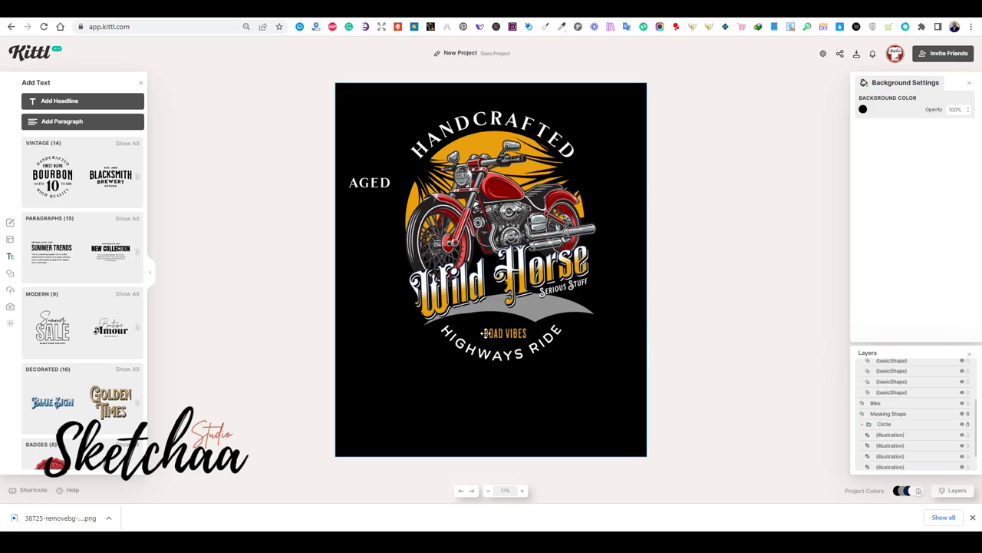
drag(485, 332, 483, 329)
click(612, 355)
Delete the "AGED" text and replace the curved "HANDCRAFTED" text with "EXTREME DANGER"
drag(350, 192, 353, 208)
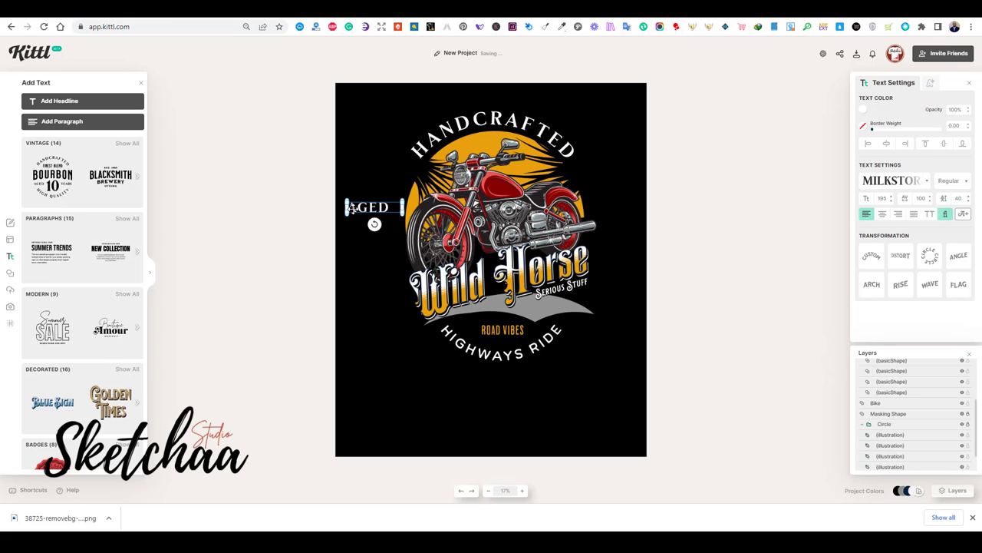
key(Delete)
click(566, 147)
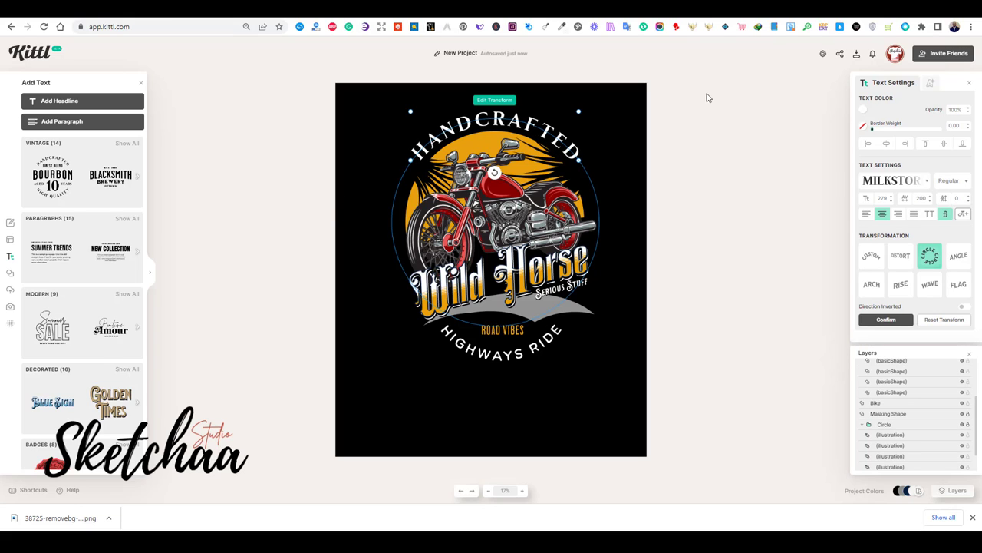
click(494, 122)
double_click(498, 117)
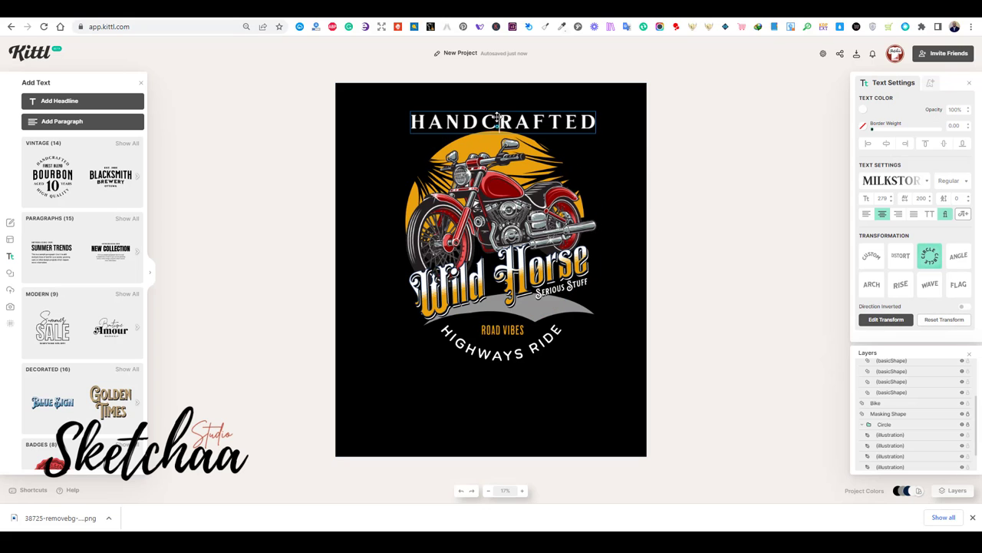
key(ctrl+a)
text(EXTREME)
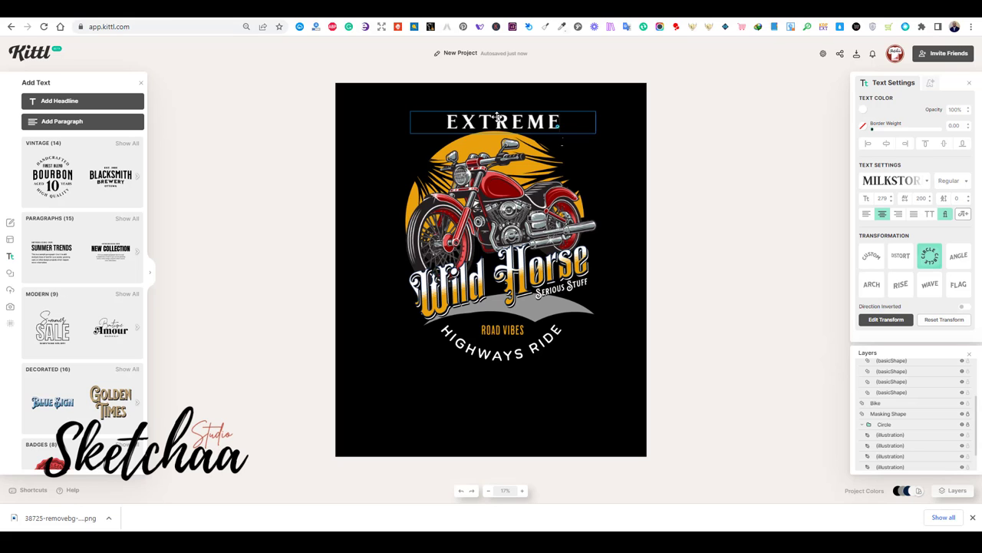
text( DANGER)
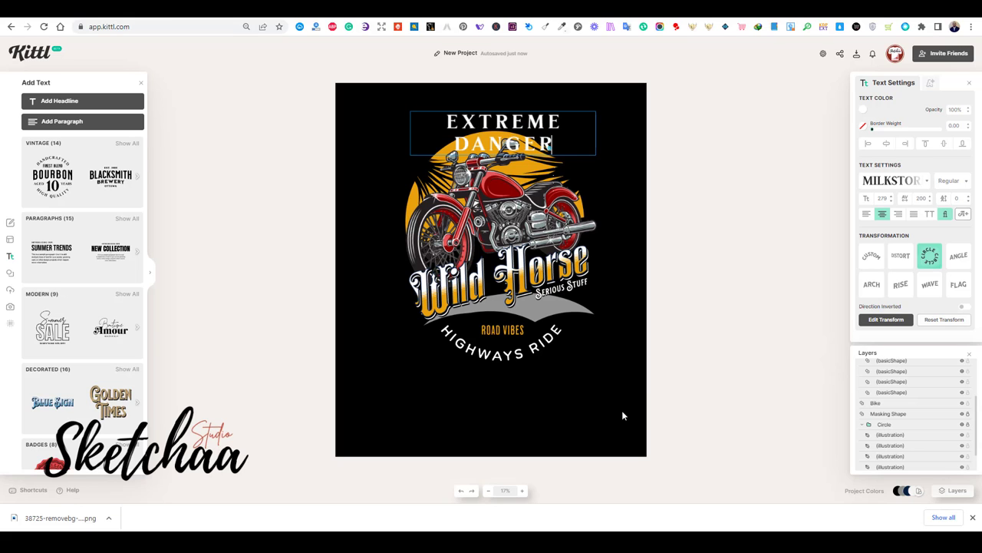
key(Escape)
Set the curved "EXTREME DANGER" text to the Milkstore 02 typeface and its letter spacing to 275
click(921, 182)
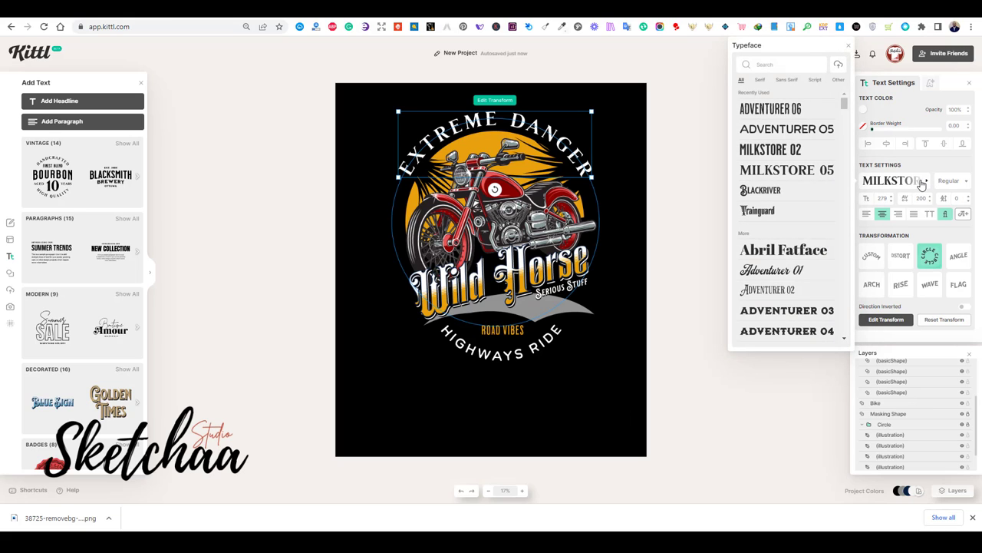
click(760, 189)
click(779, 167)
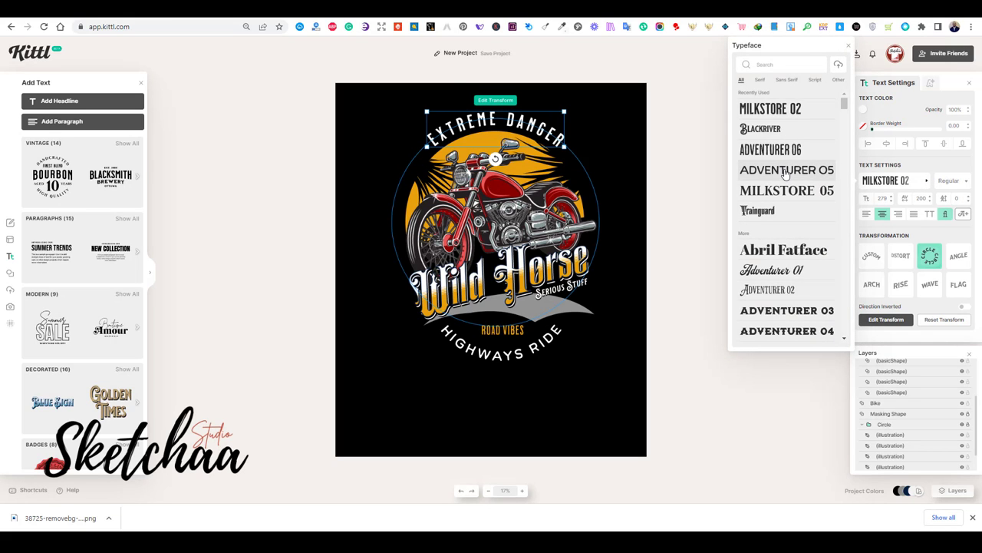
click(643, 215)
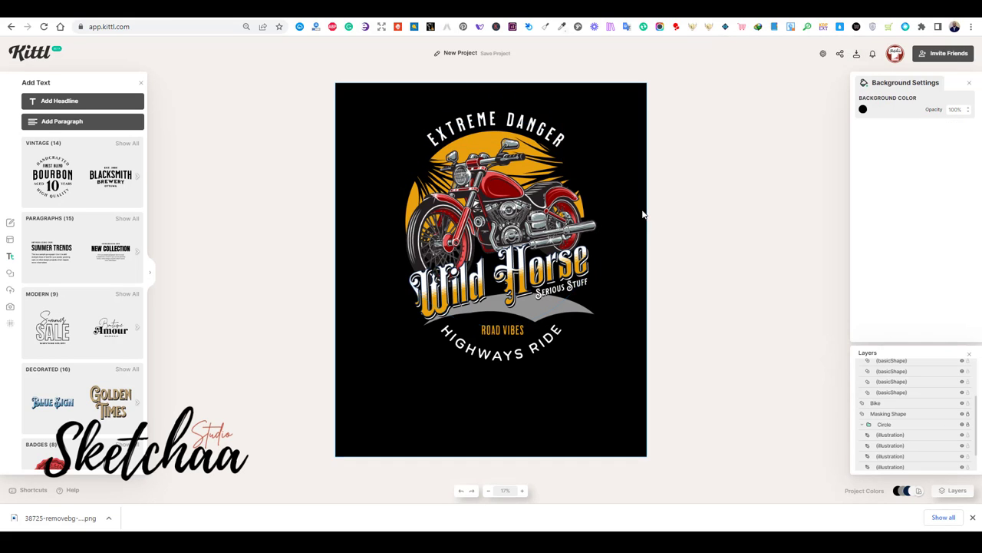
click(567, 141)
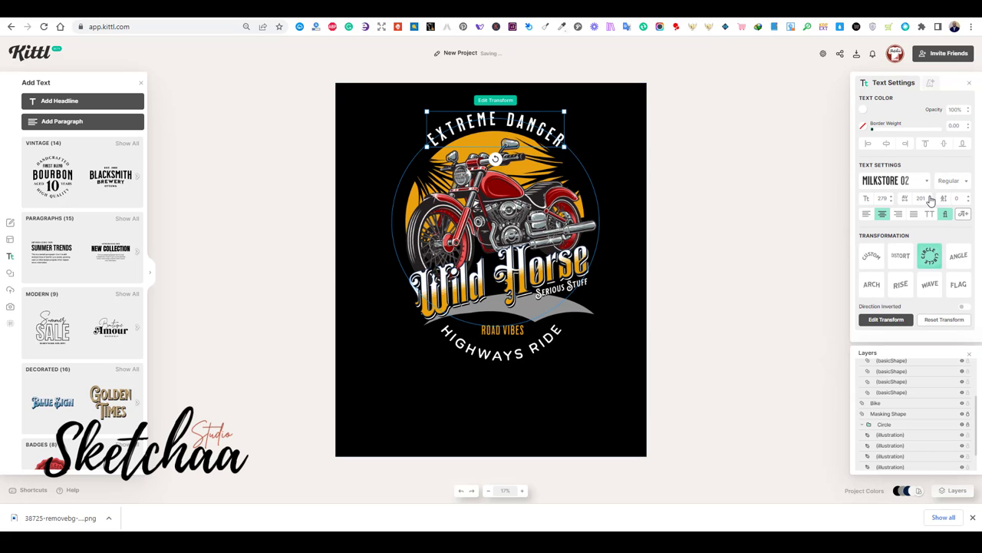
click(930, 196)
drag(931, 200, 931, 200)
click(638, 203)
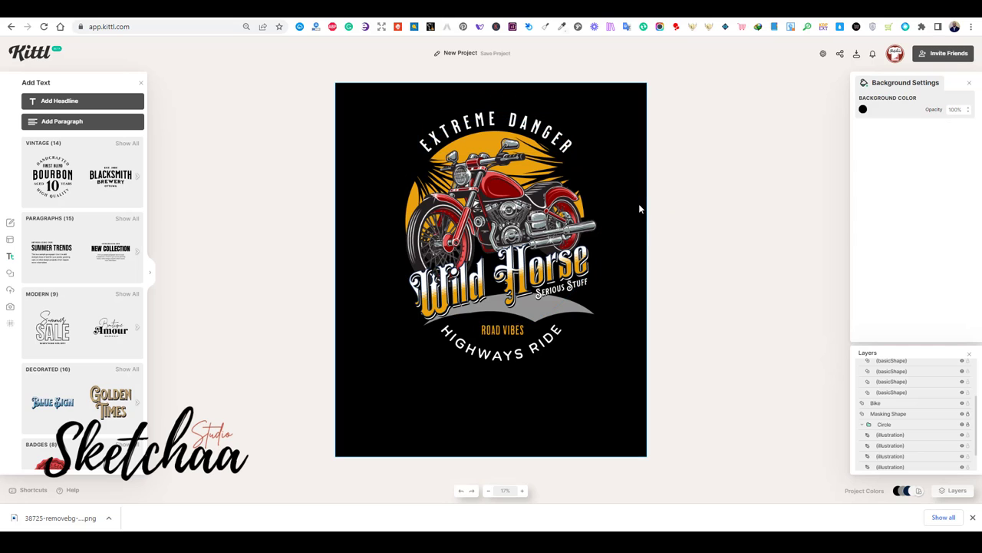
Select the whole artwork, enlarge it to nearly fill the black canvas and center it
drag(629, 94, 402, 426)
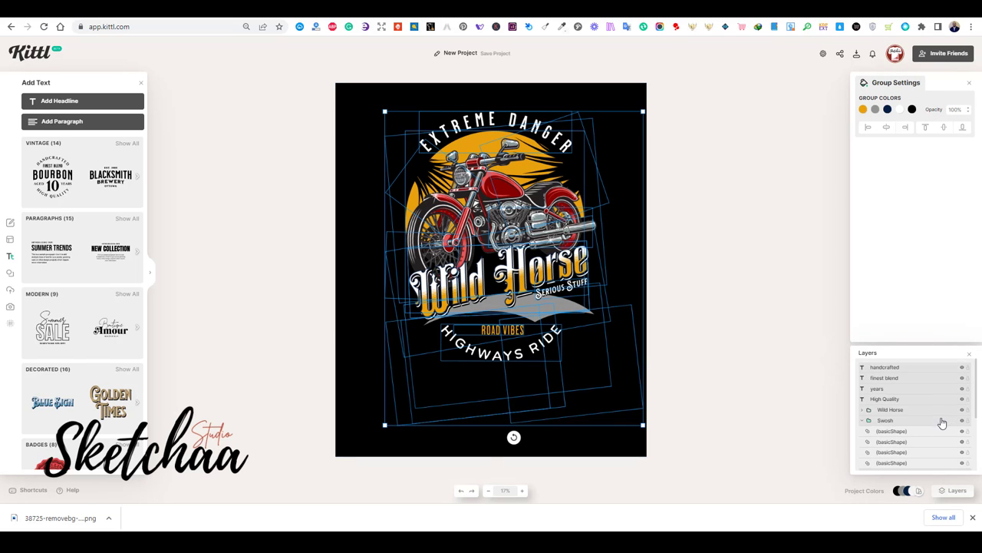
drag(384, 424, 349, 458)
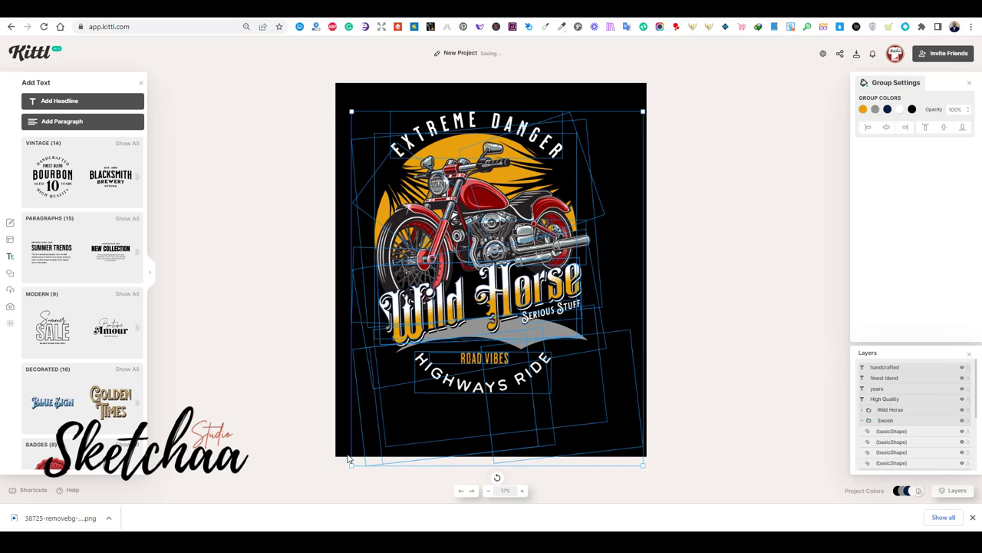
drag(643, 111, 671, 77)
drag(516, 297, 518, 321)
drag(354, 488, 357, 501)
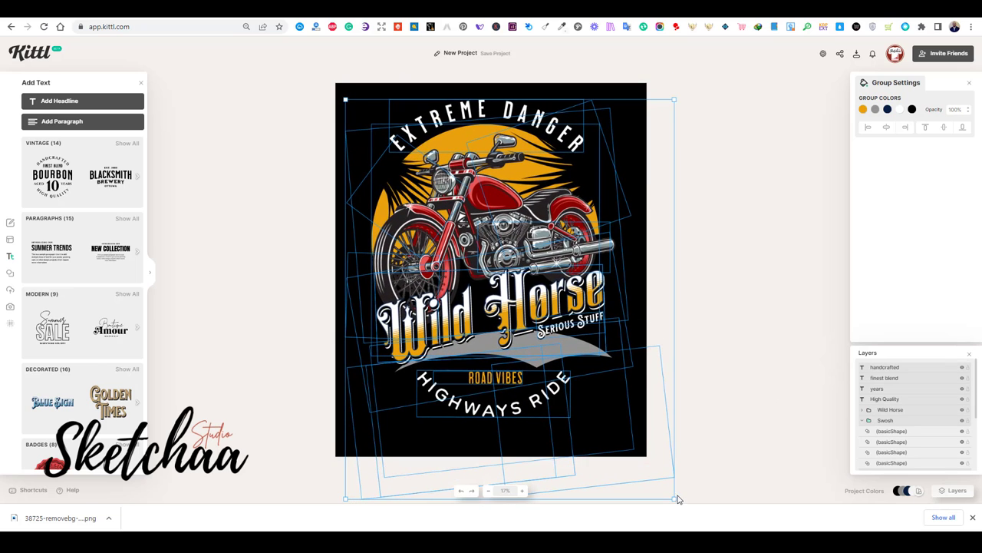
drag(677, 500, 692, 509)
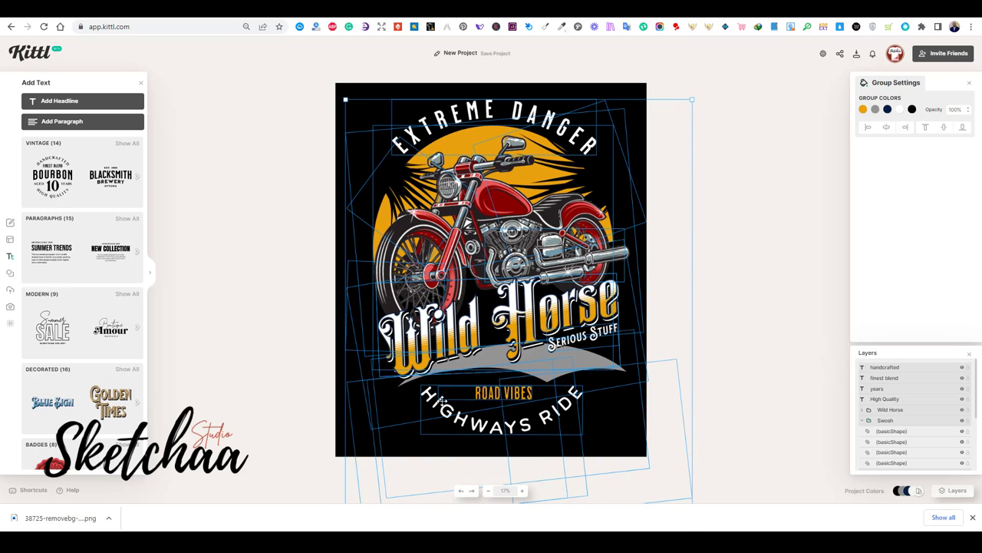
drag(450, 395, 444, 396)
Search the elements library for "star"
click(47, 110)
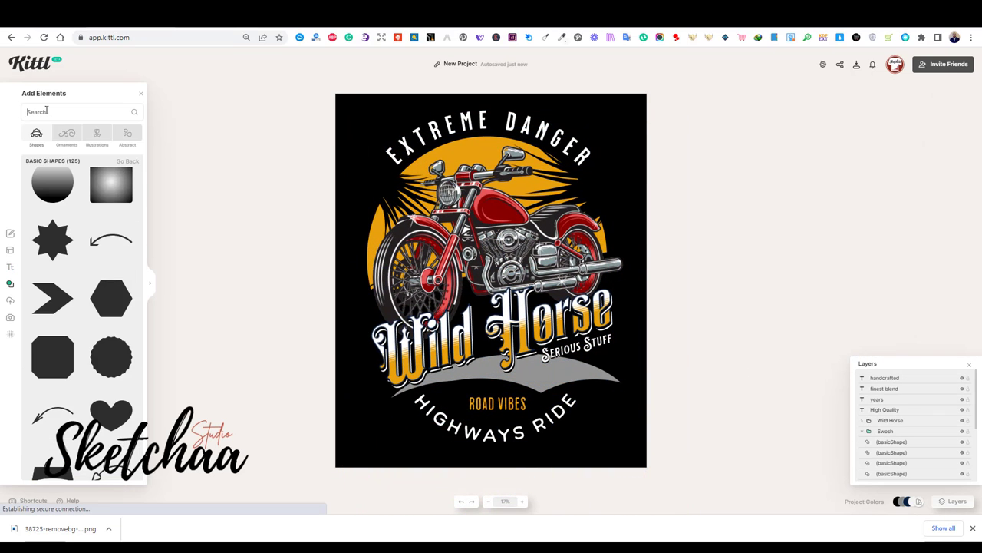
scroll(63, 220, up, 3)
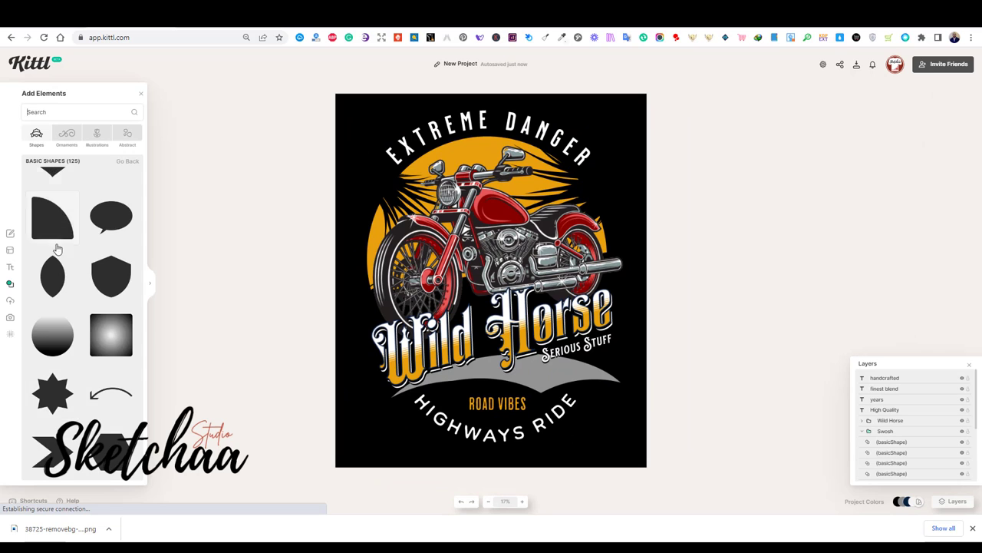
scroll(63, 260, down, 2)
scroll(62, 290, down, 1)
click(64, 111)
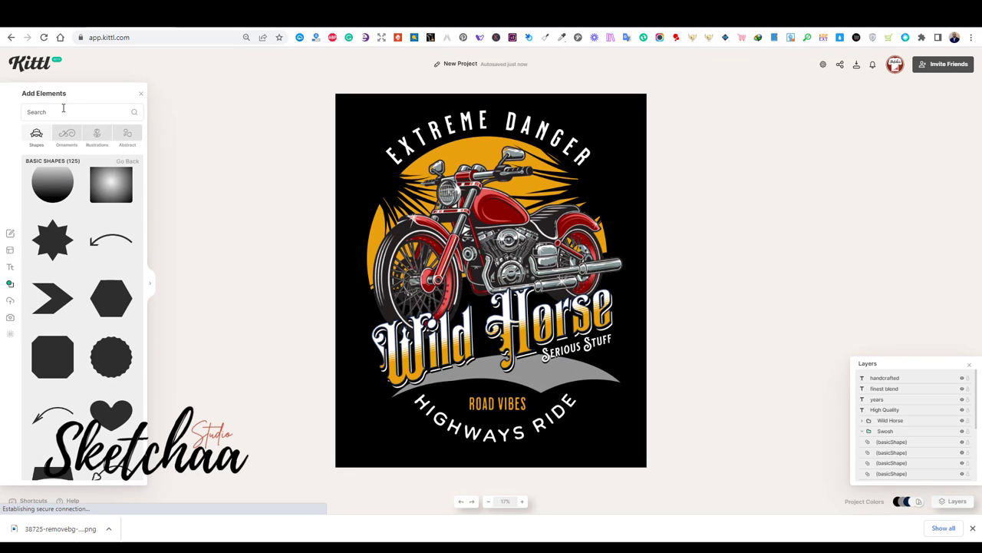
text(star)
key(Return)
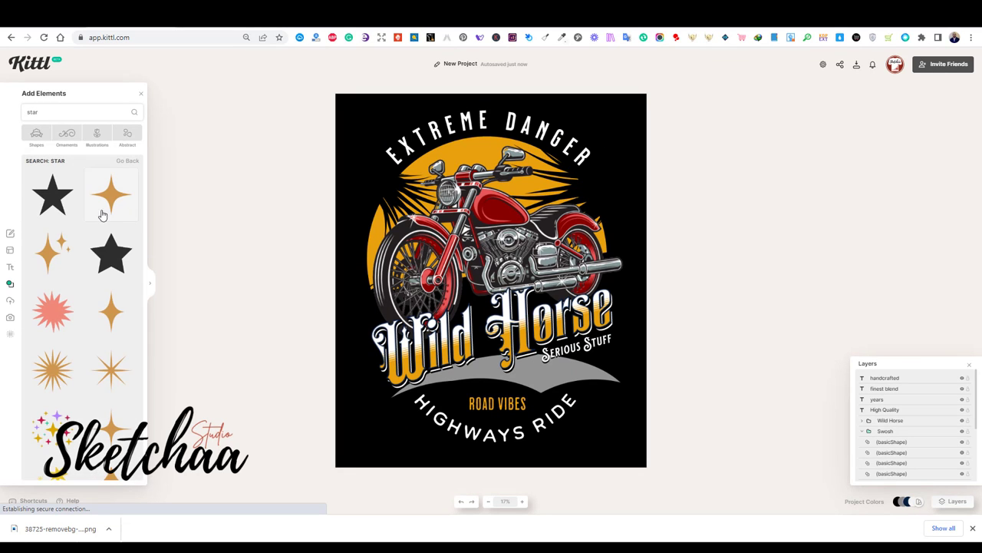
Add a solid five-pointed star, color it gray and shrink it beside the start of "EXTREME DANGER"
click(54, 198)
click(863, 120)
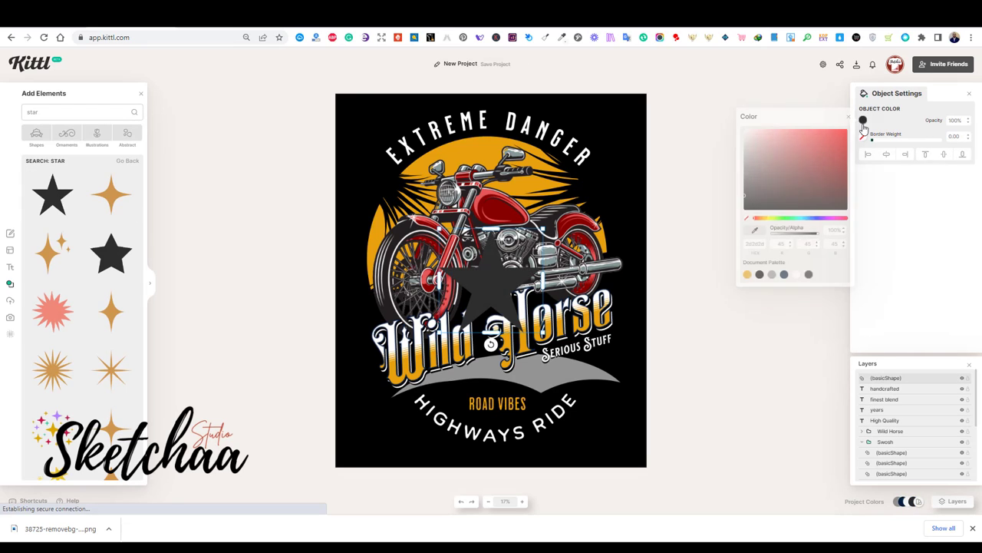
click(772, 274)
drag(542, 332, 380, 181)
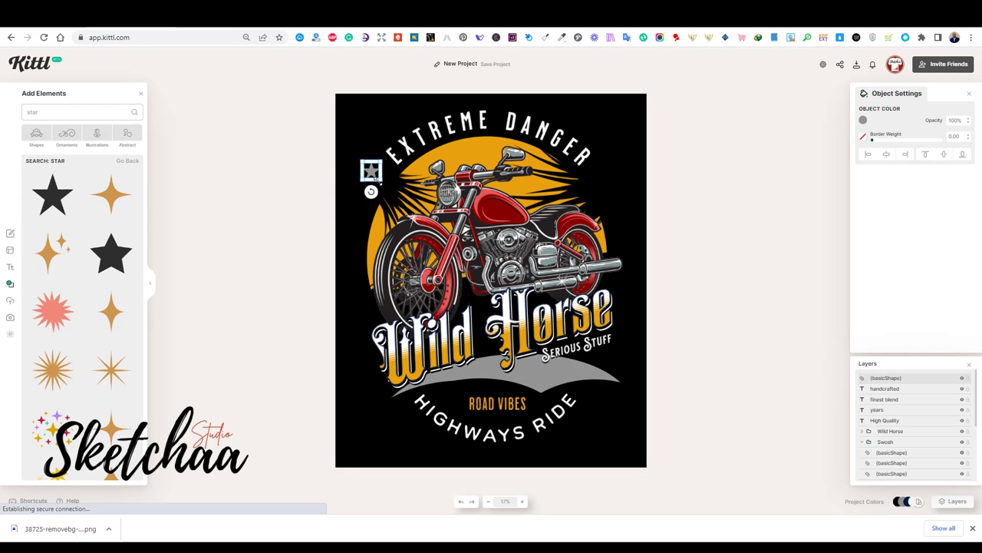
Recolor the small star white, move it closer to the lettering and place a copy at the end of "EXTREME DANGER"
click(862, 121)
click(783, 275)
click(377, 172)
drag(387, 161, 590, 174)
click(331, 111)
click(650, 197)
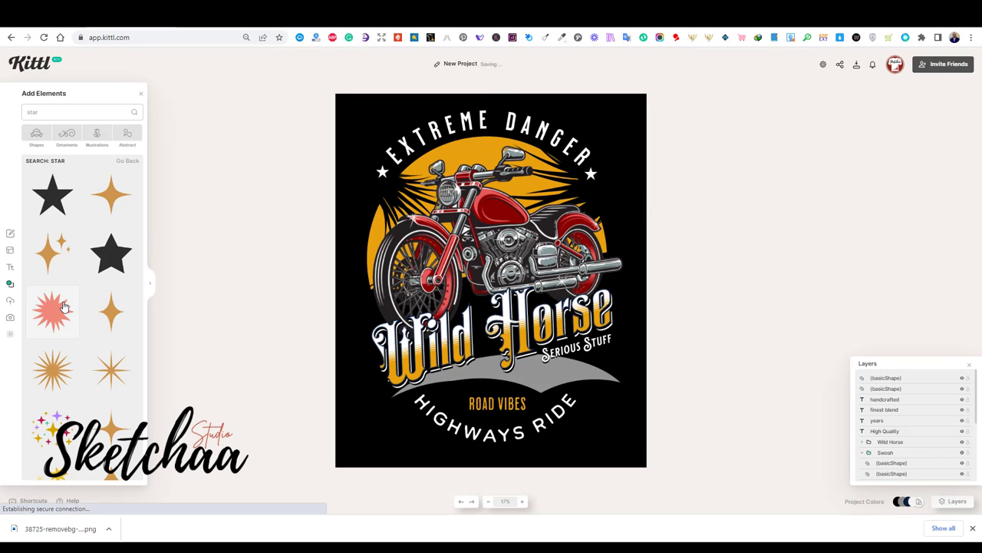
Replace the five-pointed star at the start of "EXTREME DANGER" with a small white eight-pointed sparkle star
click(116, 370)
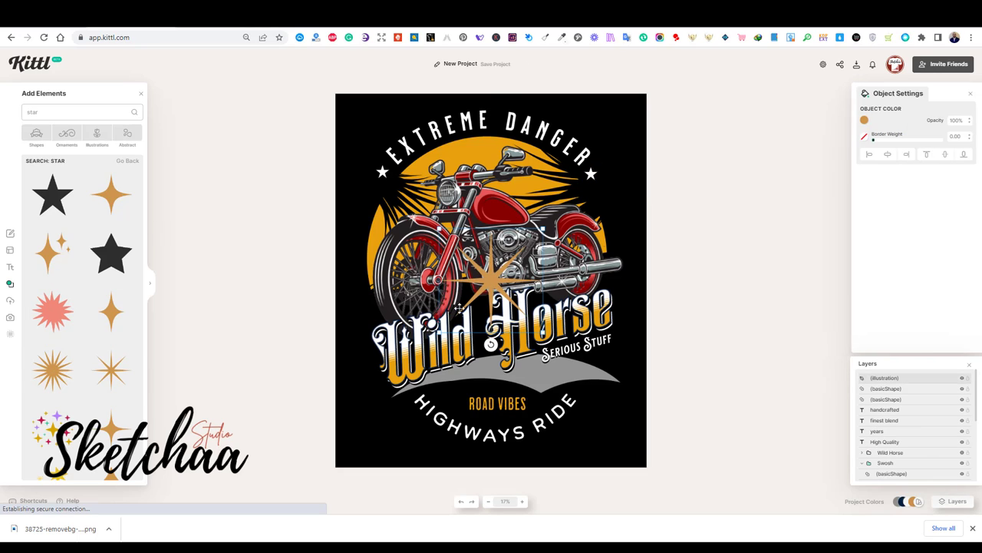
click(863, 121)
click(795, 273)
click(383, 172)
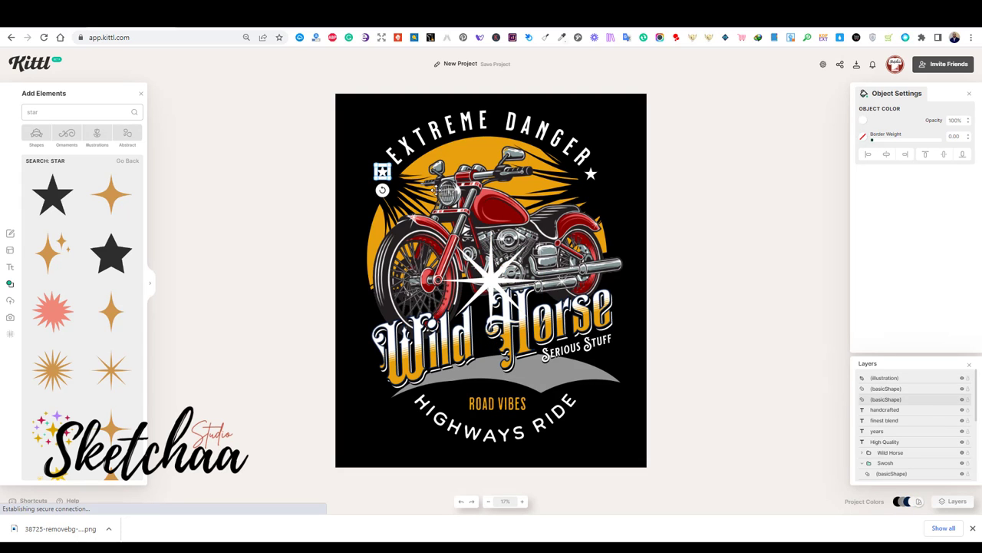
key(Delete)
drag(491, 281, 401, 193)
Place a copy of the white sparkle at the end of "EXTREME DANGER" and delete the five-pointed star there
drag(454, 140, 611, 179)
click(593, 175)
key(Delete)
click(385, 179)
click(678, 196)
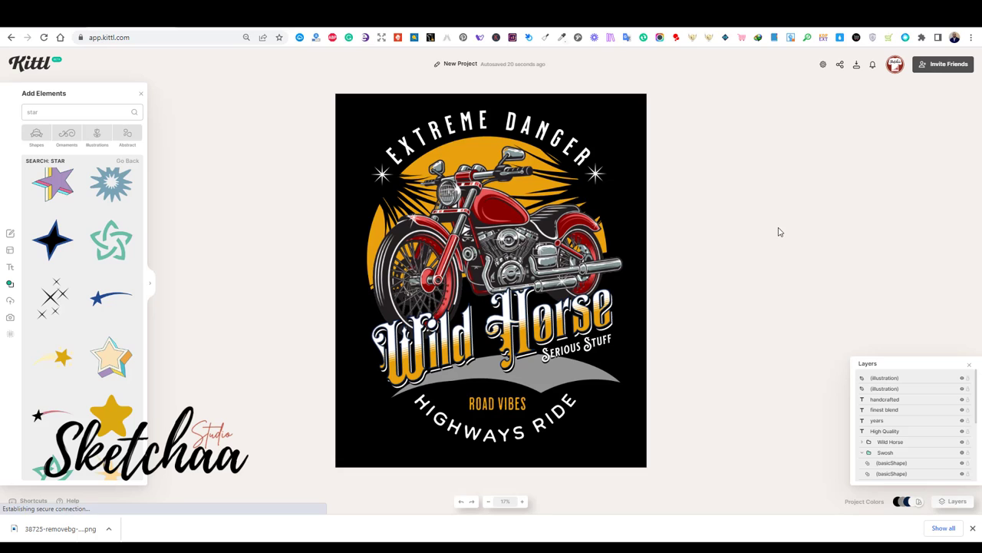
Apply a Drop Shadow and the Horizontal Lines decoration to the "EXTREME DANGER" text
click(510, 120)
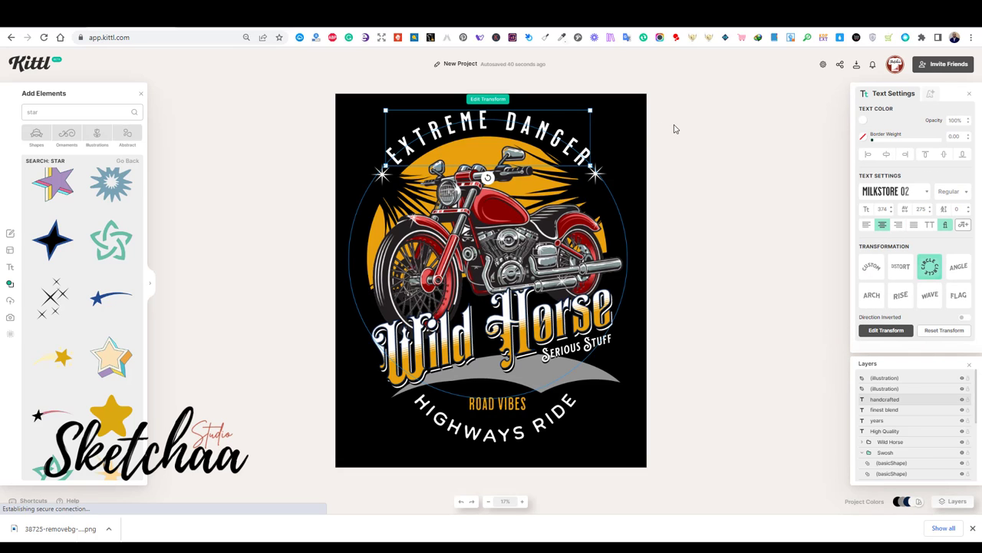
click(930, 93)
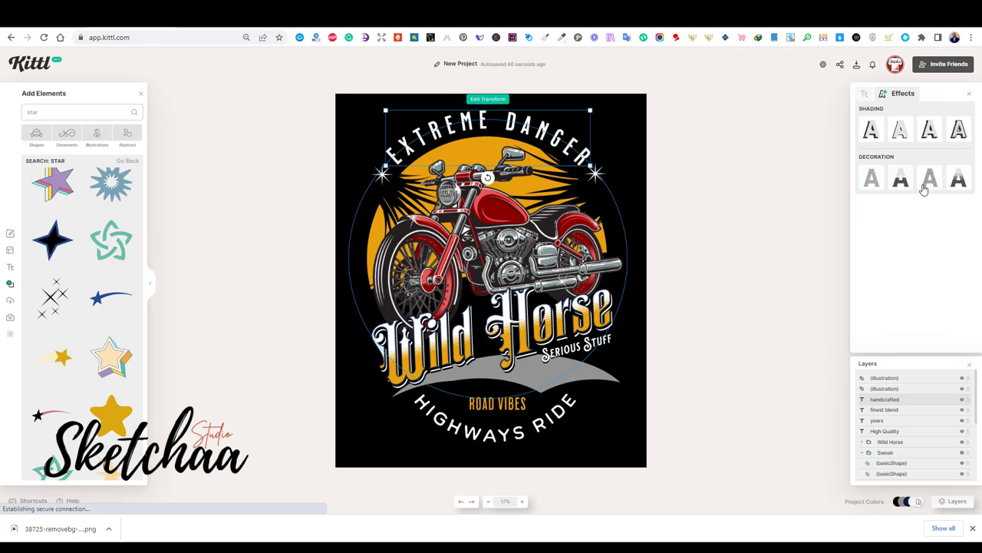
click(871, 131)
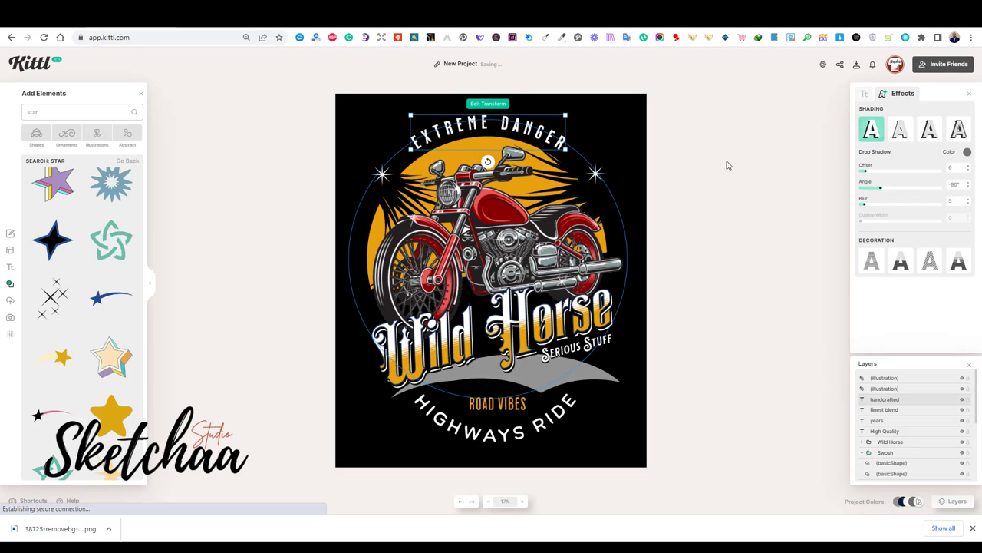
click(871, 263)
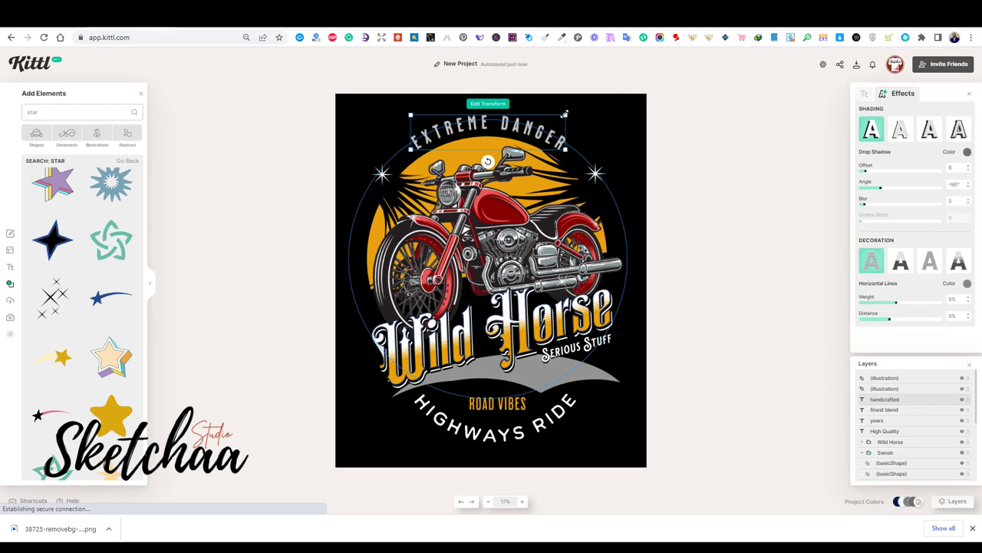
Enlarge "EXTREME DANGER" to span the top of the circle and bring both sparkles closer to its ends
drag(564, 114, 378, 443)
click(625, 131)
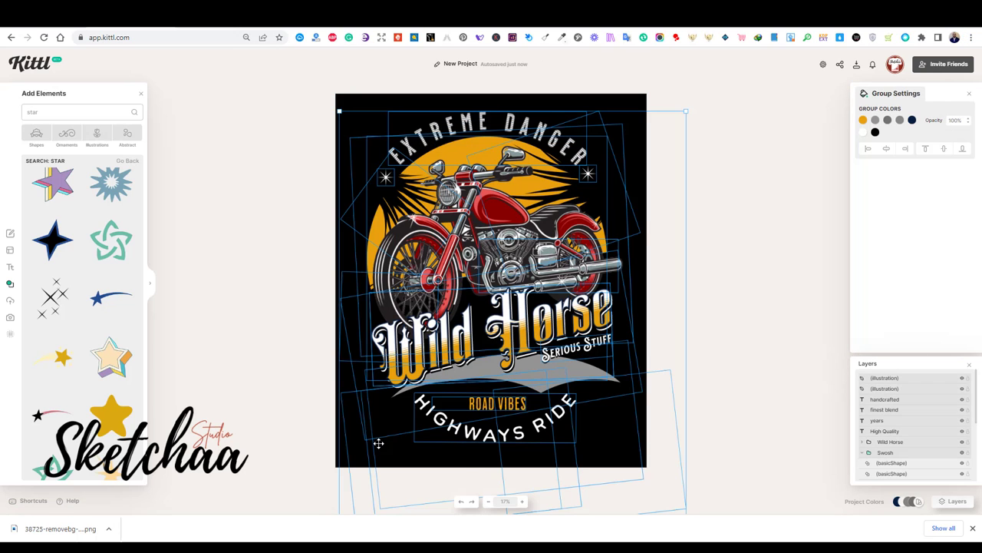
click(743, 292)
Add the cracked grunge texture from the Grunge Textures collection and release it from the background as a separate object
click(11, 334)
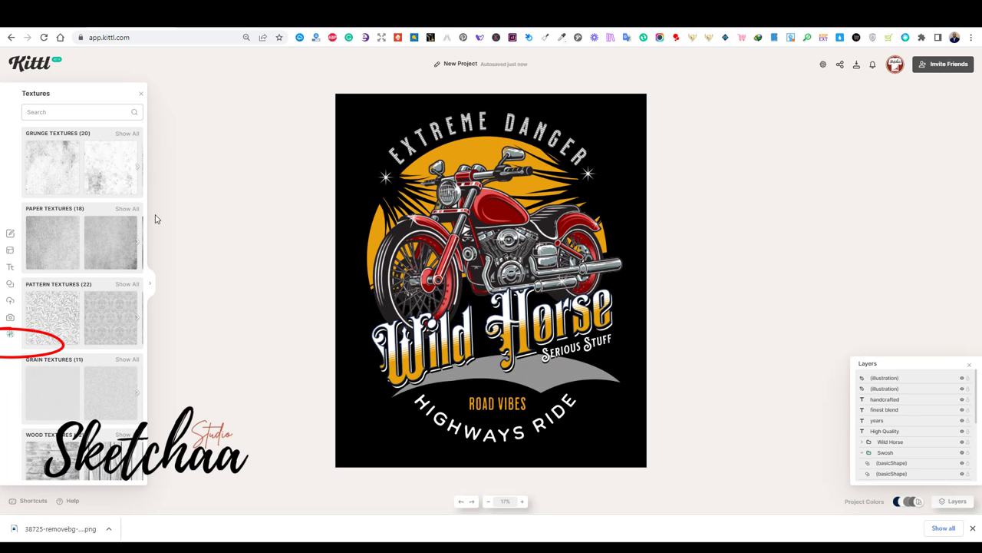
click(127, 134)
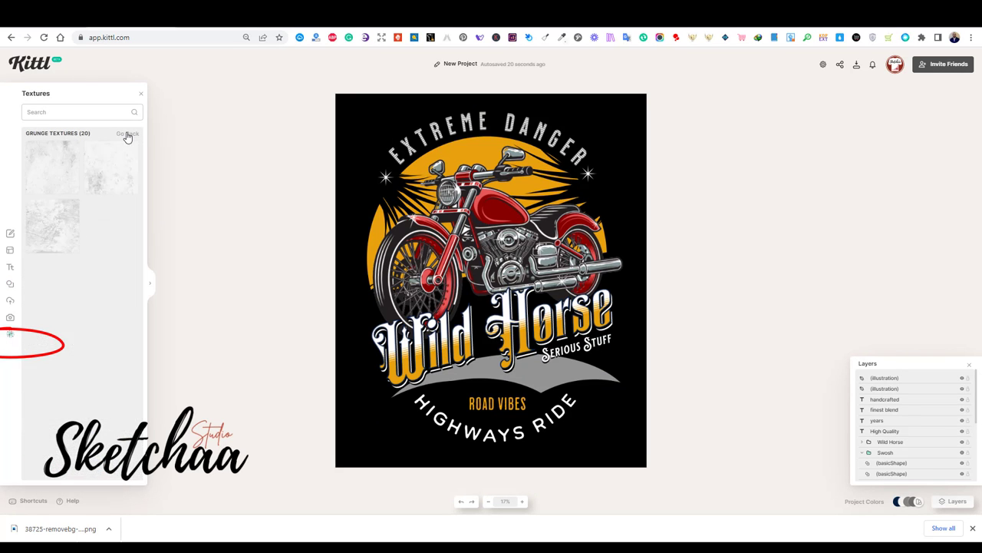
click(56, 222)
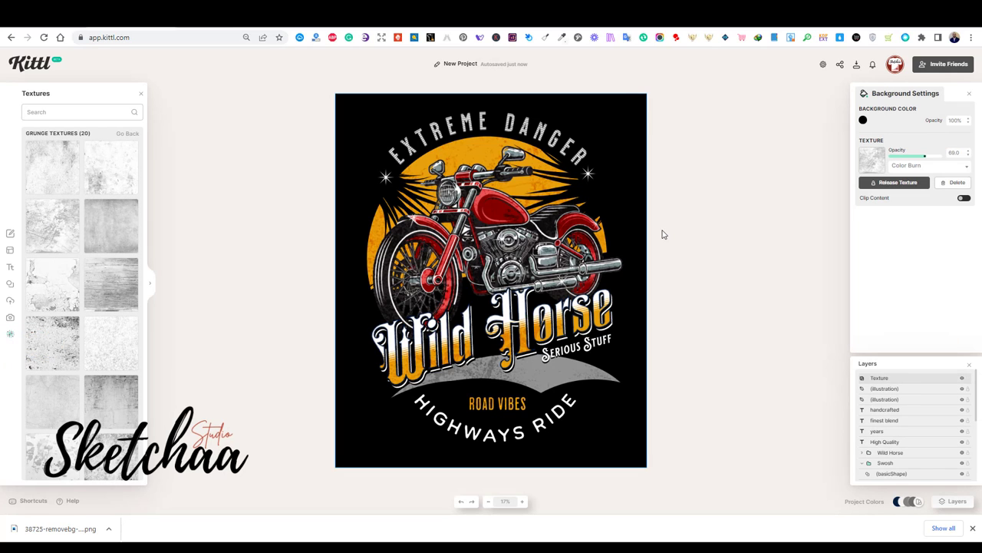
click(887, 186)
Scale and position the released grunge texture over the orange circle and set its opacity to 99%
drag(679, 468, 571, 360)
drag(526, 192, 587, 189)
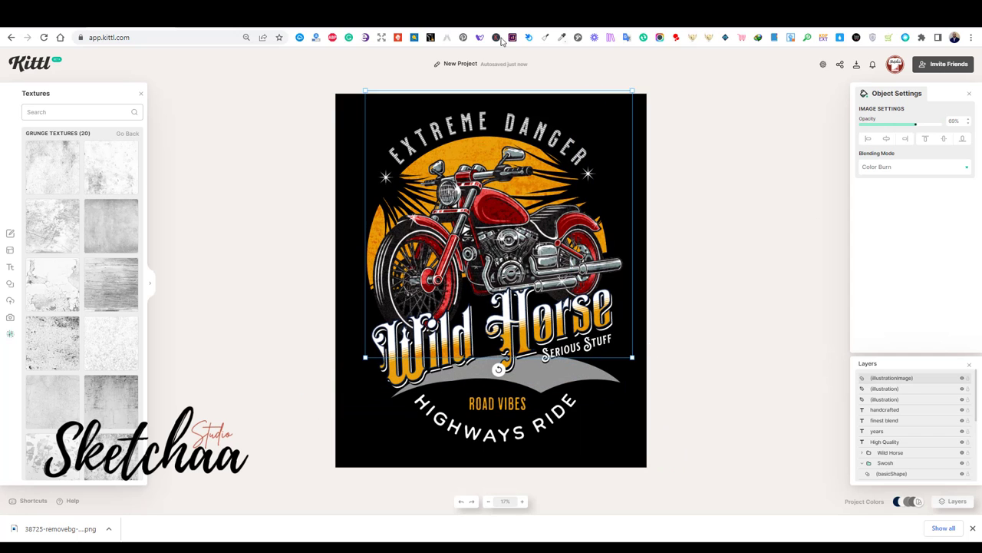
drag(631, 90, 581, 142)
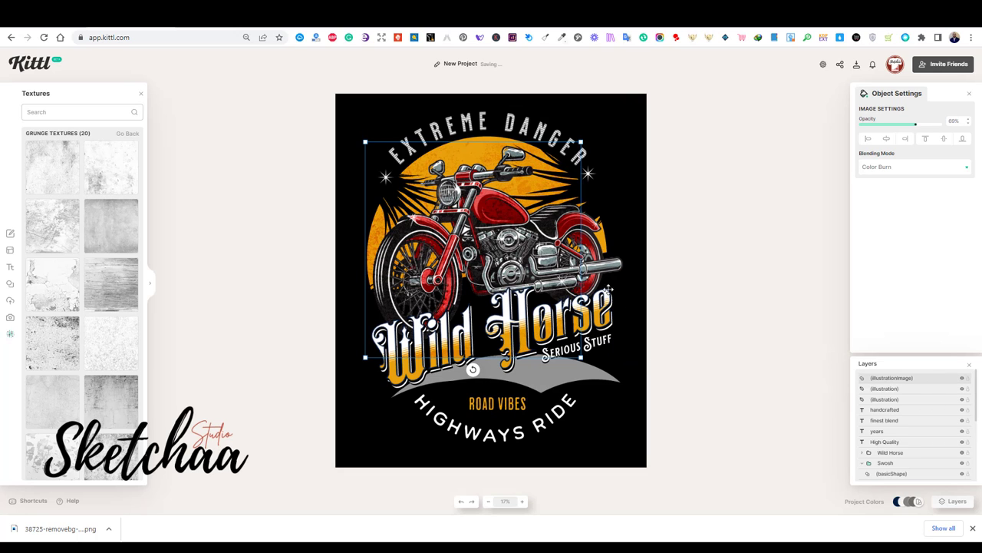
drag(536, 186, 540, 160)
drag(586, 331, 612, 358)
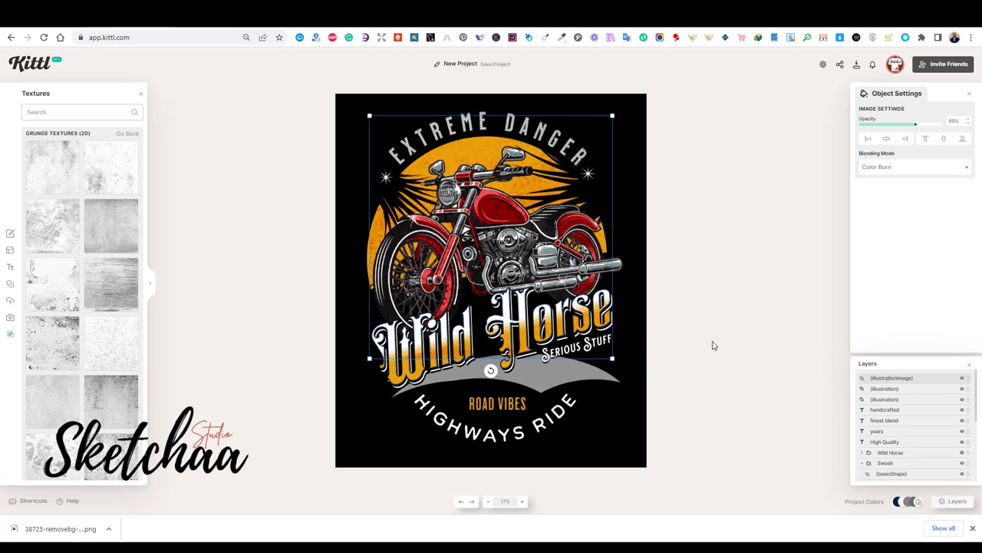
drag(916, 125, 940, 124)
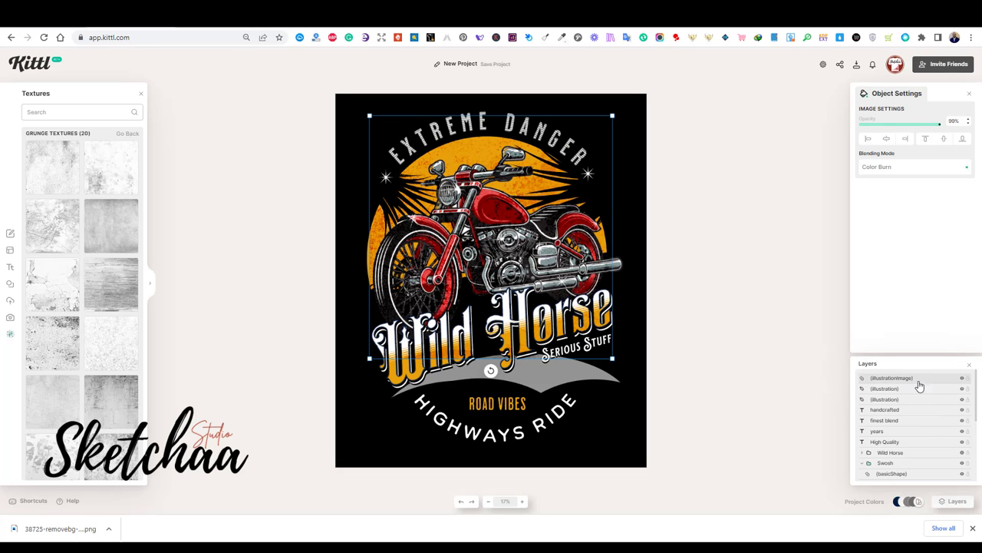
Move the grunge image layer directly below the Bike layer and rename it Texture
scroll(931, 429, down, 1)
scroll(930, 425, up, 1)
drag(927, 377, 928, 466)
scroll(927, 453, down, 2)
scroll(927, 439, up, 1)
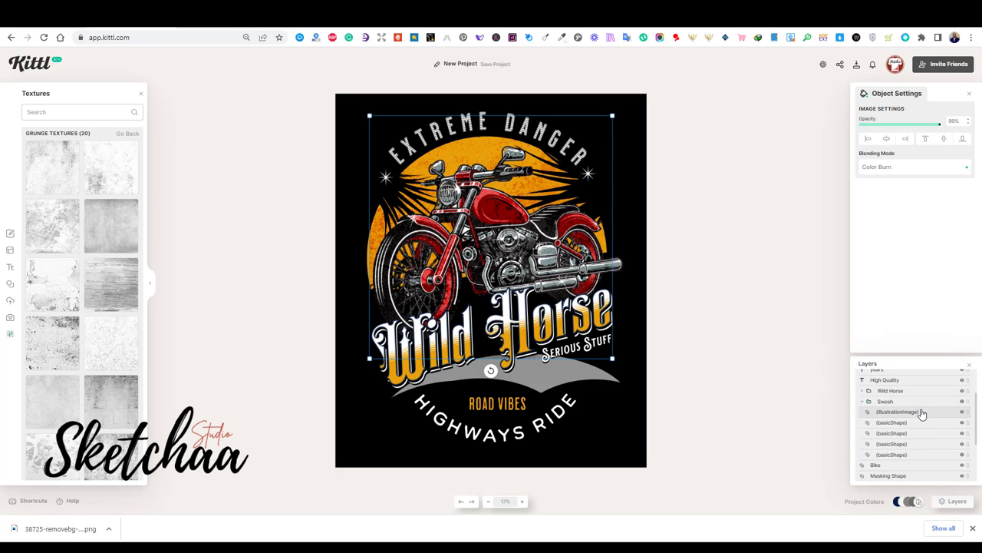
drag(921, 411, 924, 470)
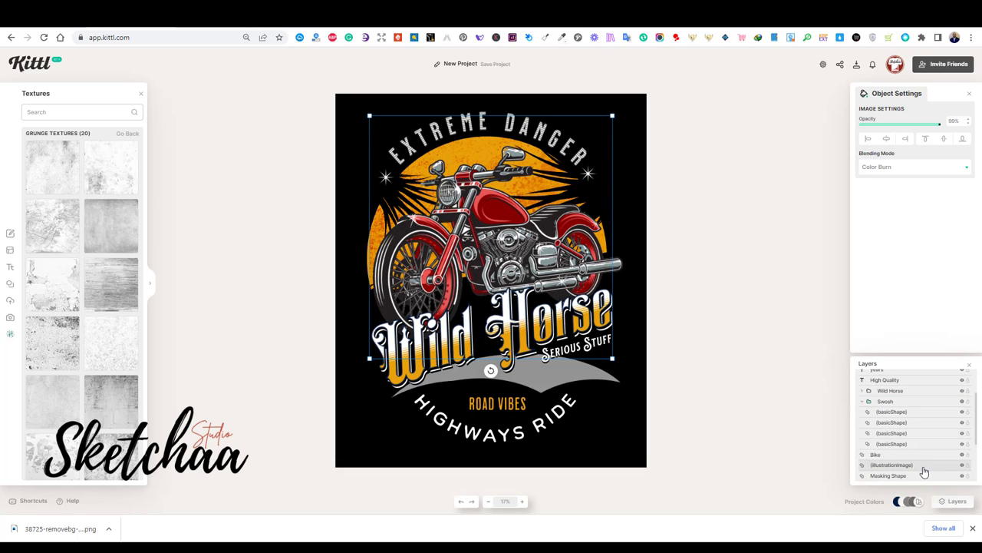
double_click(915, 466)
text(Texture)
key(Return)
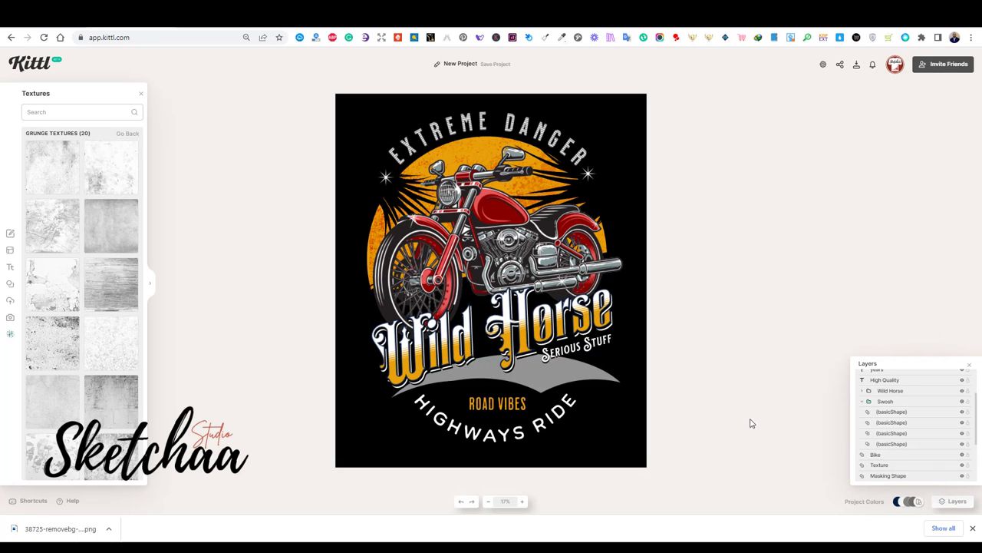
Move the Texture layer into the Circle group just above the Circle shape and enlarge the texture slightly
click(901, 468)
scroll(914, 468, down, 1)
drag(912, 391, 918, 456)
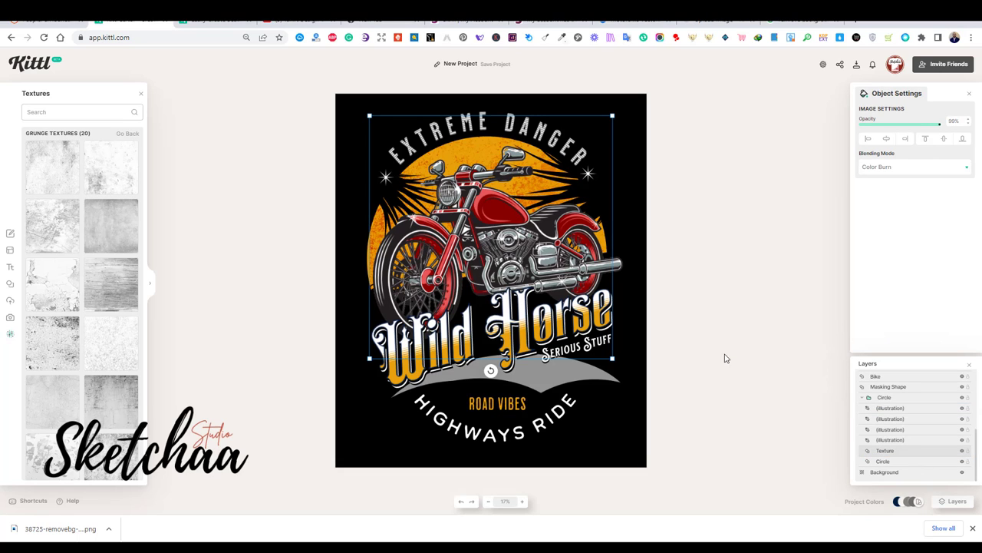
drag(612, 116, 617, 111)
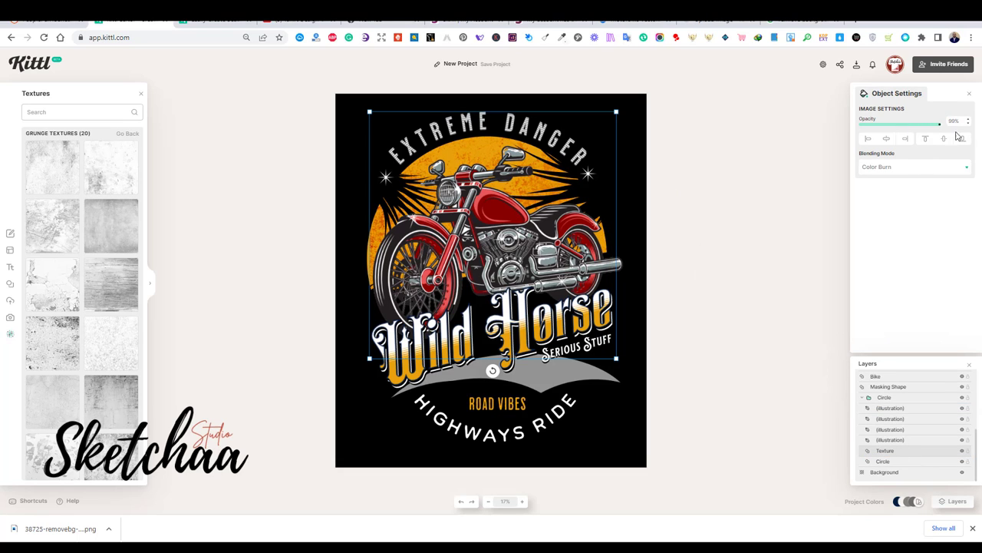
Try the Normal, Multiply, Overlay and Soft Light blending modes on the texture and return it to Color Burn
click(936, 174)
click(915, 187)
click(920, 171)
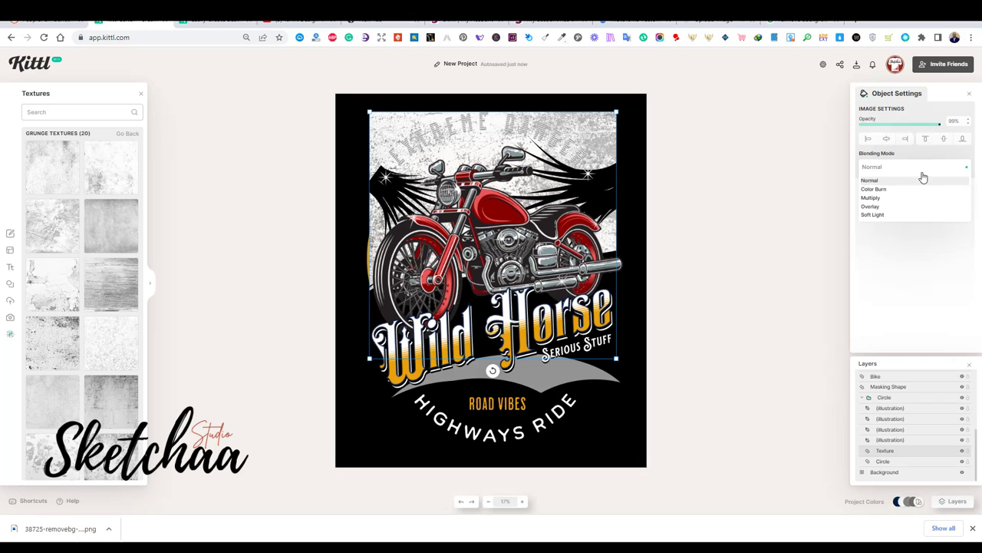
click(909, 202)
click(916, 172)
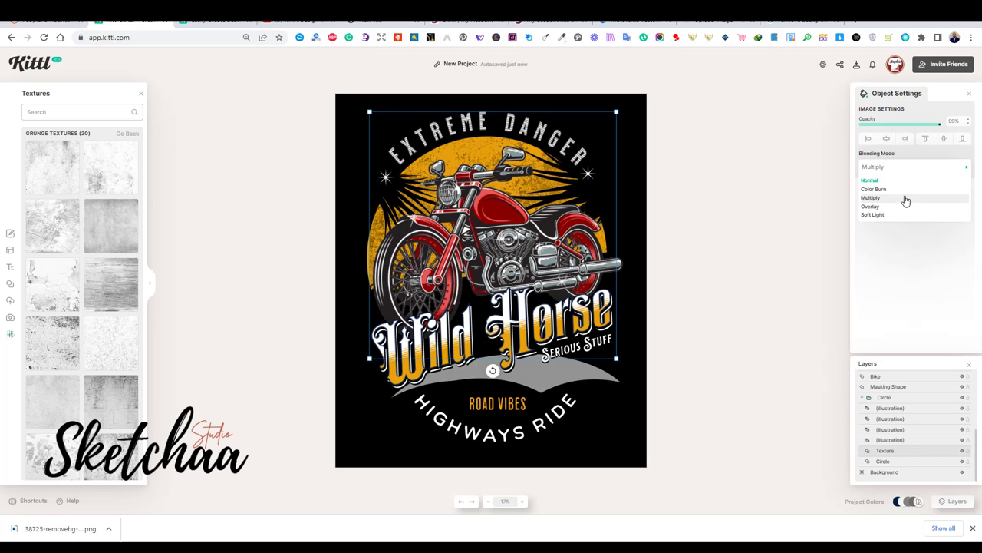
click(900, 210)
click(912, 175)
click(906, 211)
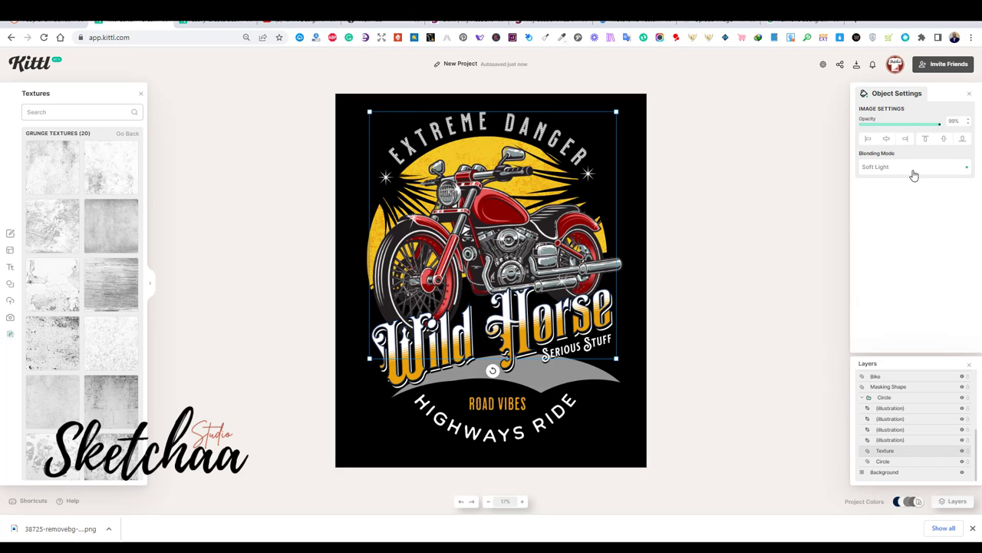
click(911, 174)
click(890, 191)
click(779, 209)
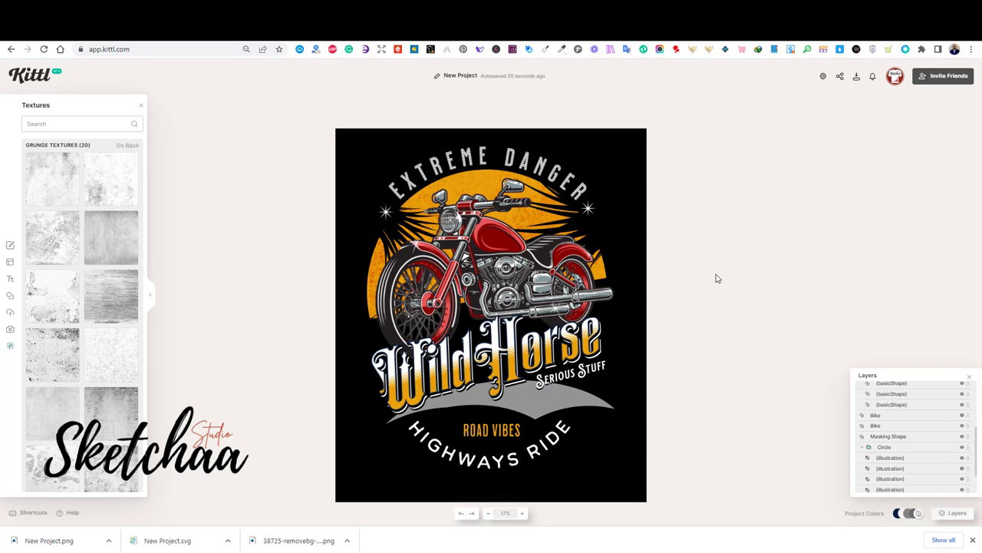
Open the download options for the finished design
click(857, 78)
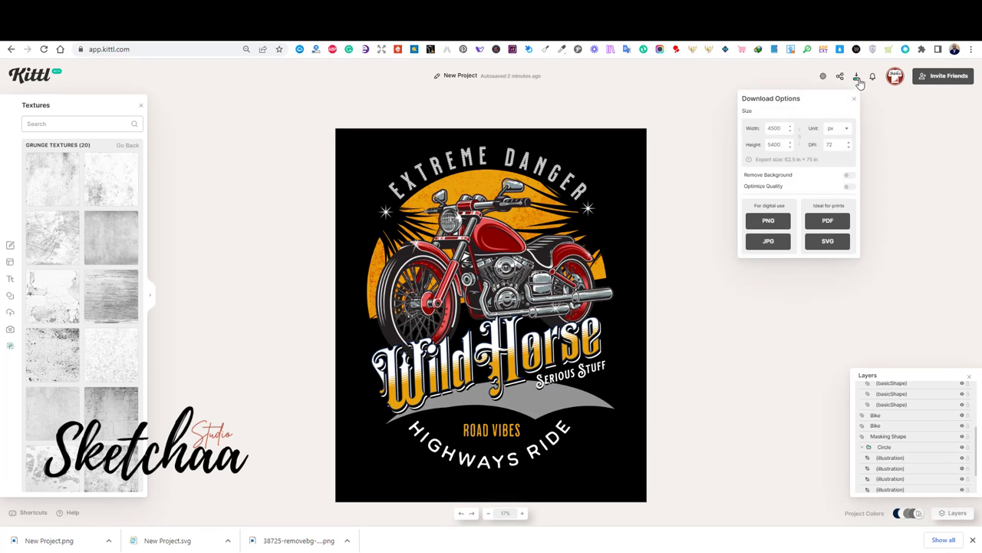